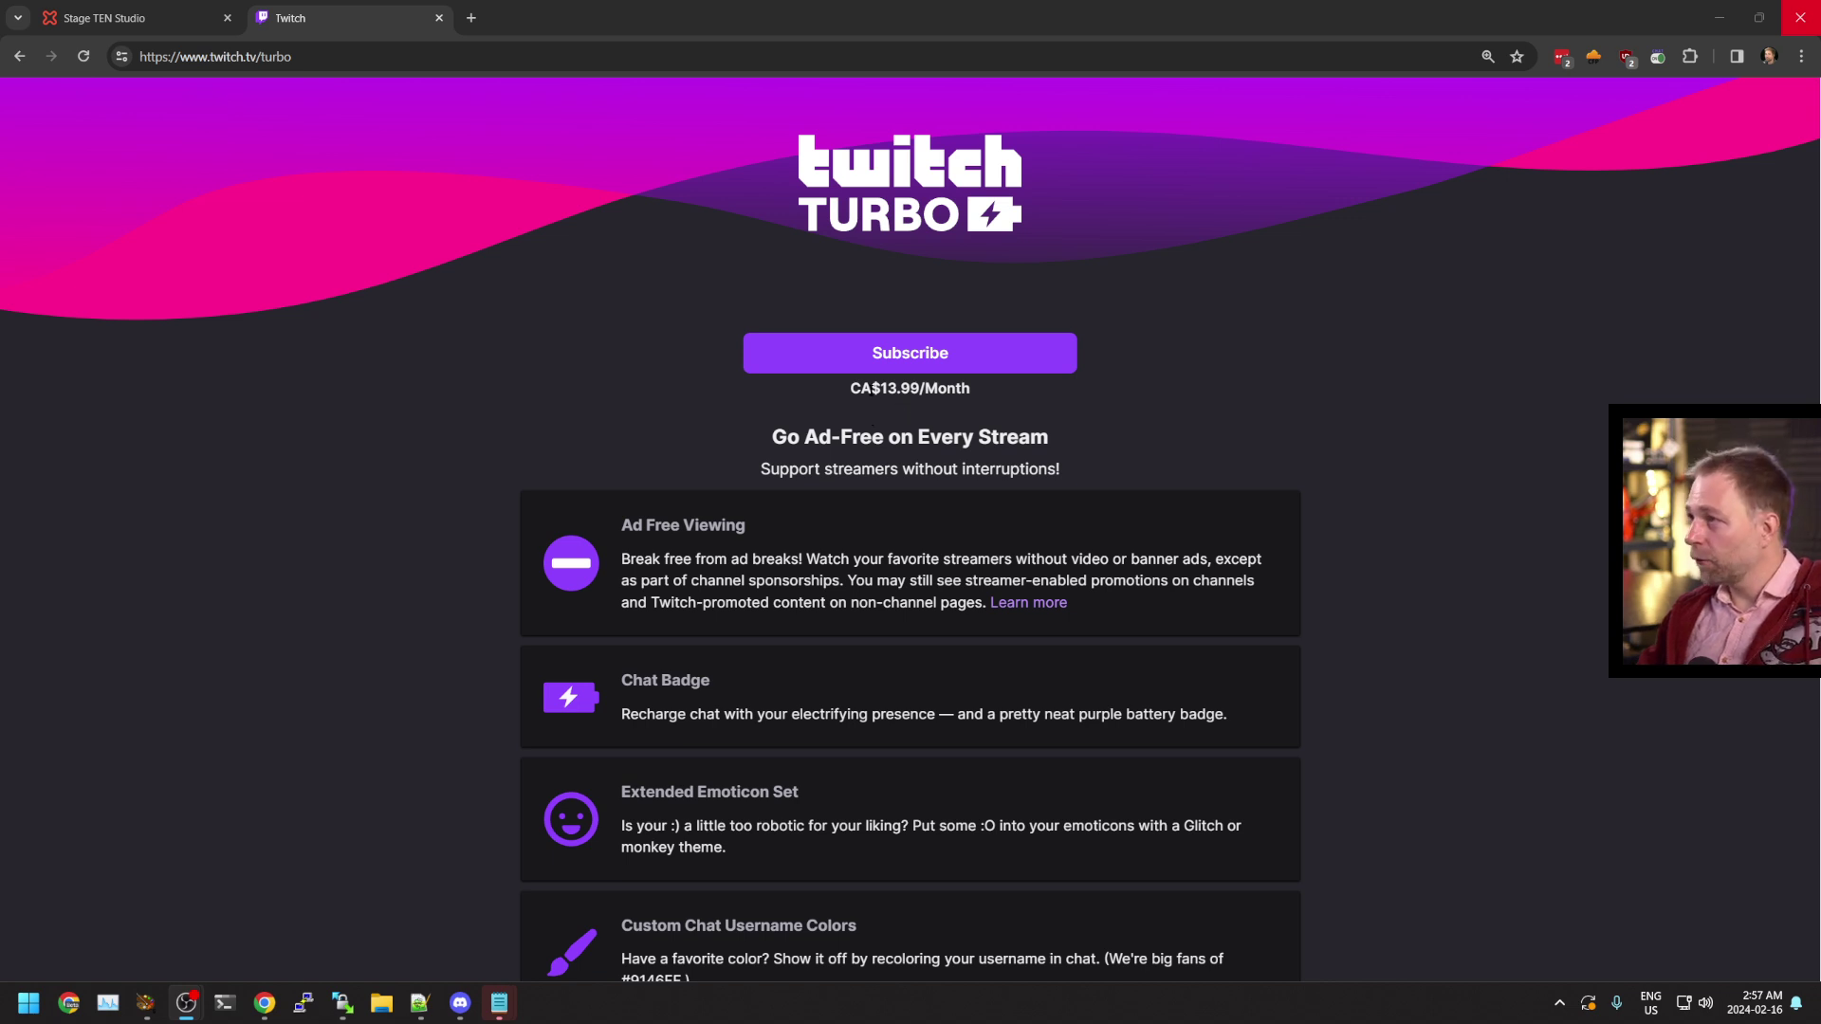
Highlight the CA$13.99 monthly Turbo price and the 60-day Extended Broadcast Storage perk
drag(872, 387, 944, 392)
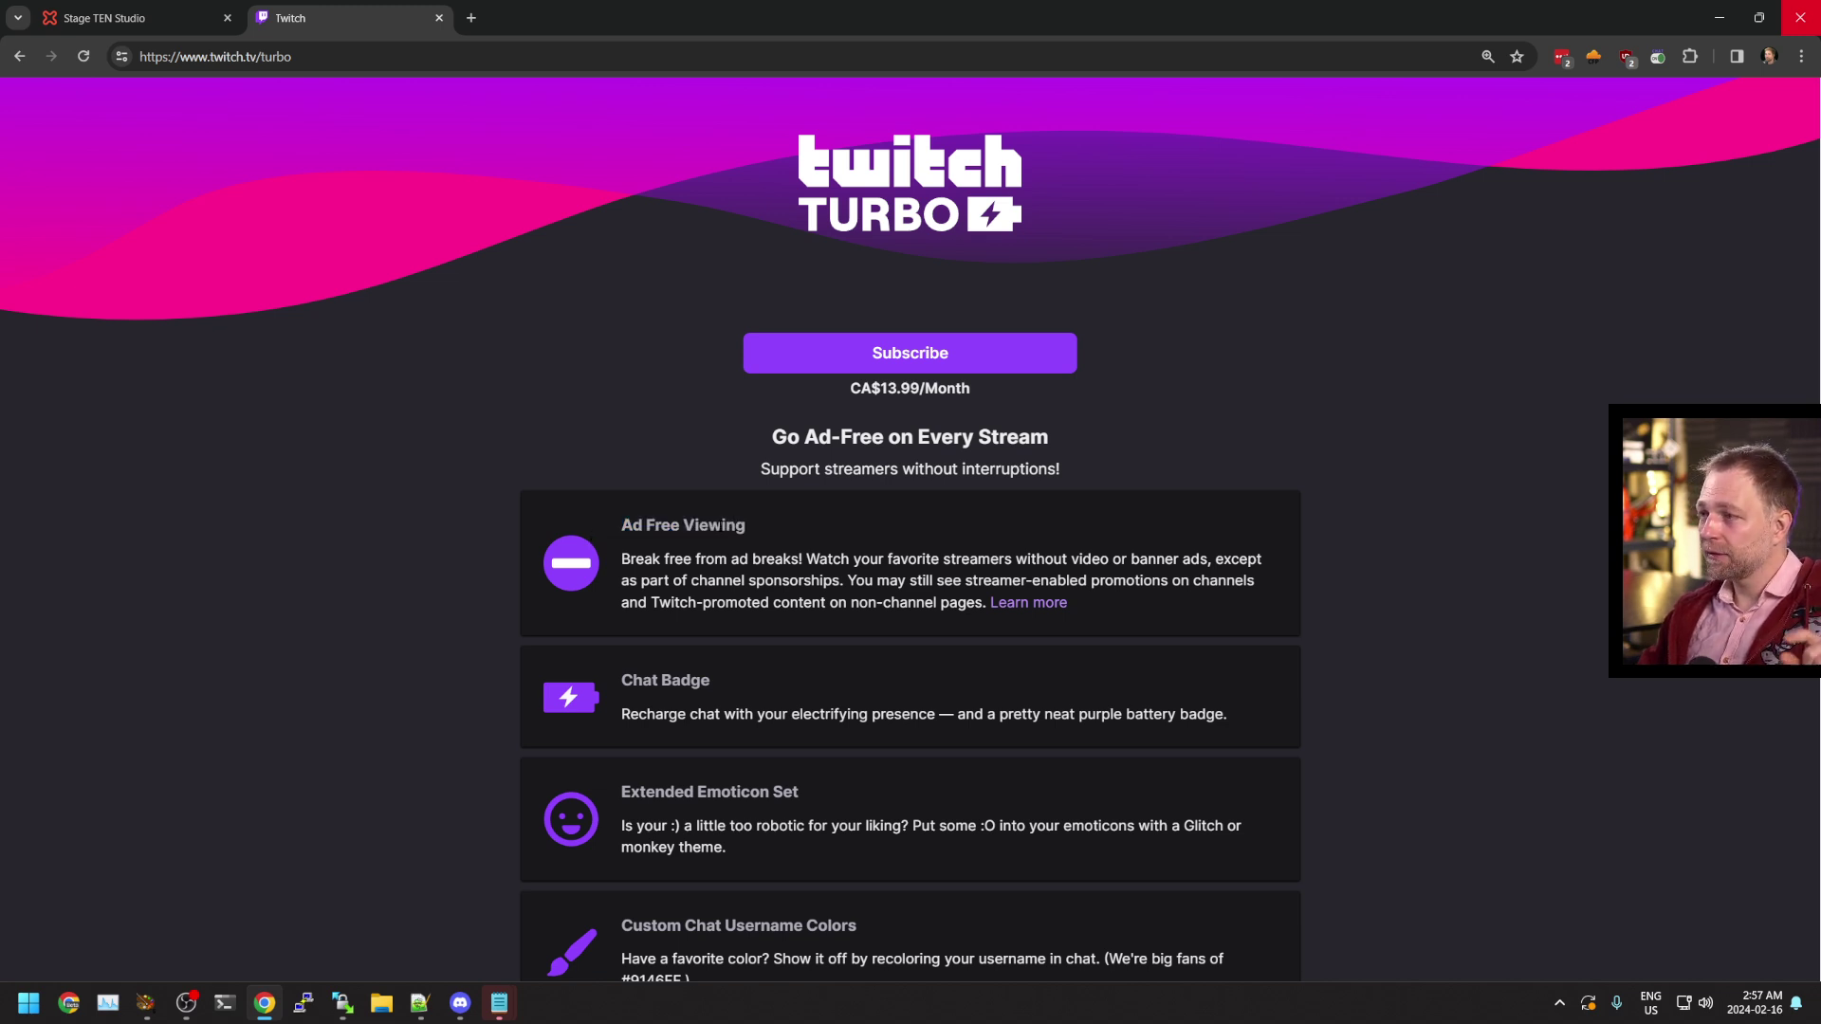
scroll(792, 727, down, 3)
drag(1203, 826, 1211, 846)
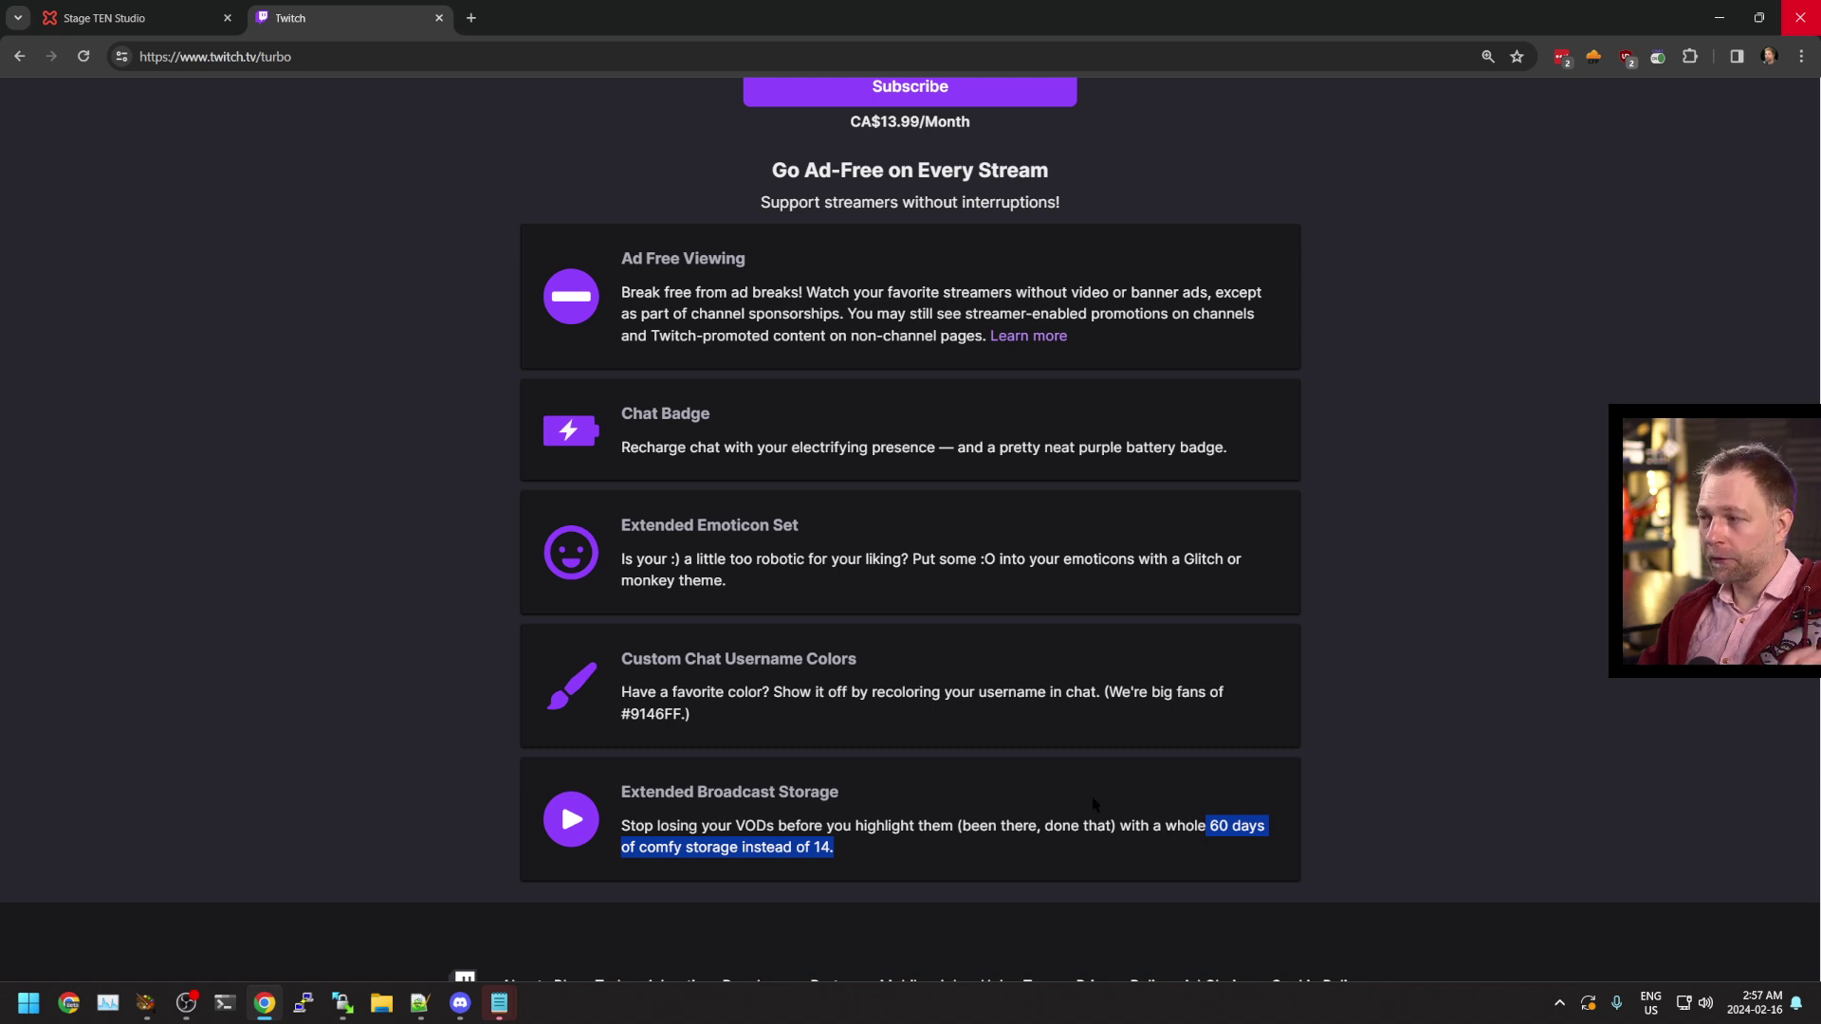
click(1168, 825)
scroll(988, 768, up, 3)
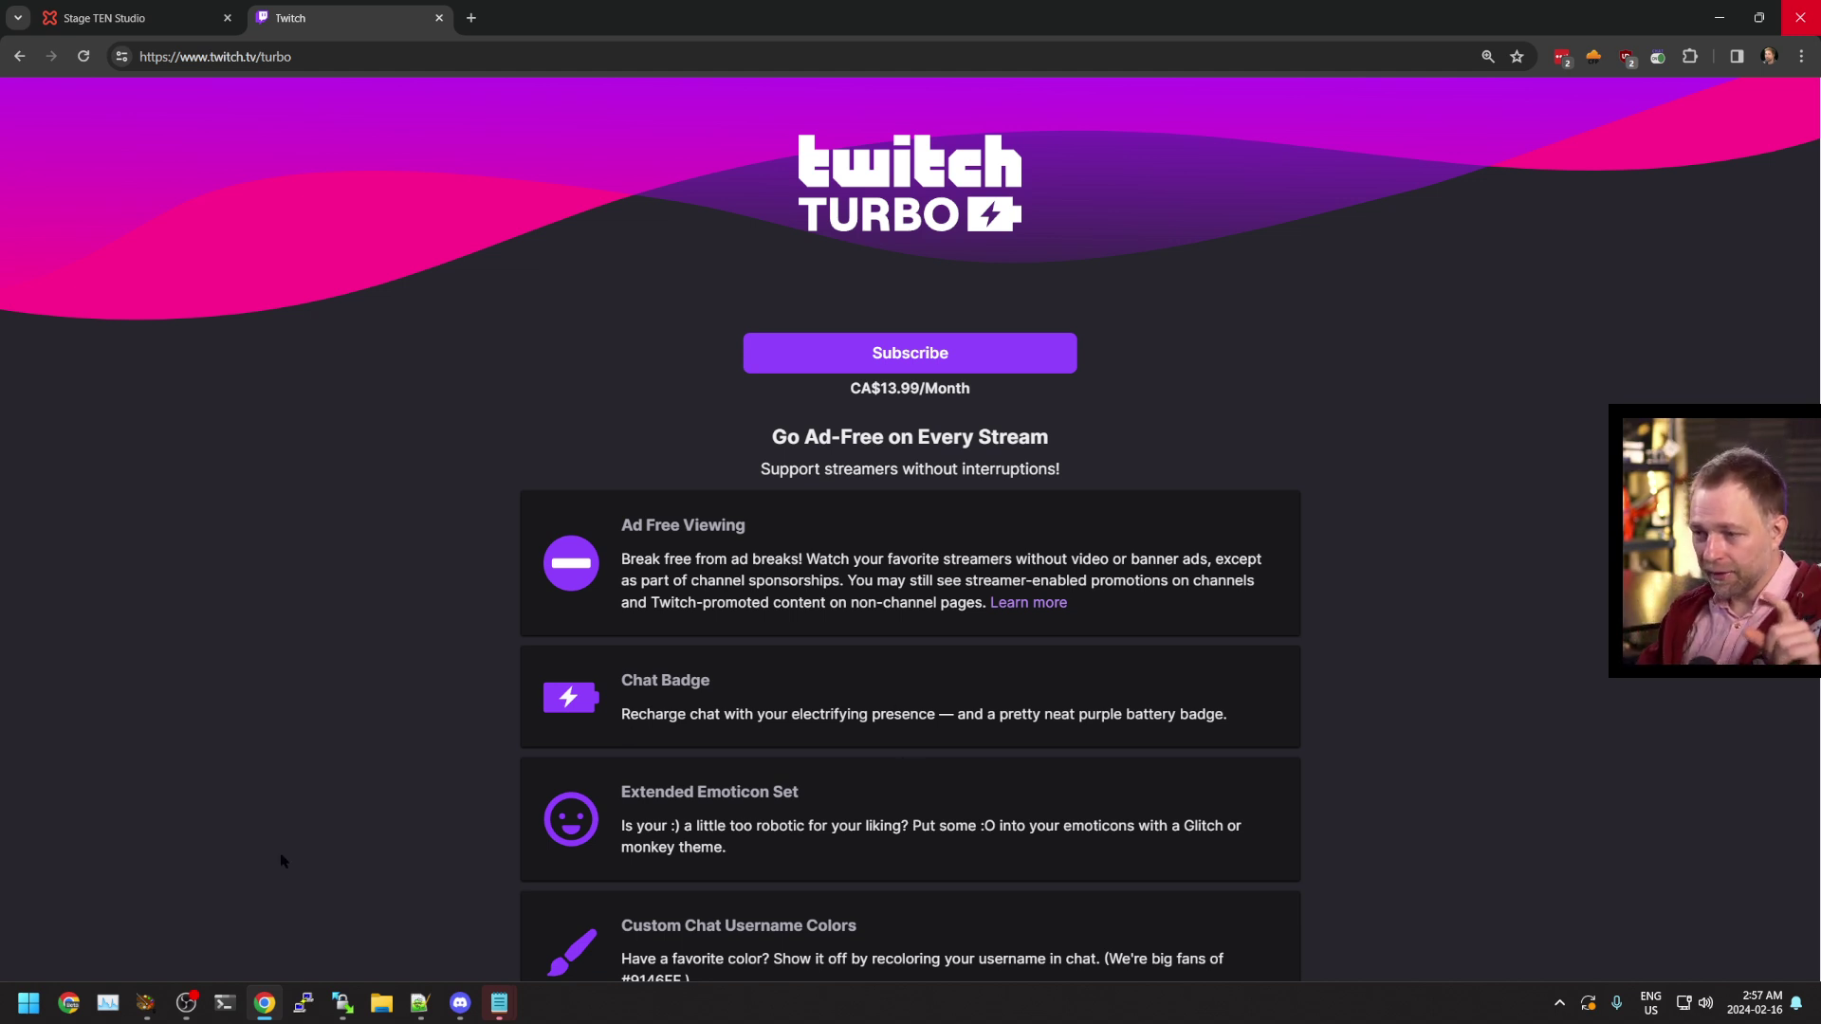
Verify OBS streams to Twitch on the Auto (Recommended) server, then start streaming
click(265, 901)
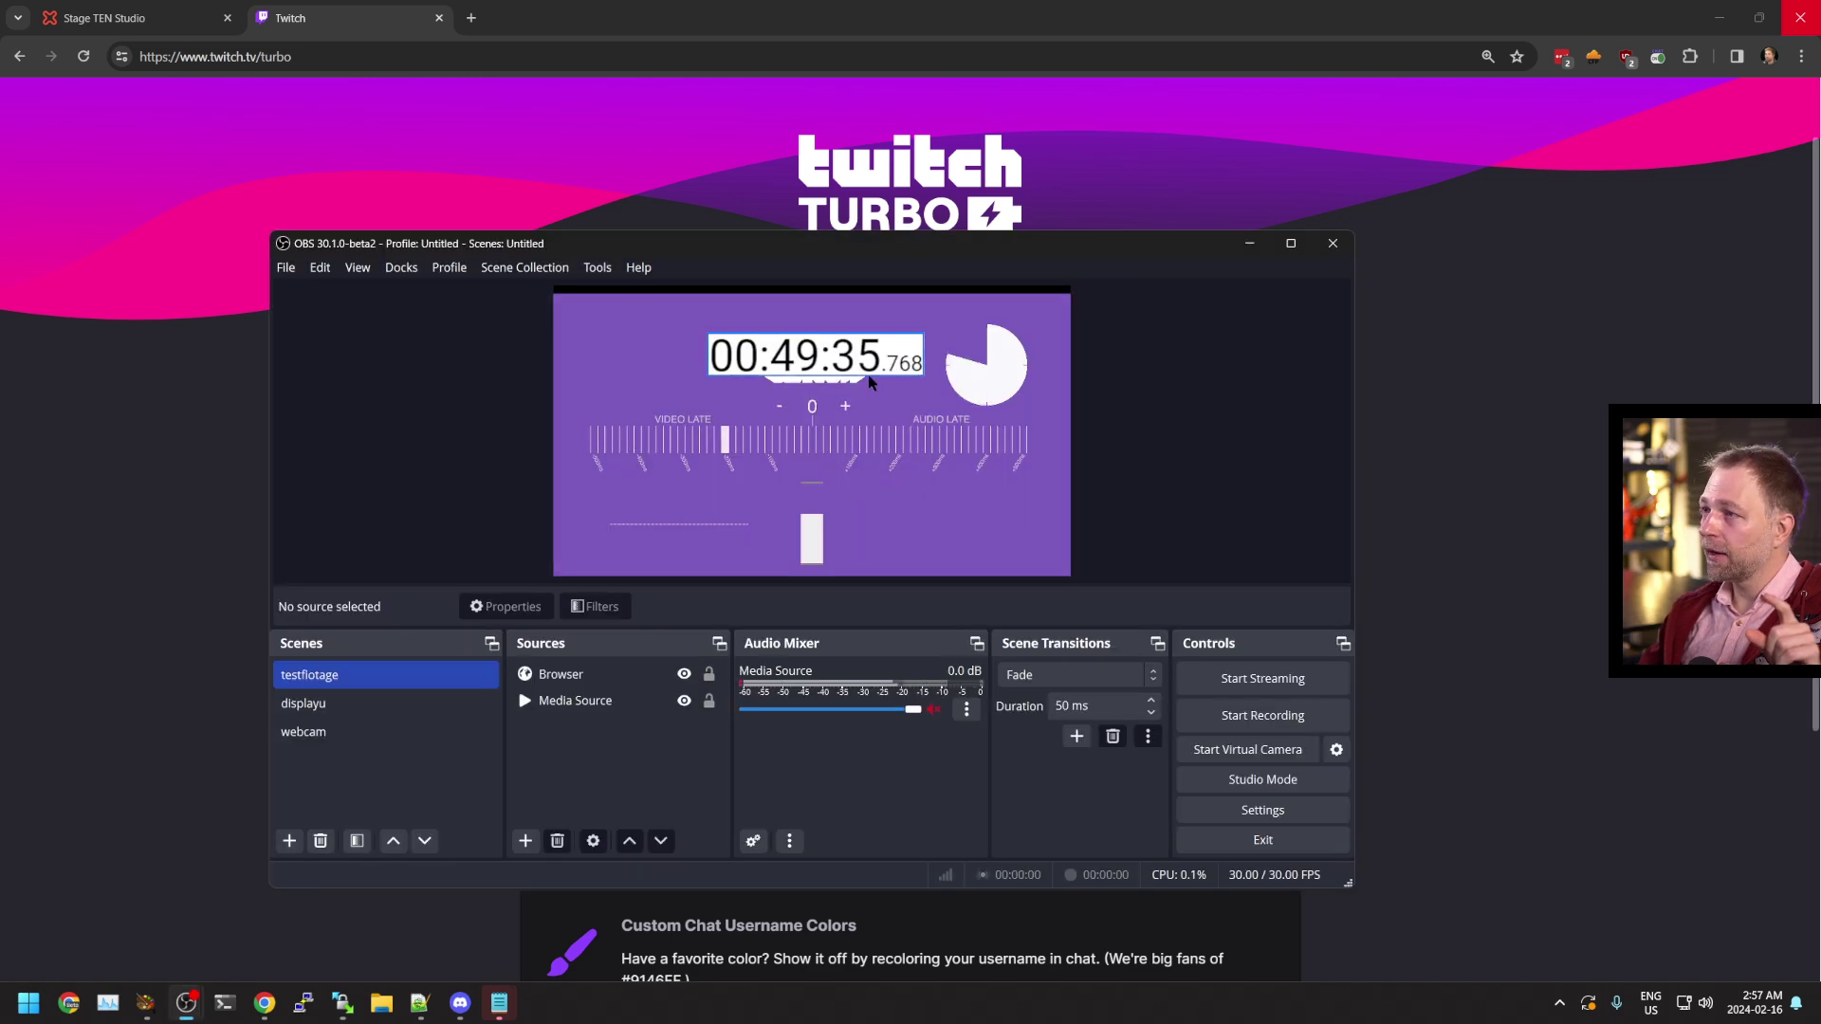
drag(839, 242, 872, 166)
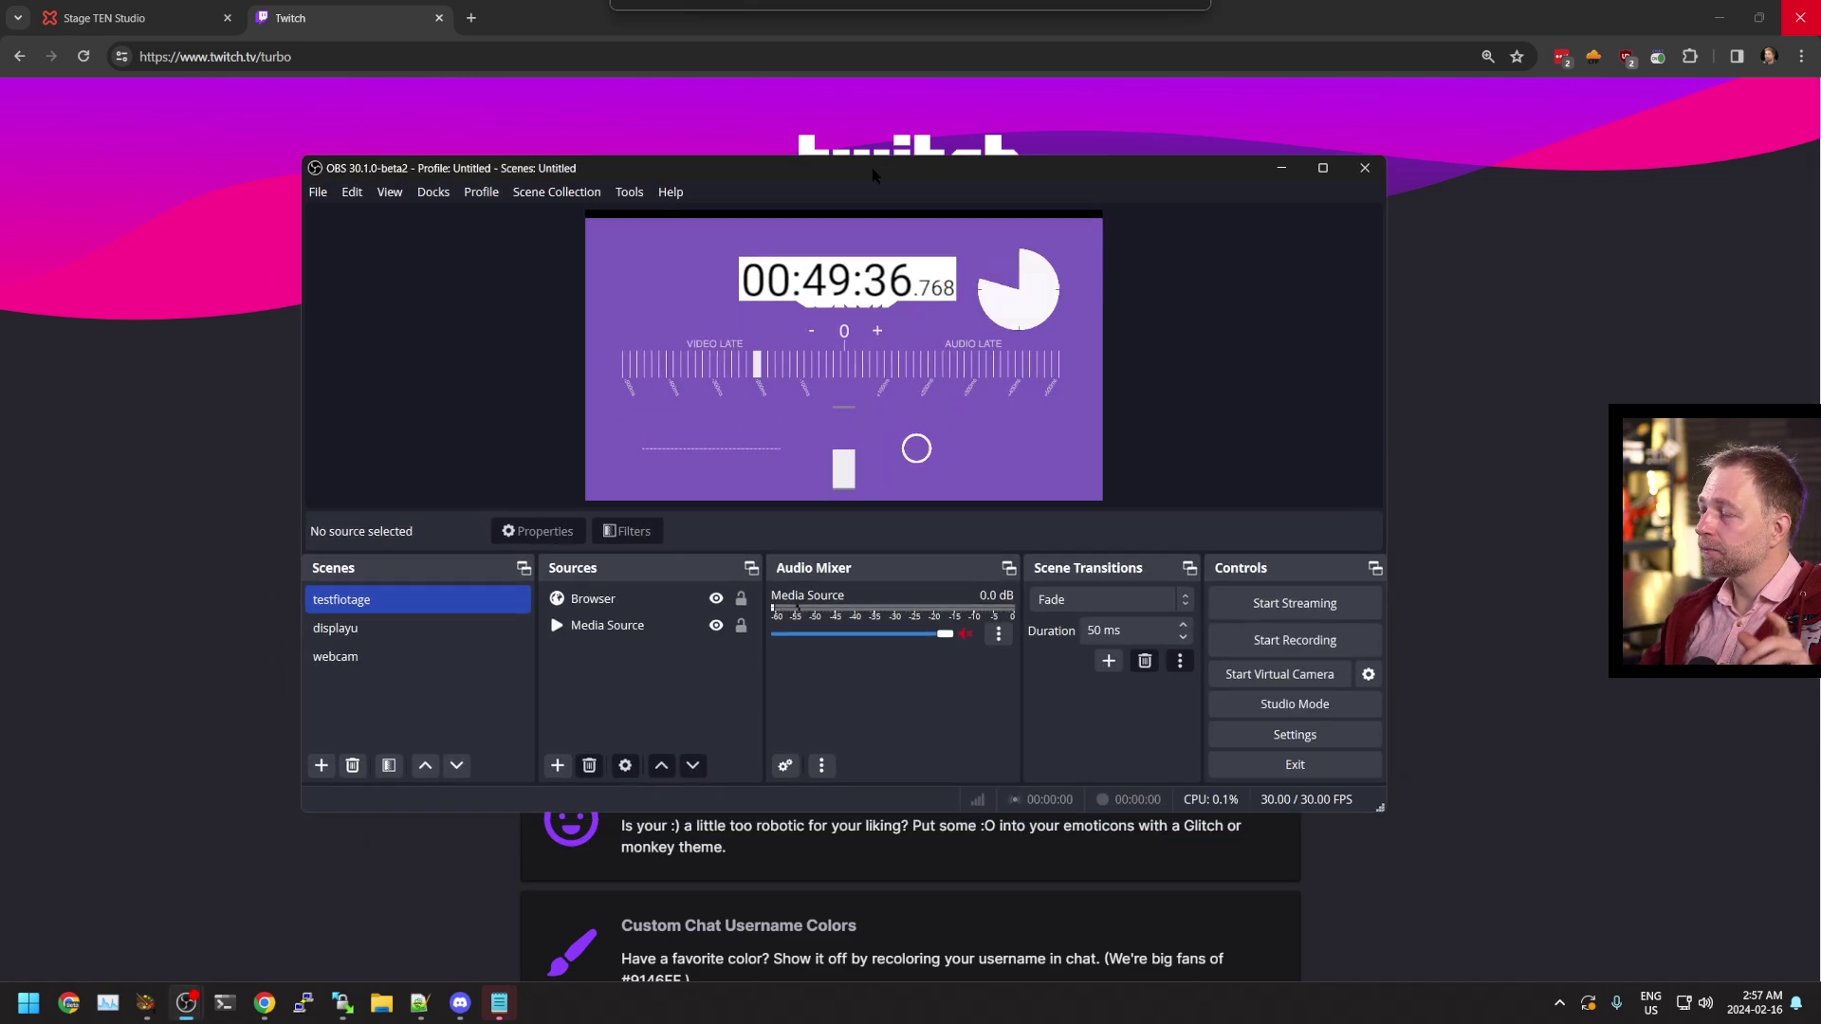
click(1271, 746)
click(474, 225)
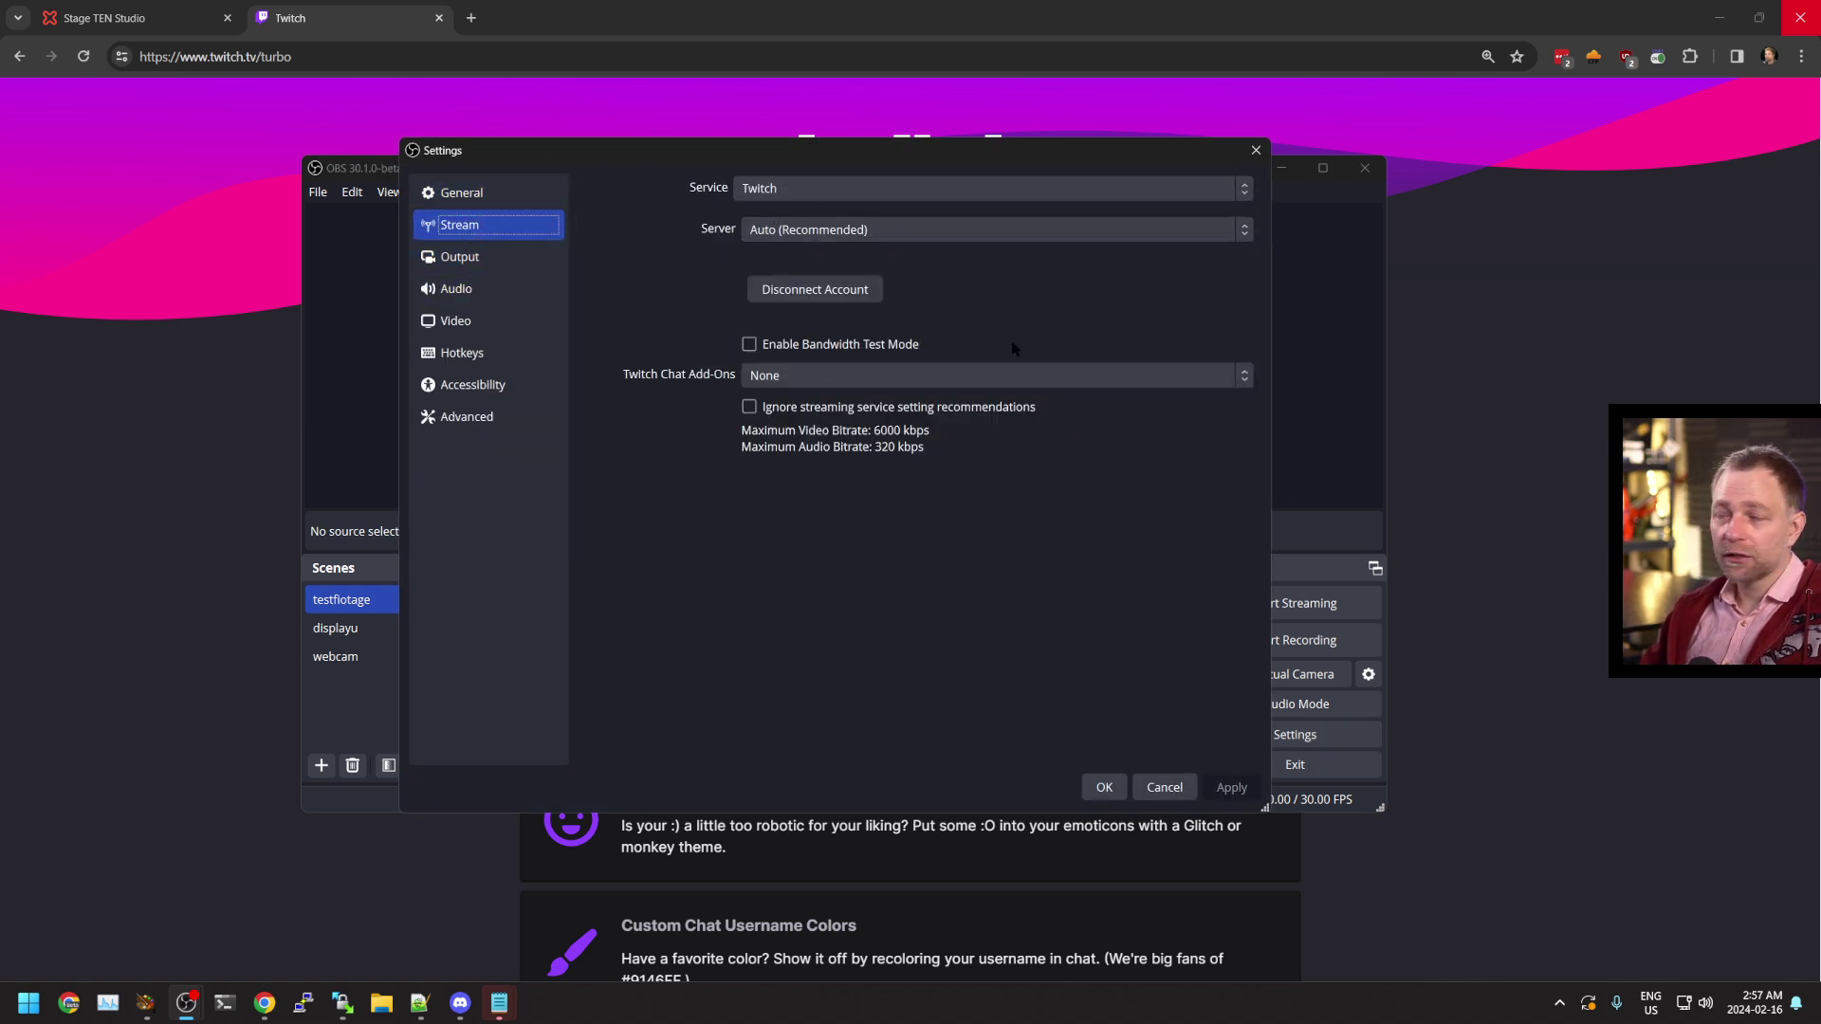
click(1104, 786)
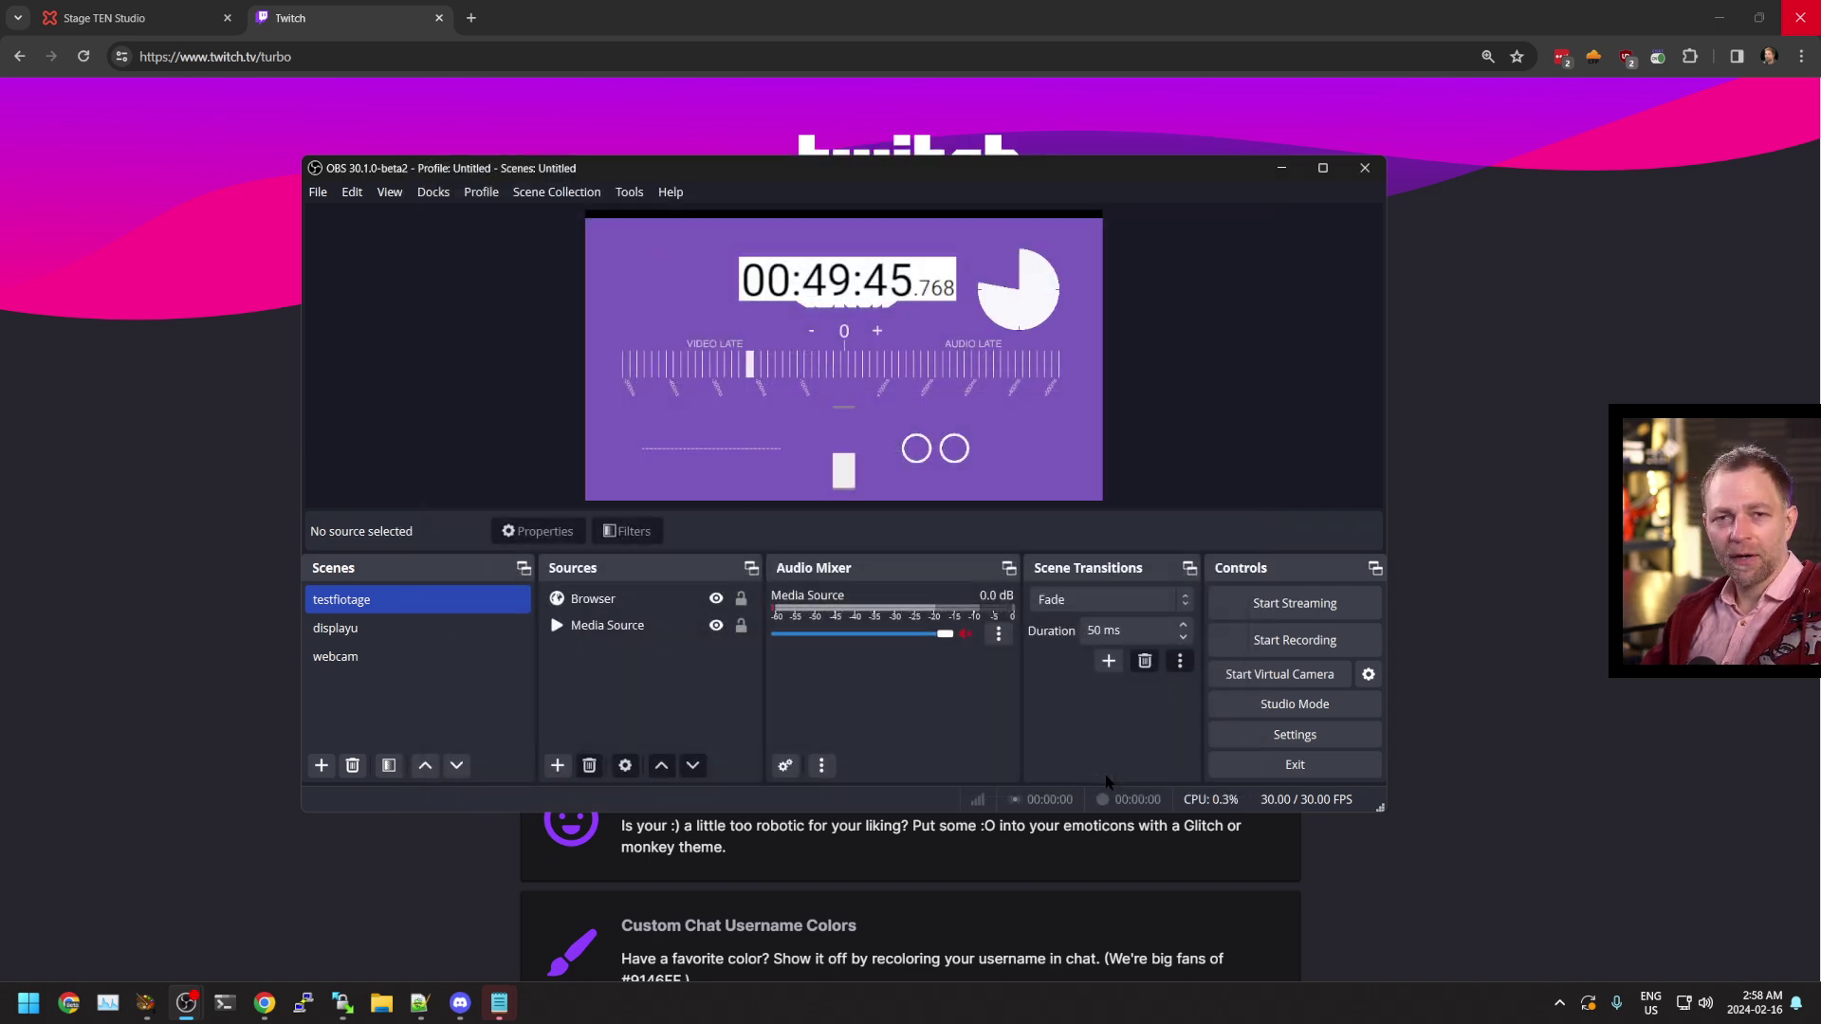
click(1326, 605)
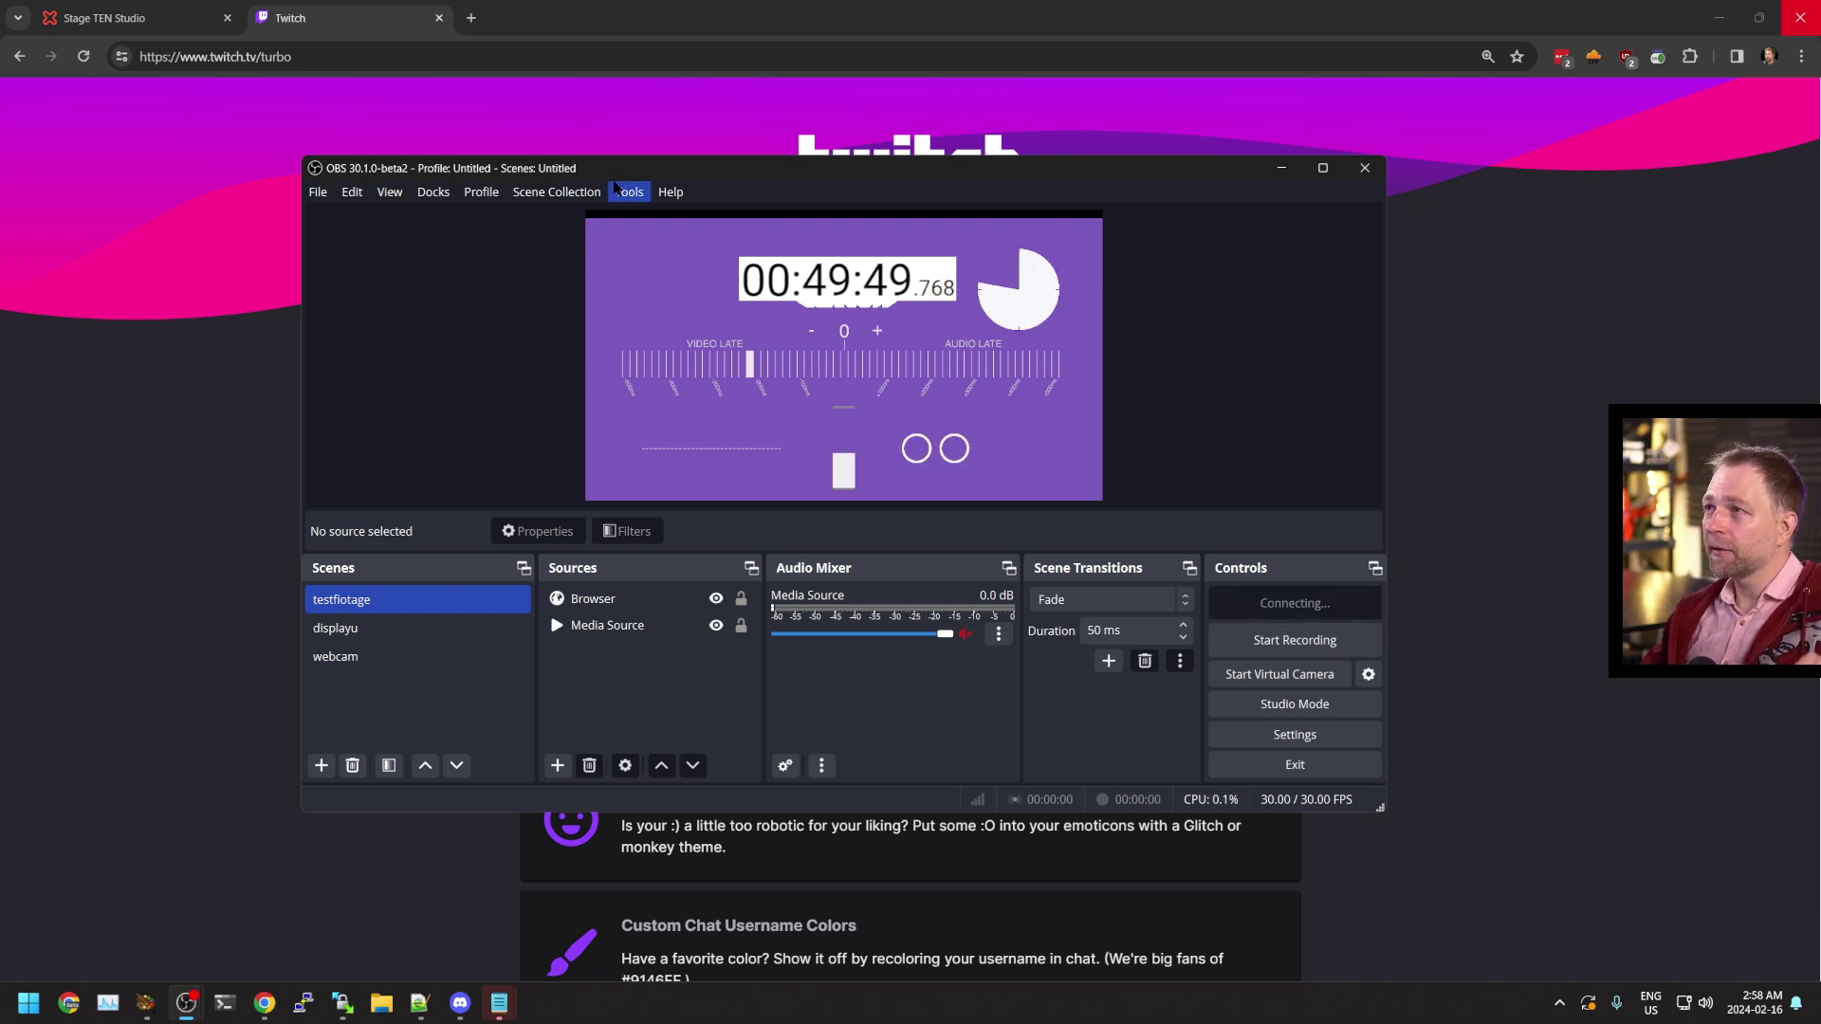
Load twitch.tv/vdoninja and refresh until the channel shows LIVE NOW
click(626, 143)
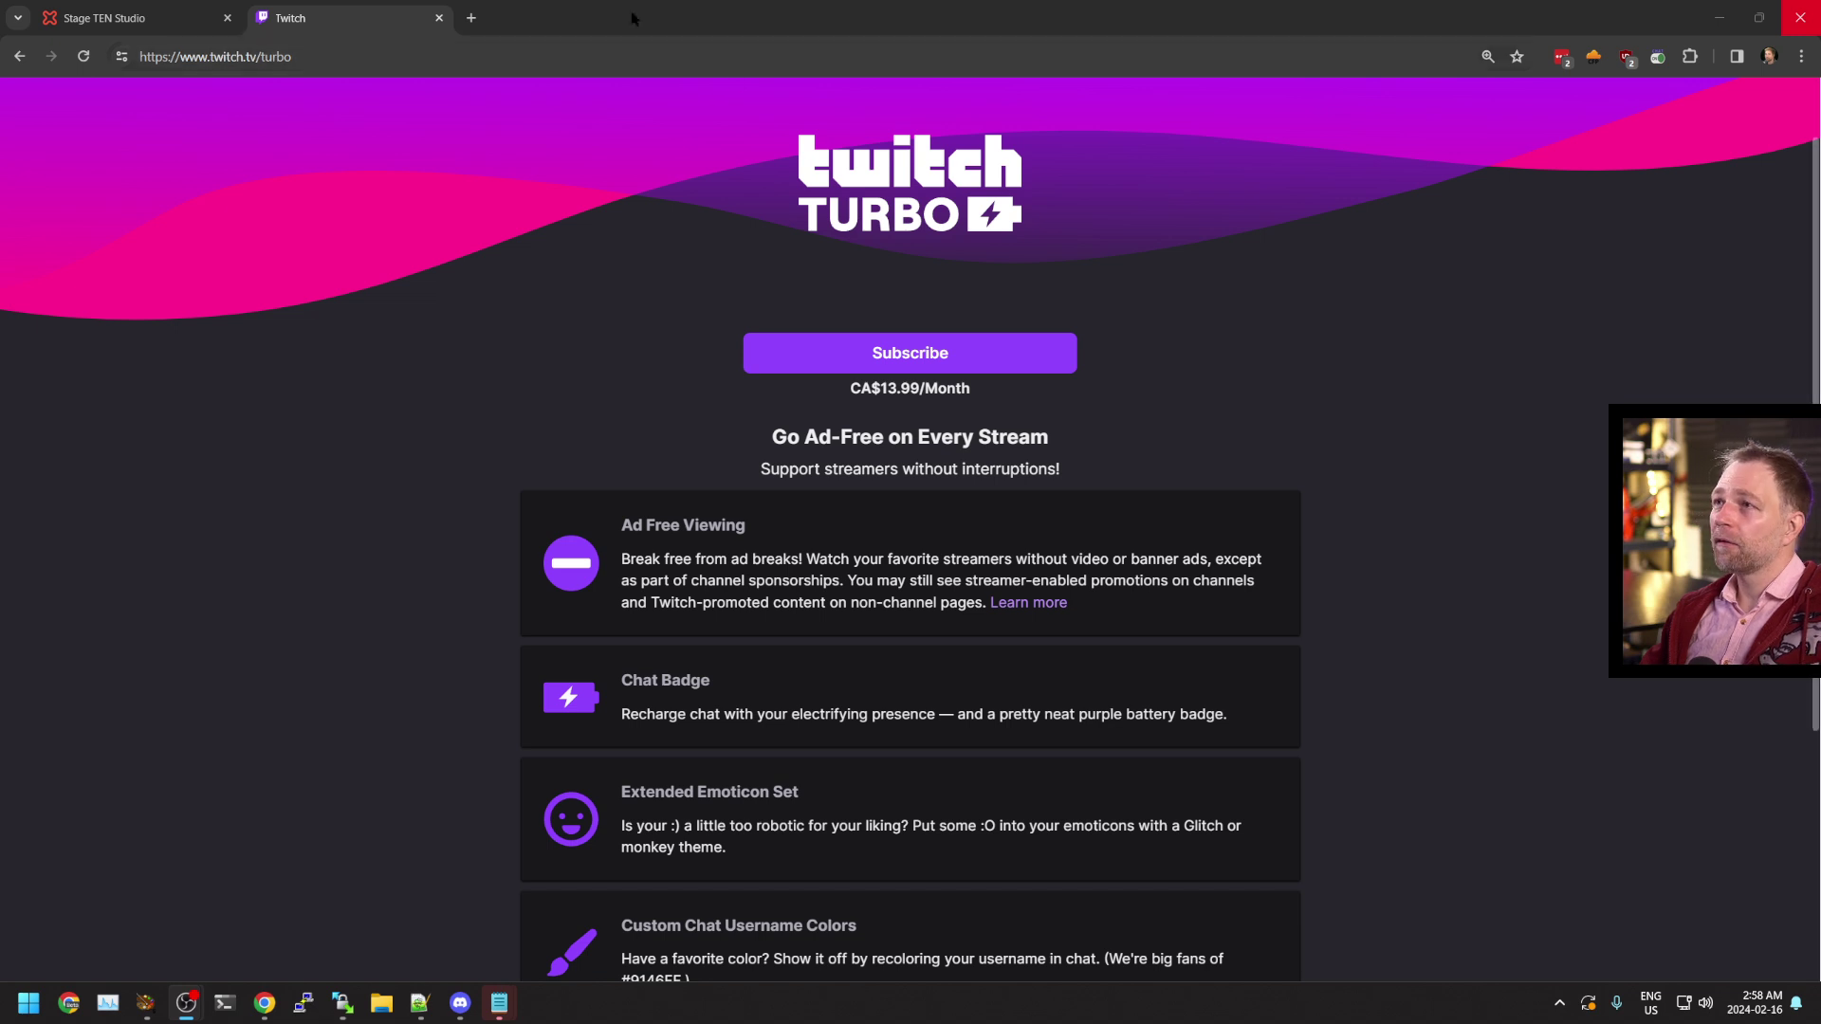
click(273, 57)
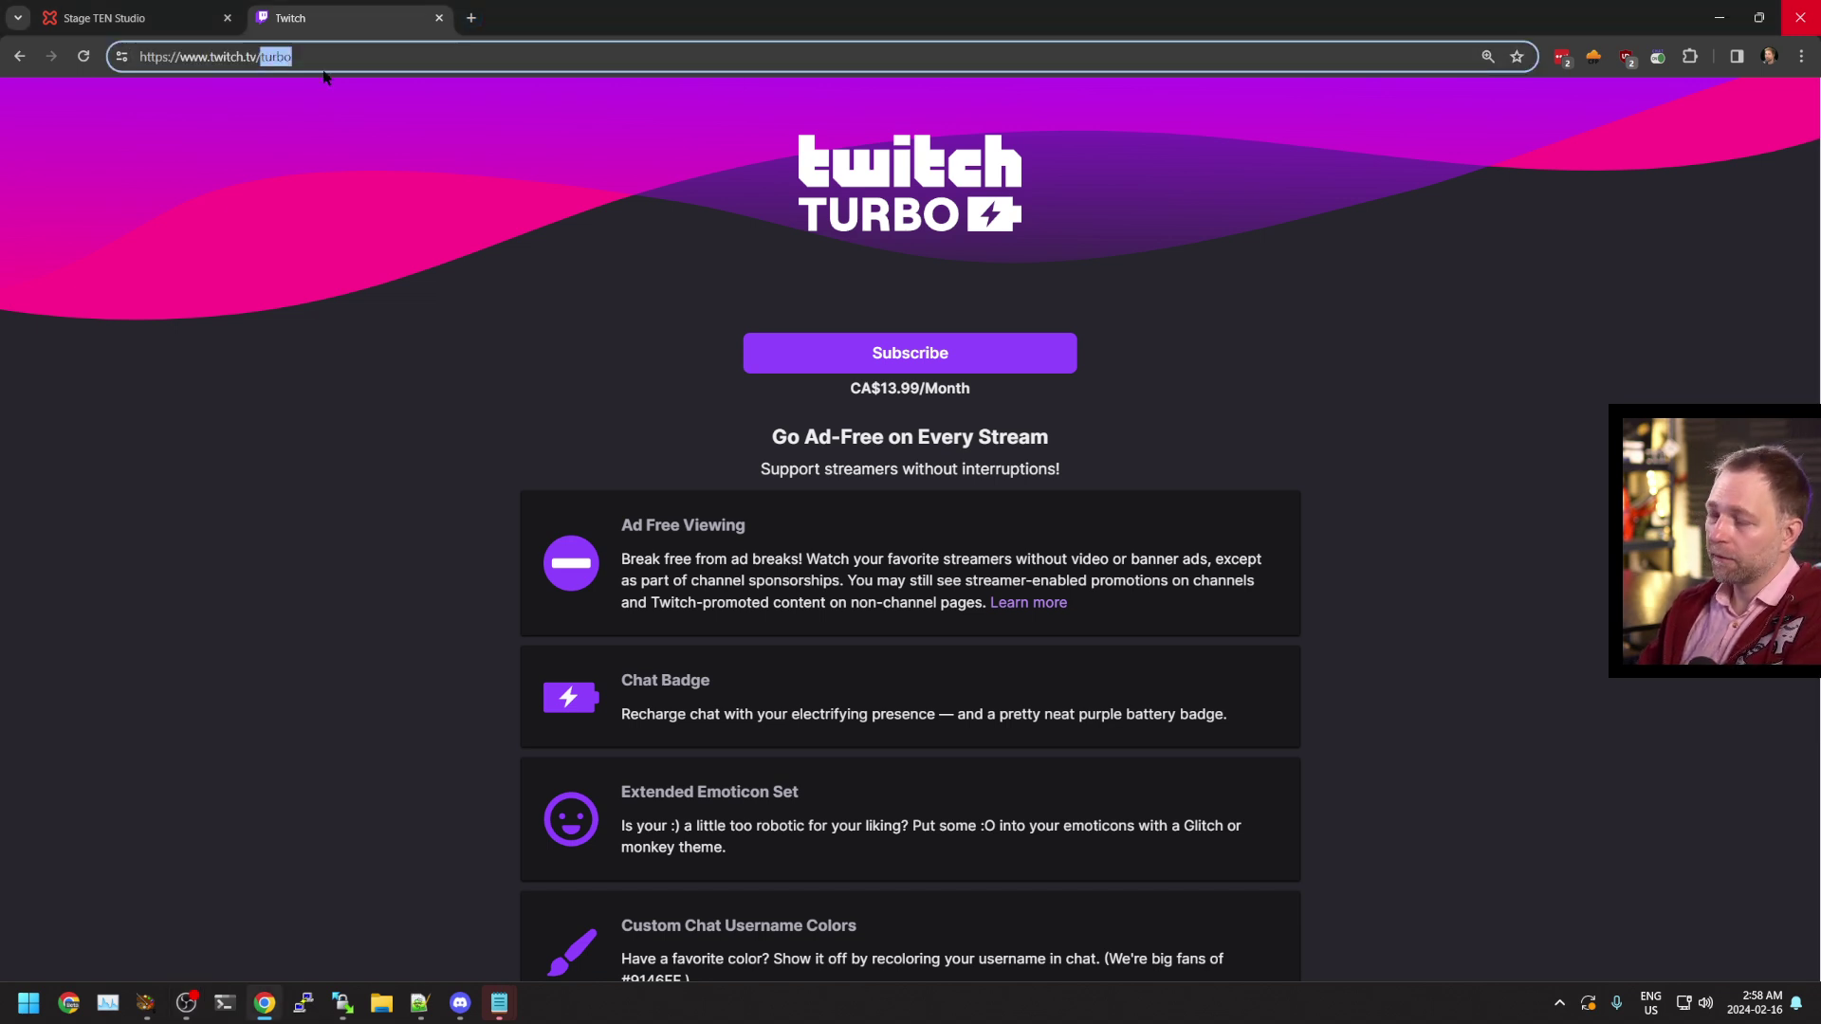
text(vdonion)
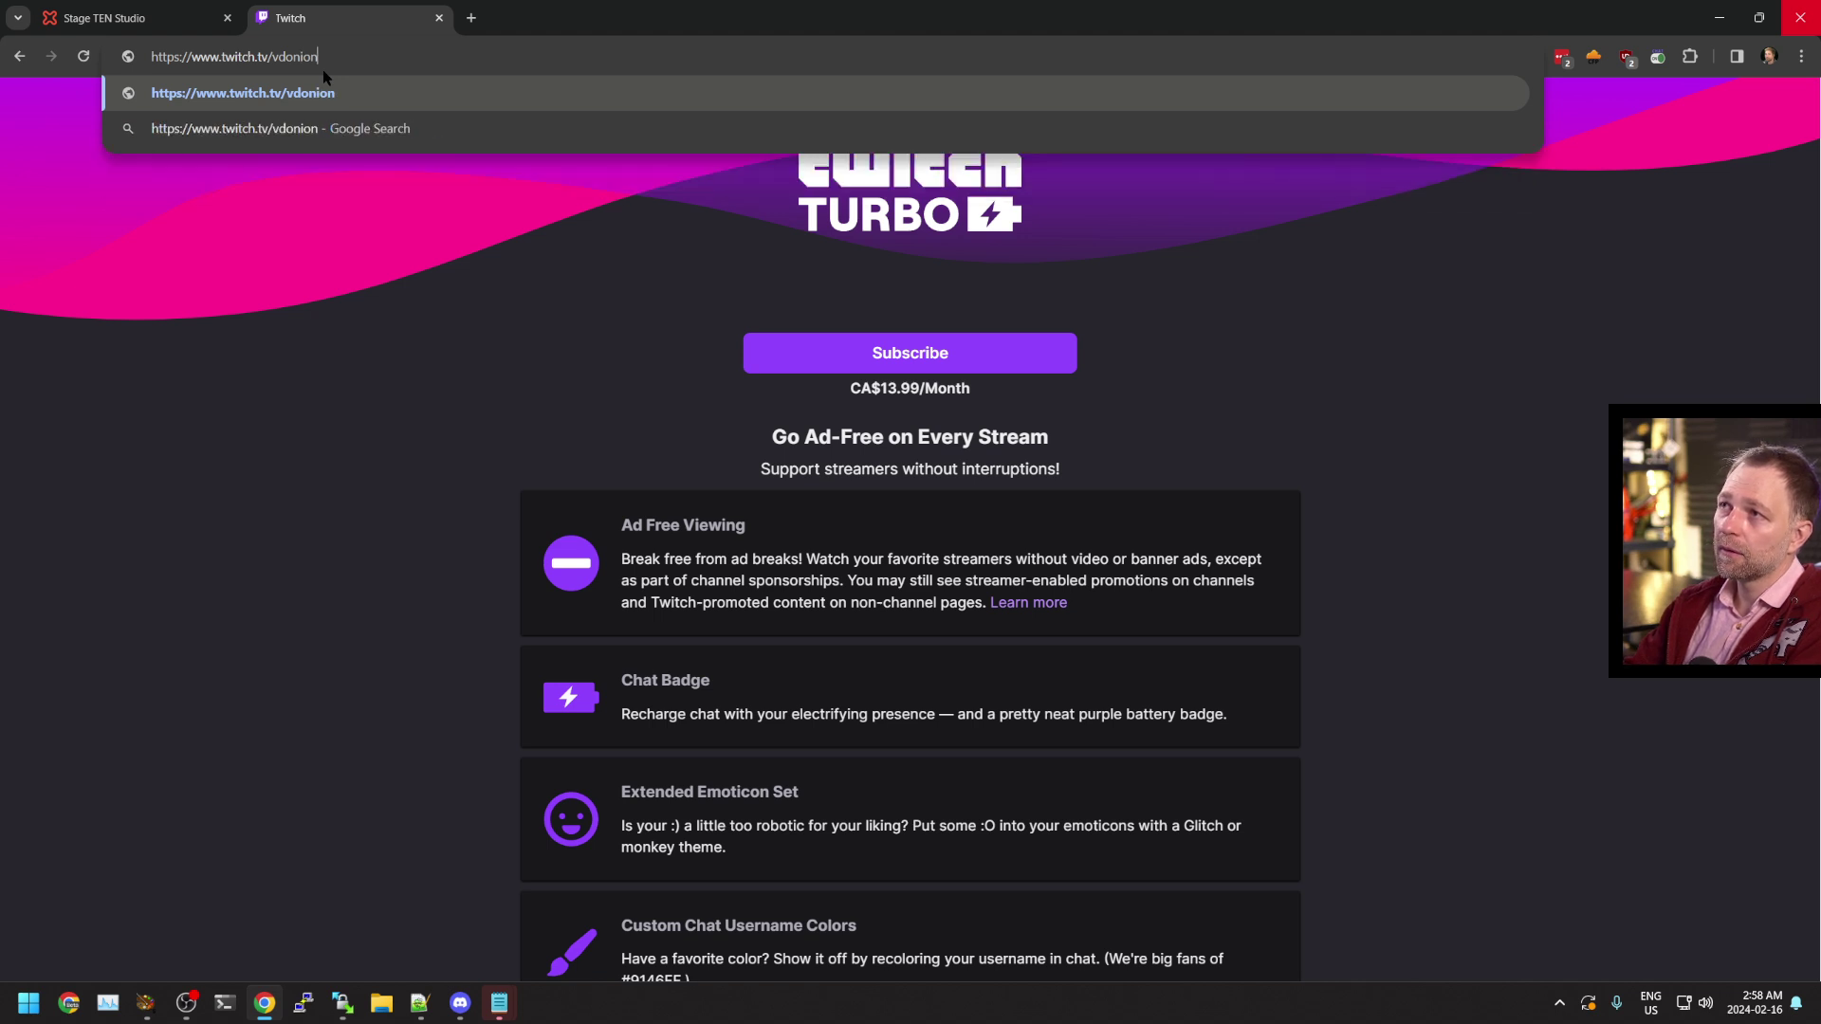
key(BackSpace)
key(BackSpace)
text(nja)
key(Return)
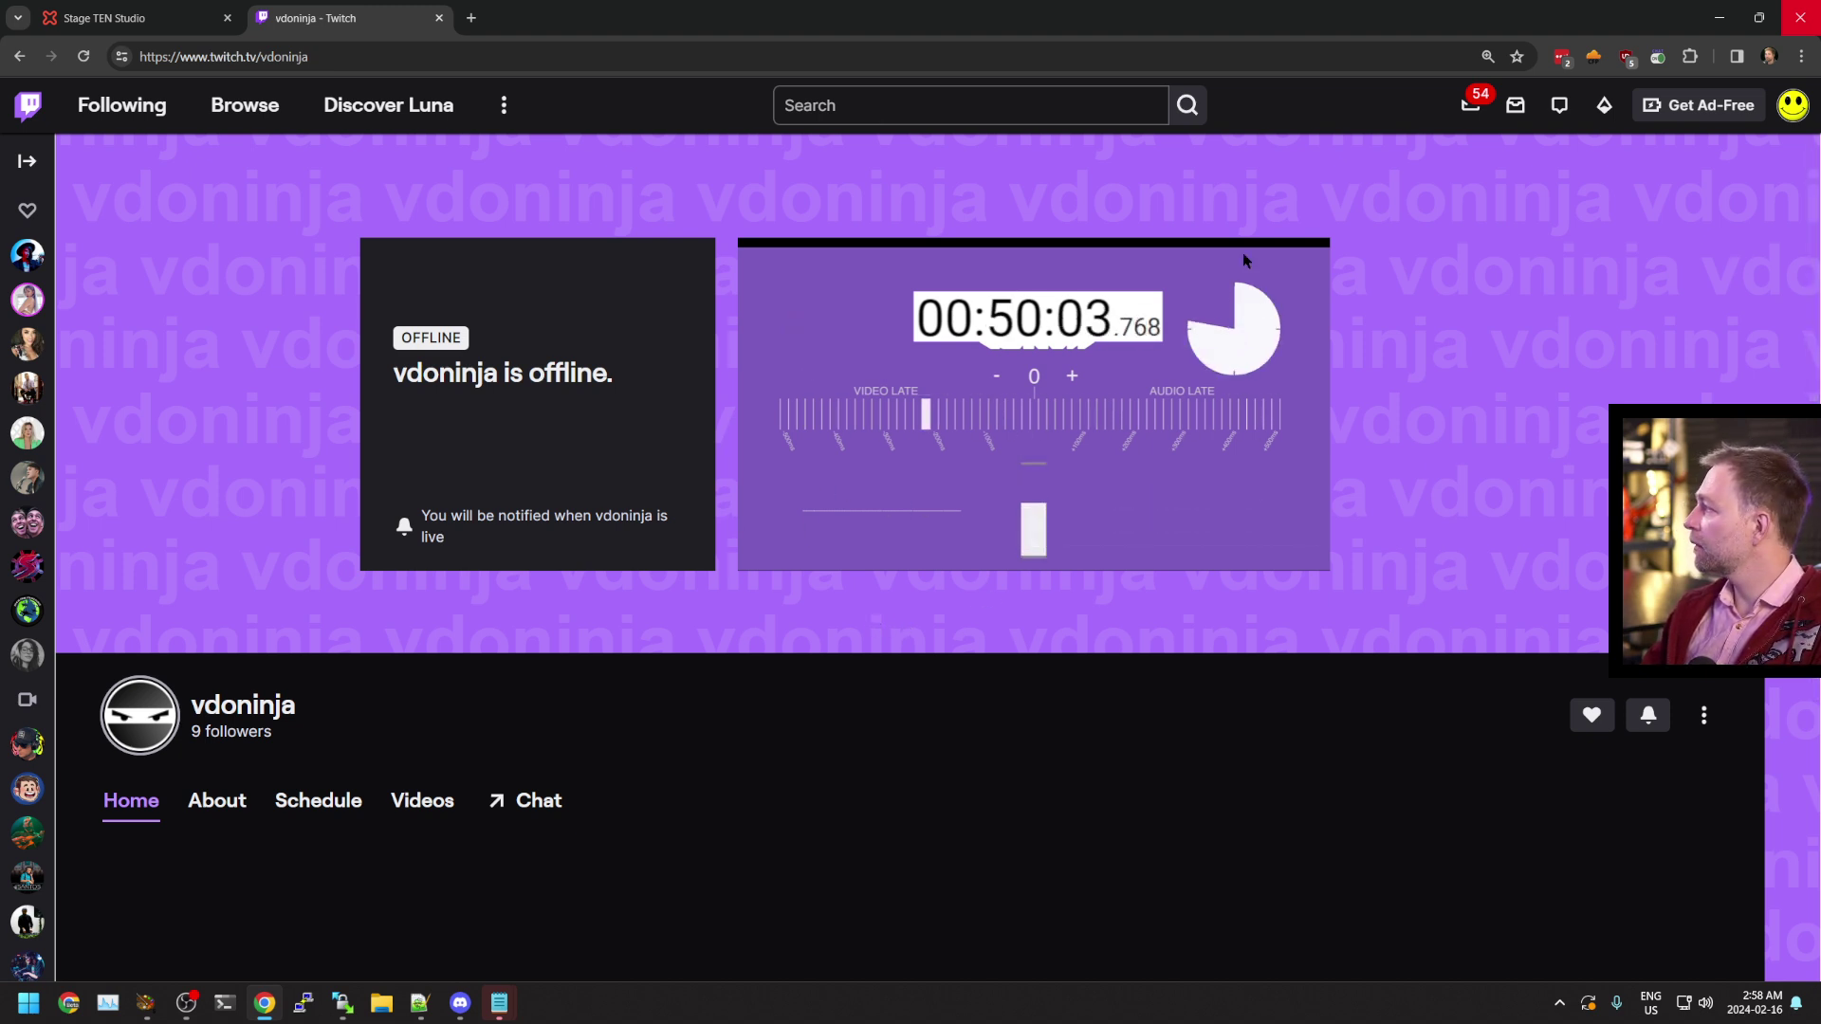
key(F5)
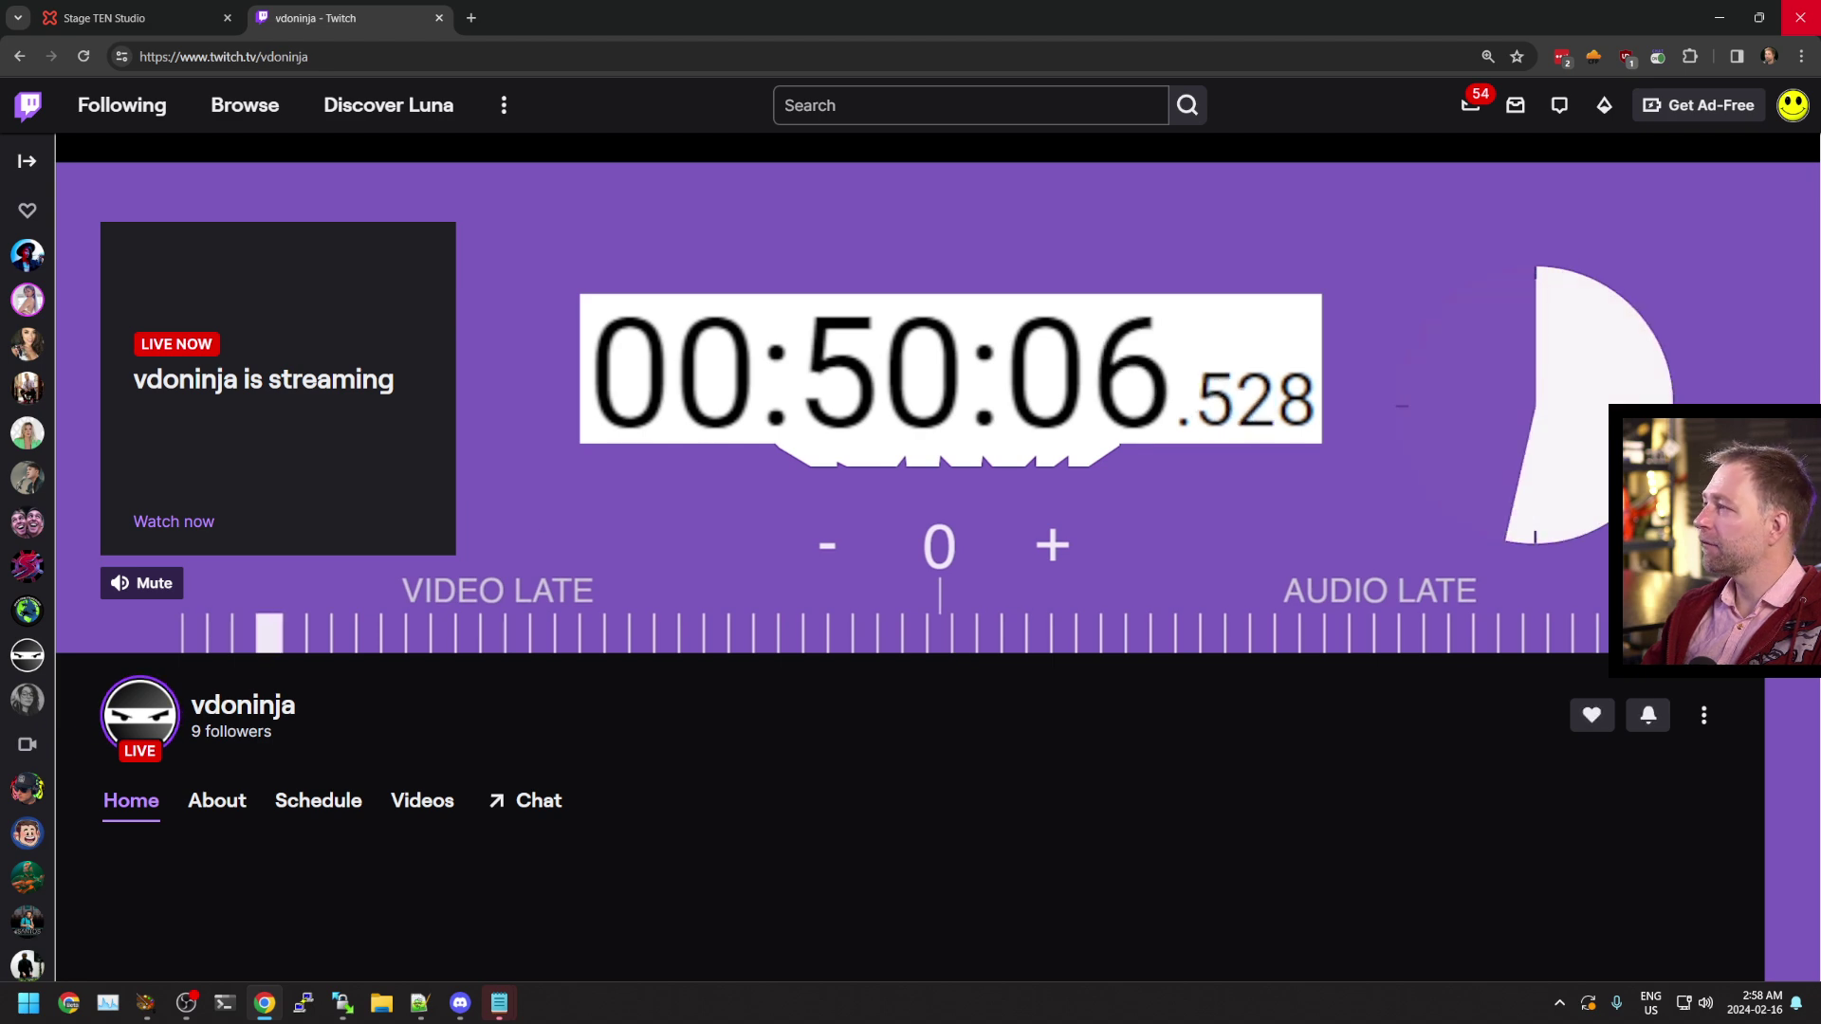
Compare the live channel page with the OBS preview side by side
key(alt+Tab)
drag(885, 350, 1003, 503)
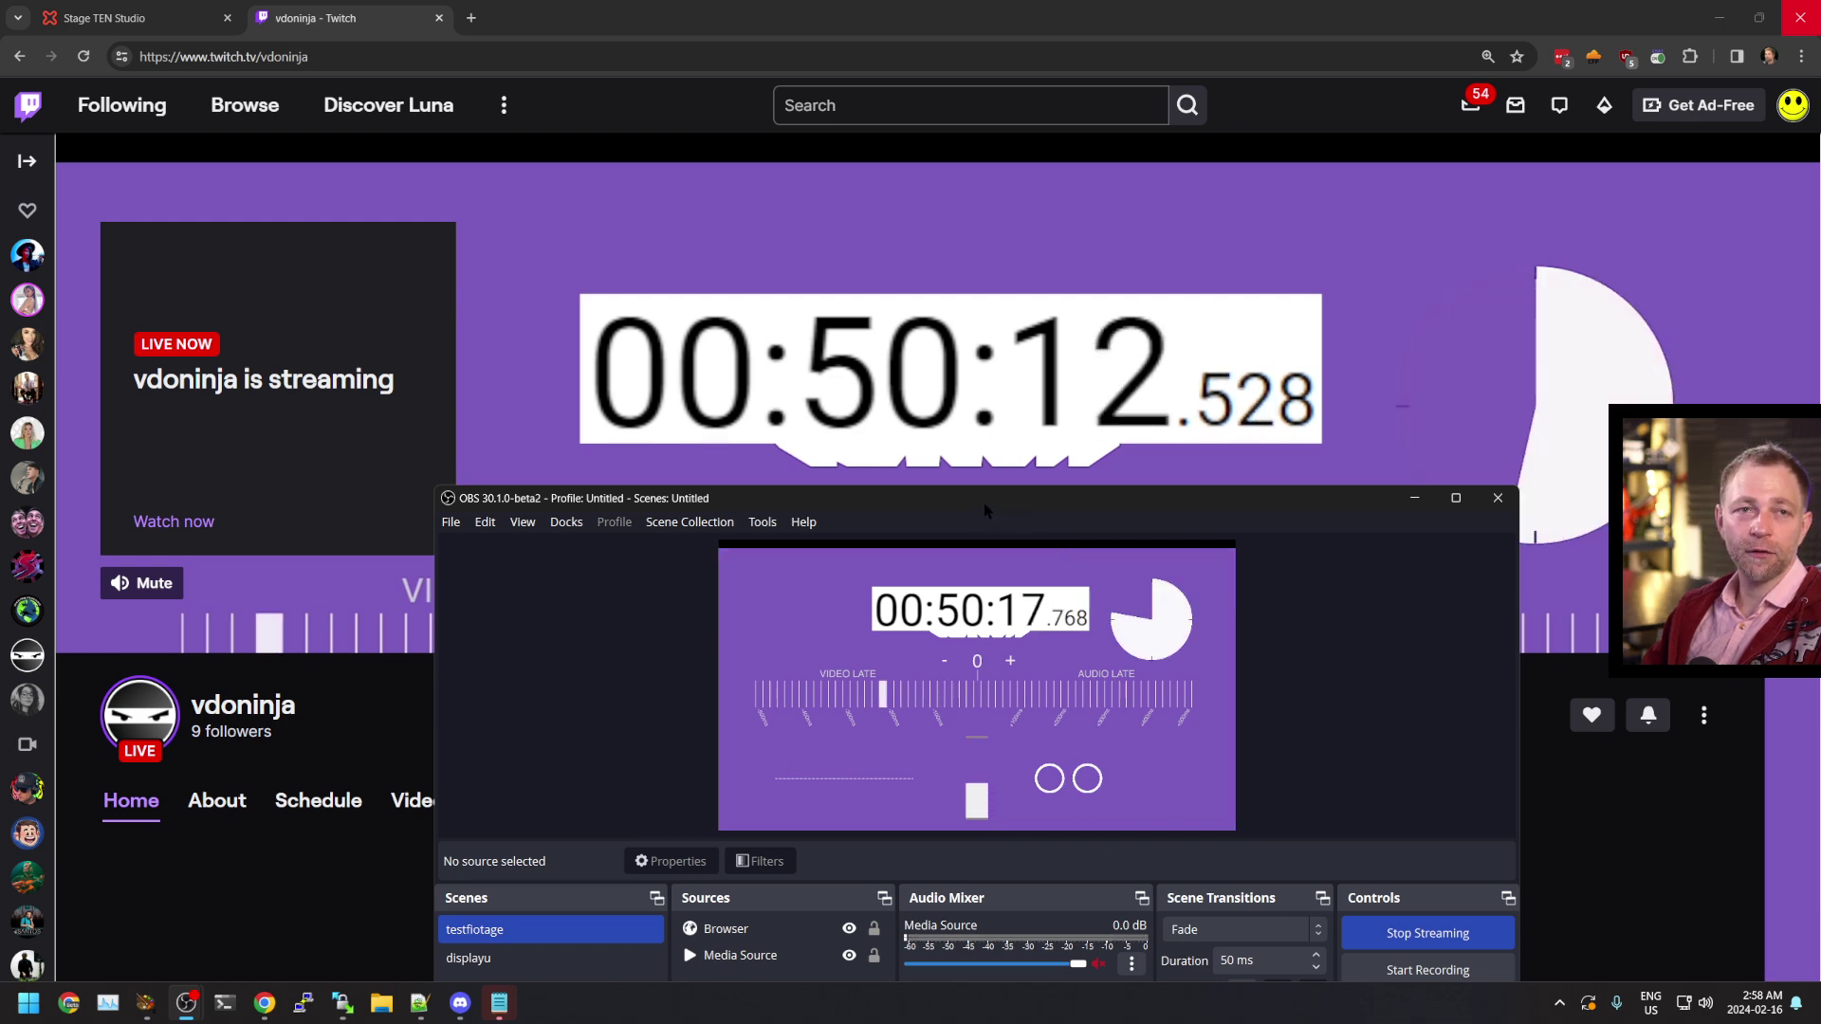
drag(983, 503, 1420, 474)
click(1673, 253)
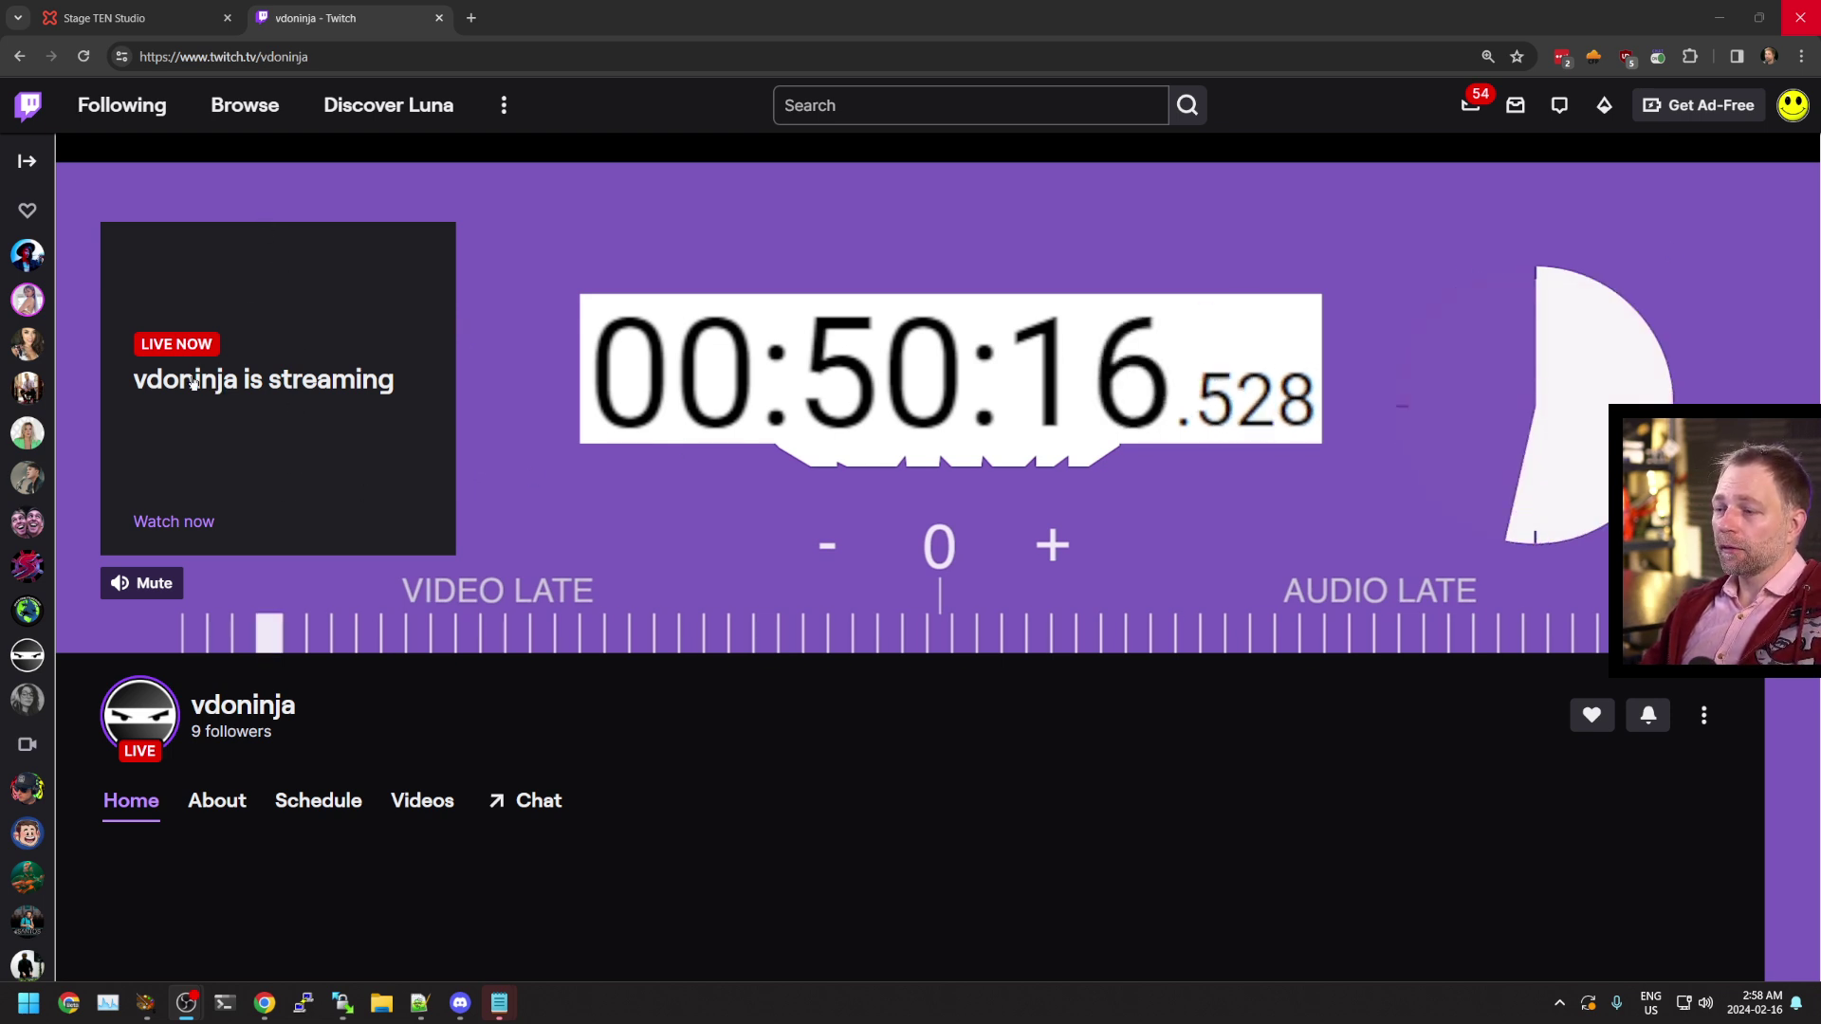
Open player.twitch.tv for the vdoninja channel and copy the player address
click(383, 58)
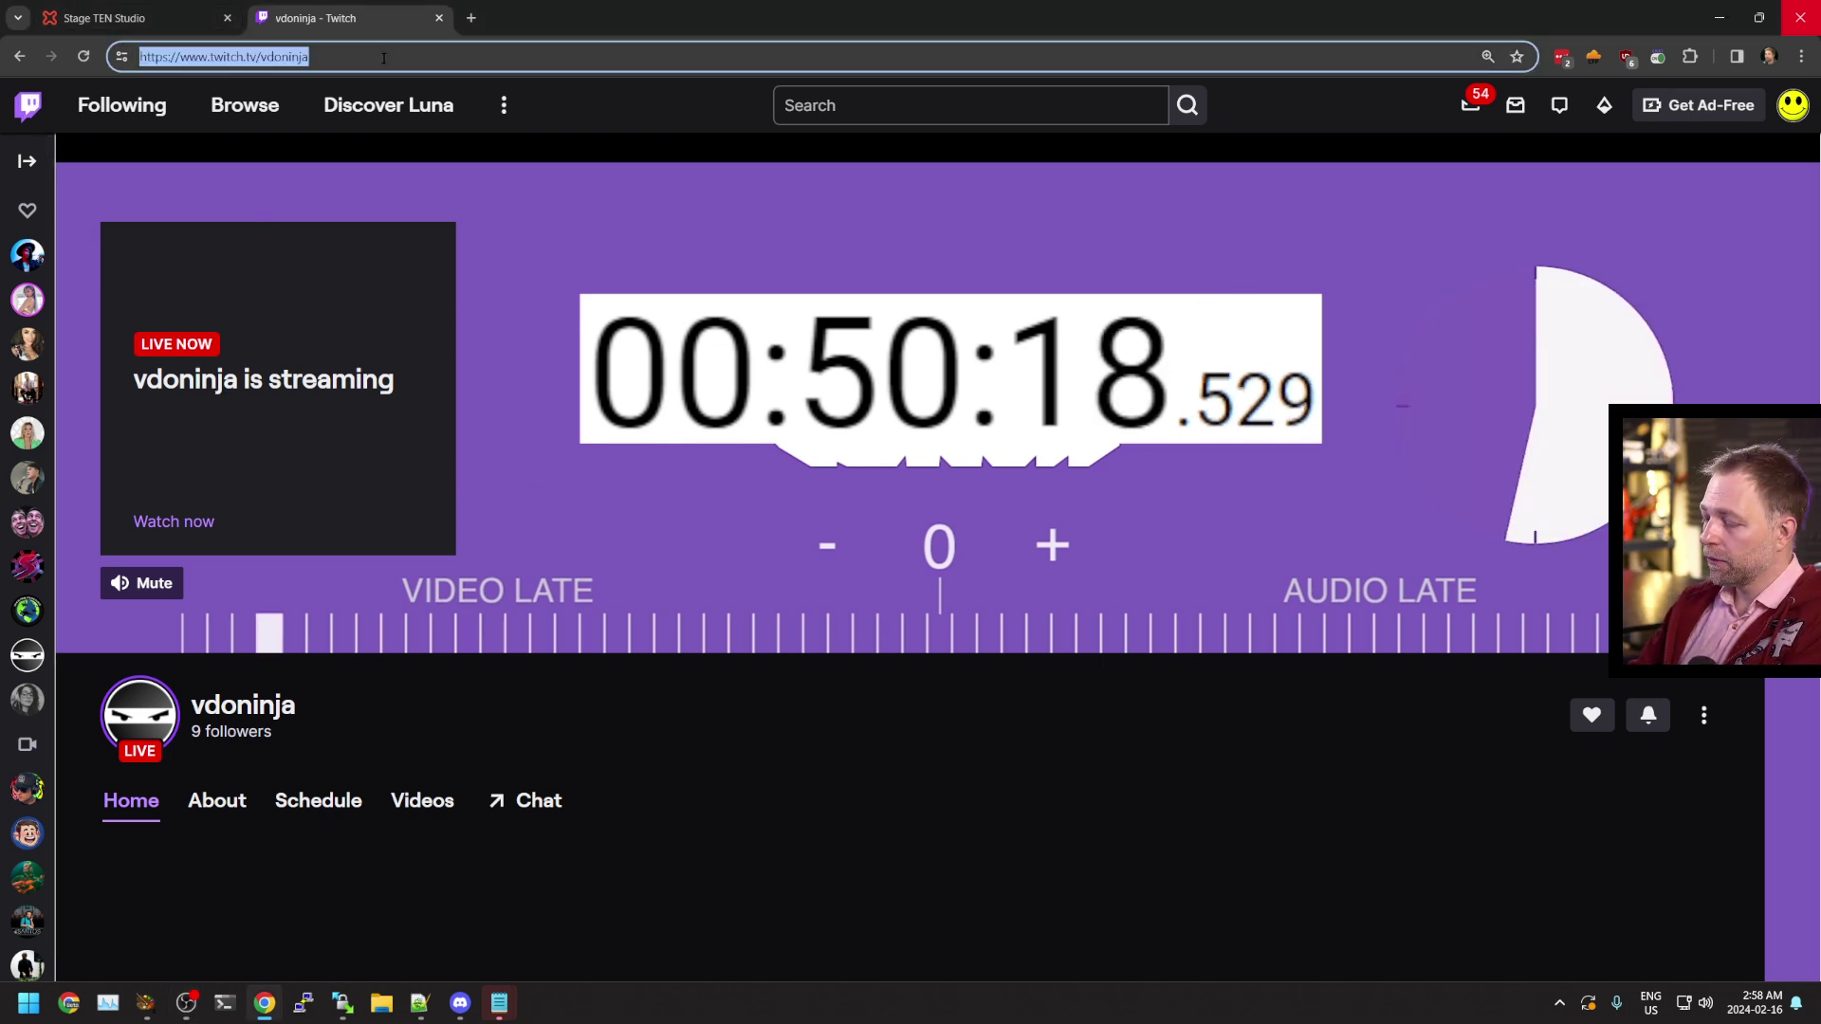
text(https://)
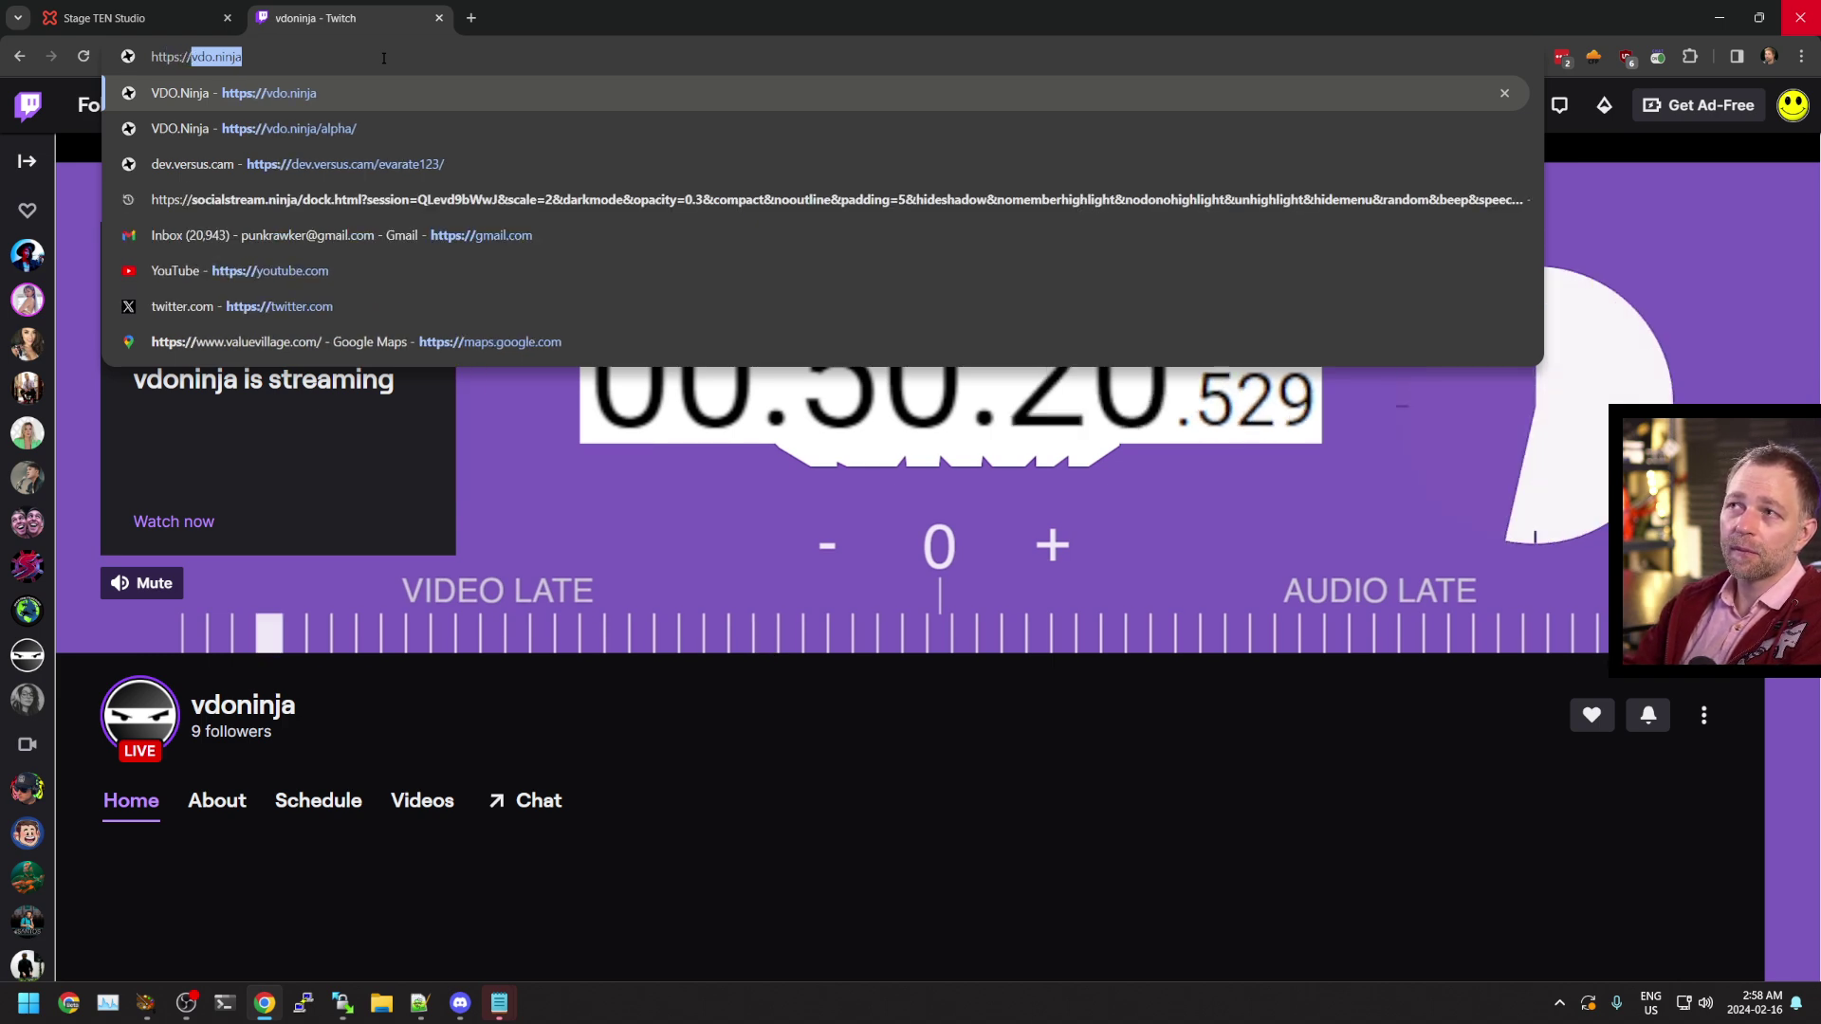
text(player.tw)
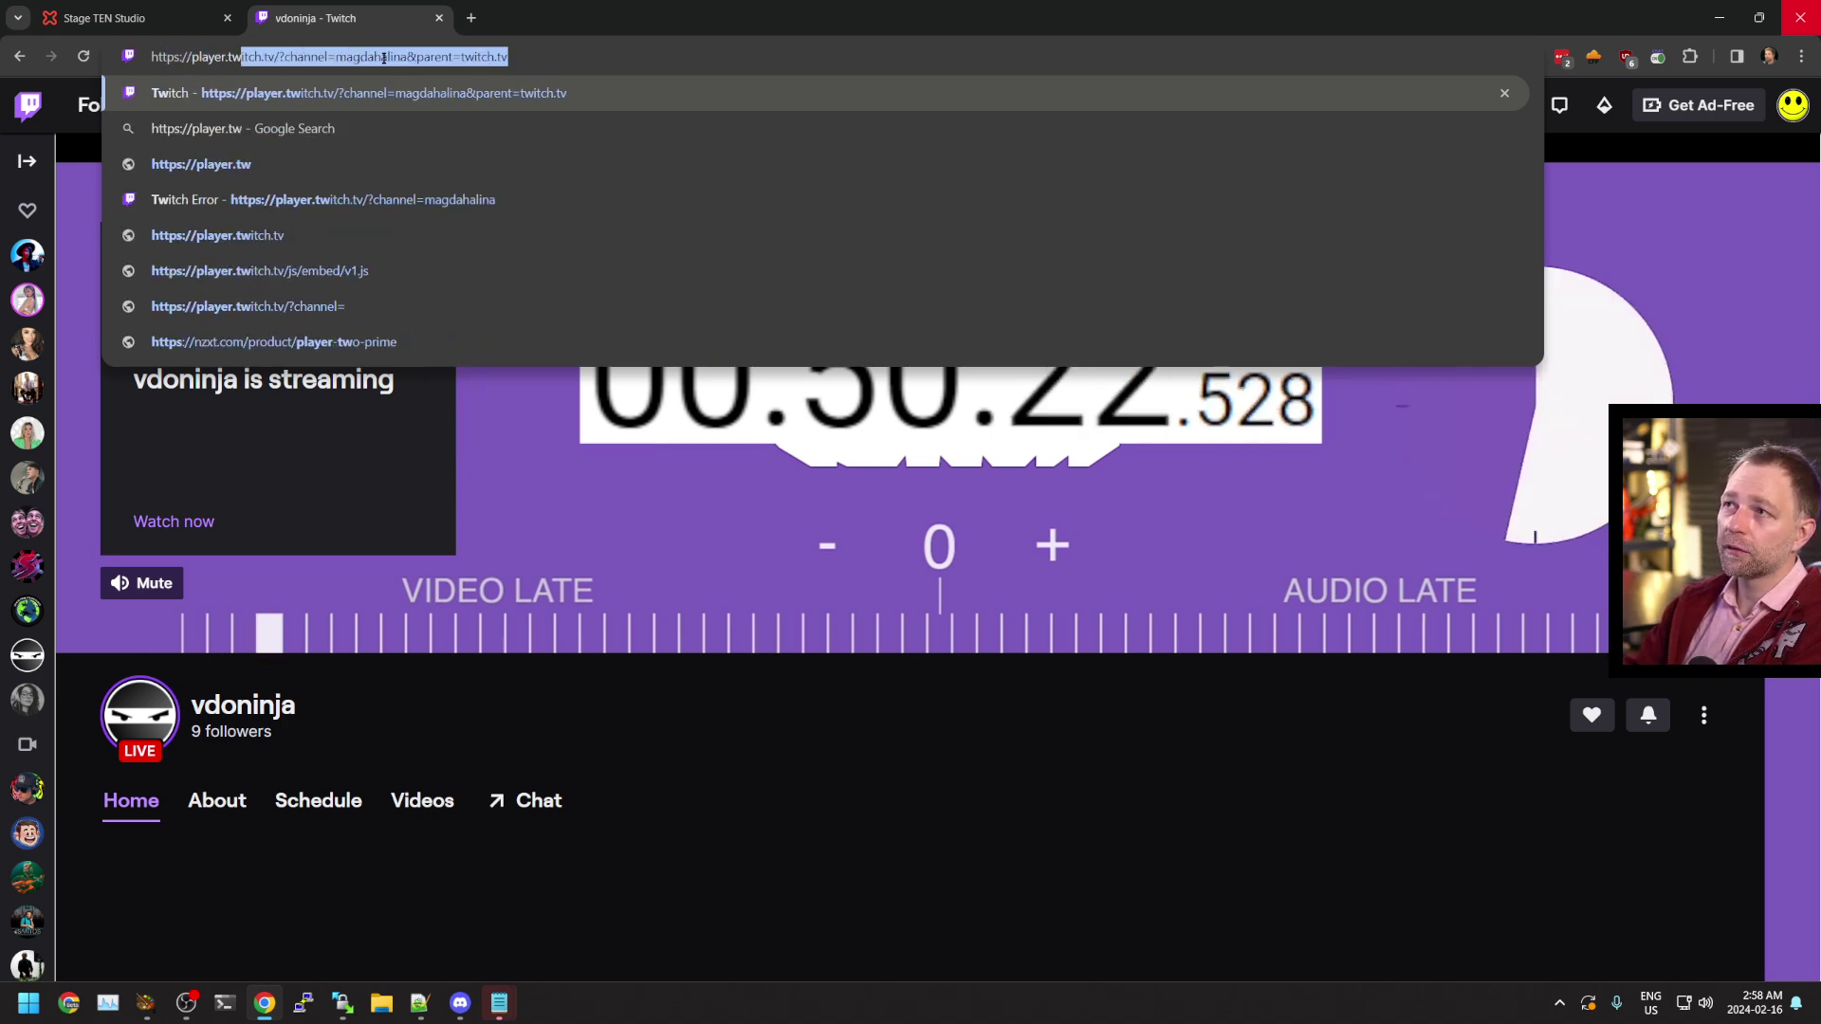
click(383, 58)
double_click(383, 58)
text(vd)
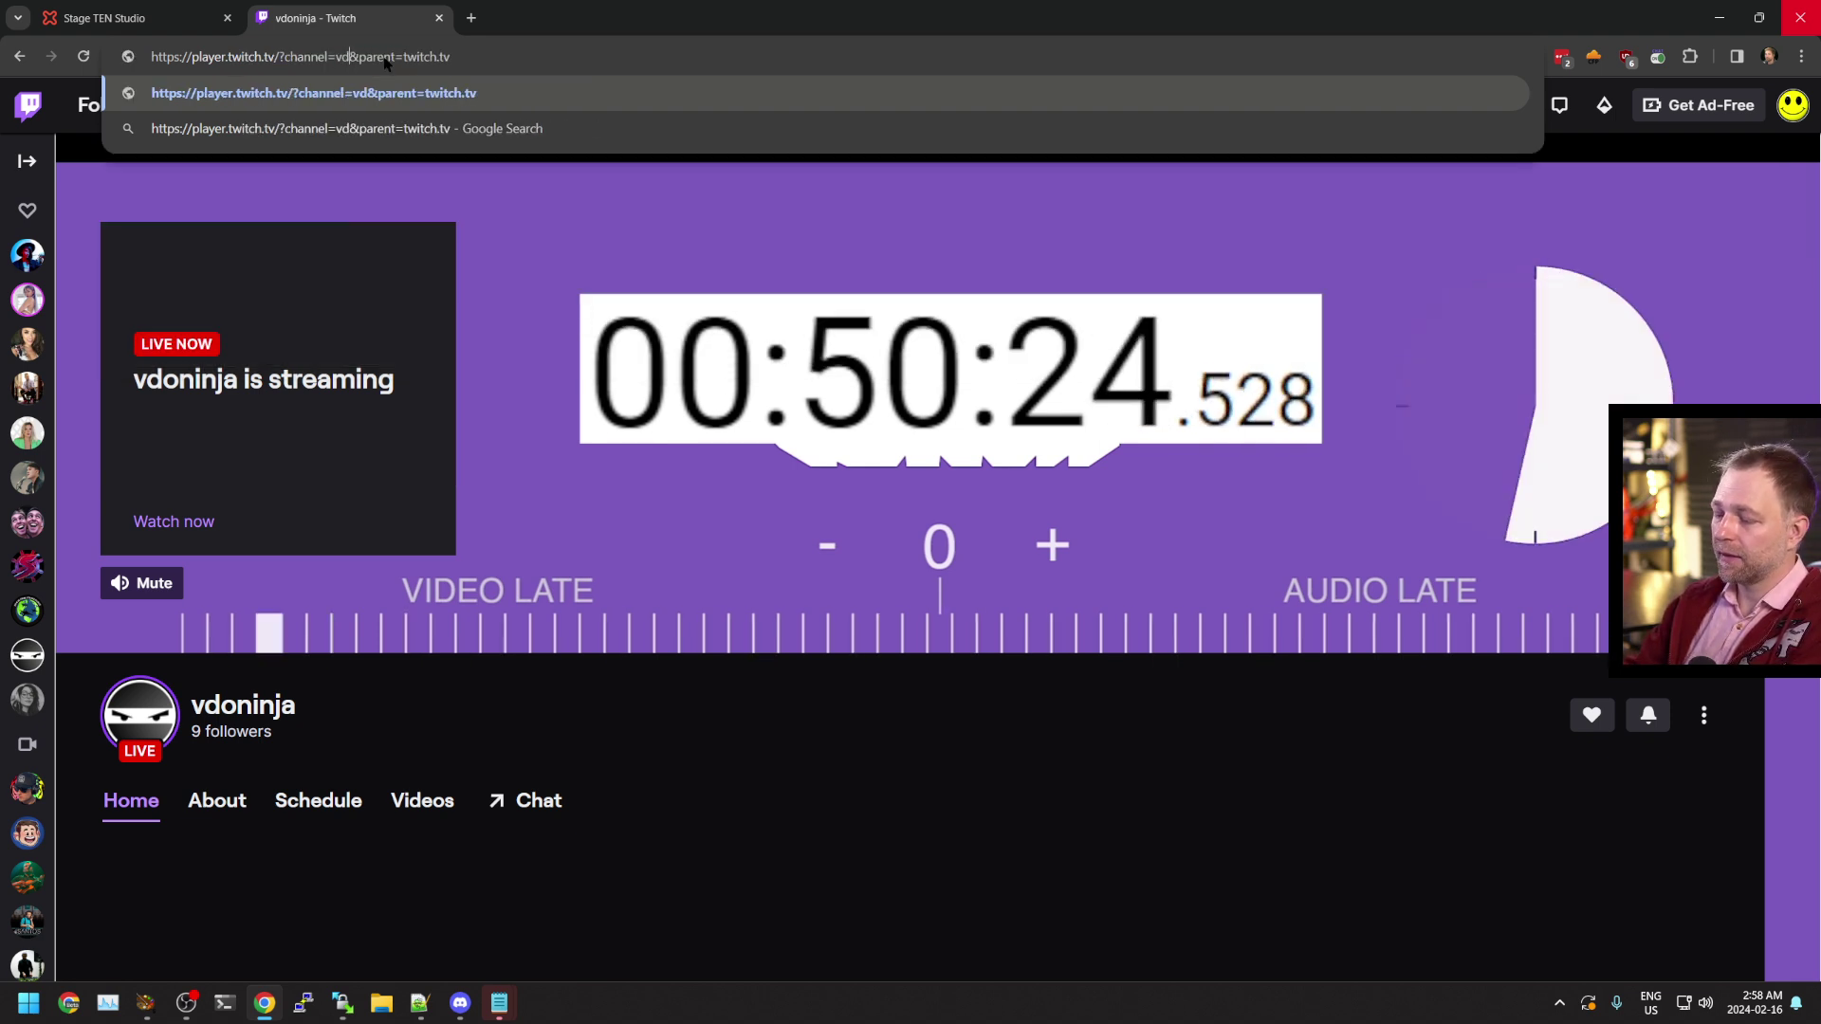
text(oninja)
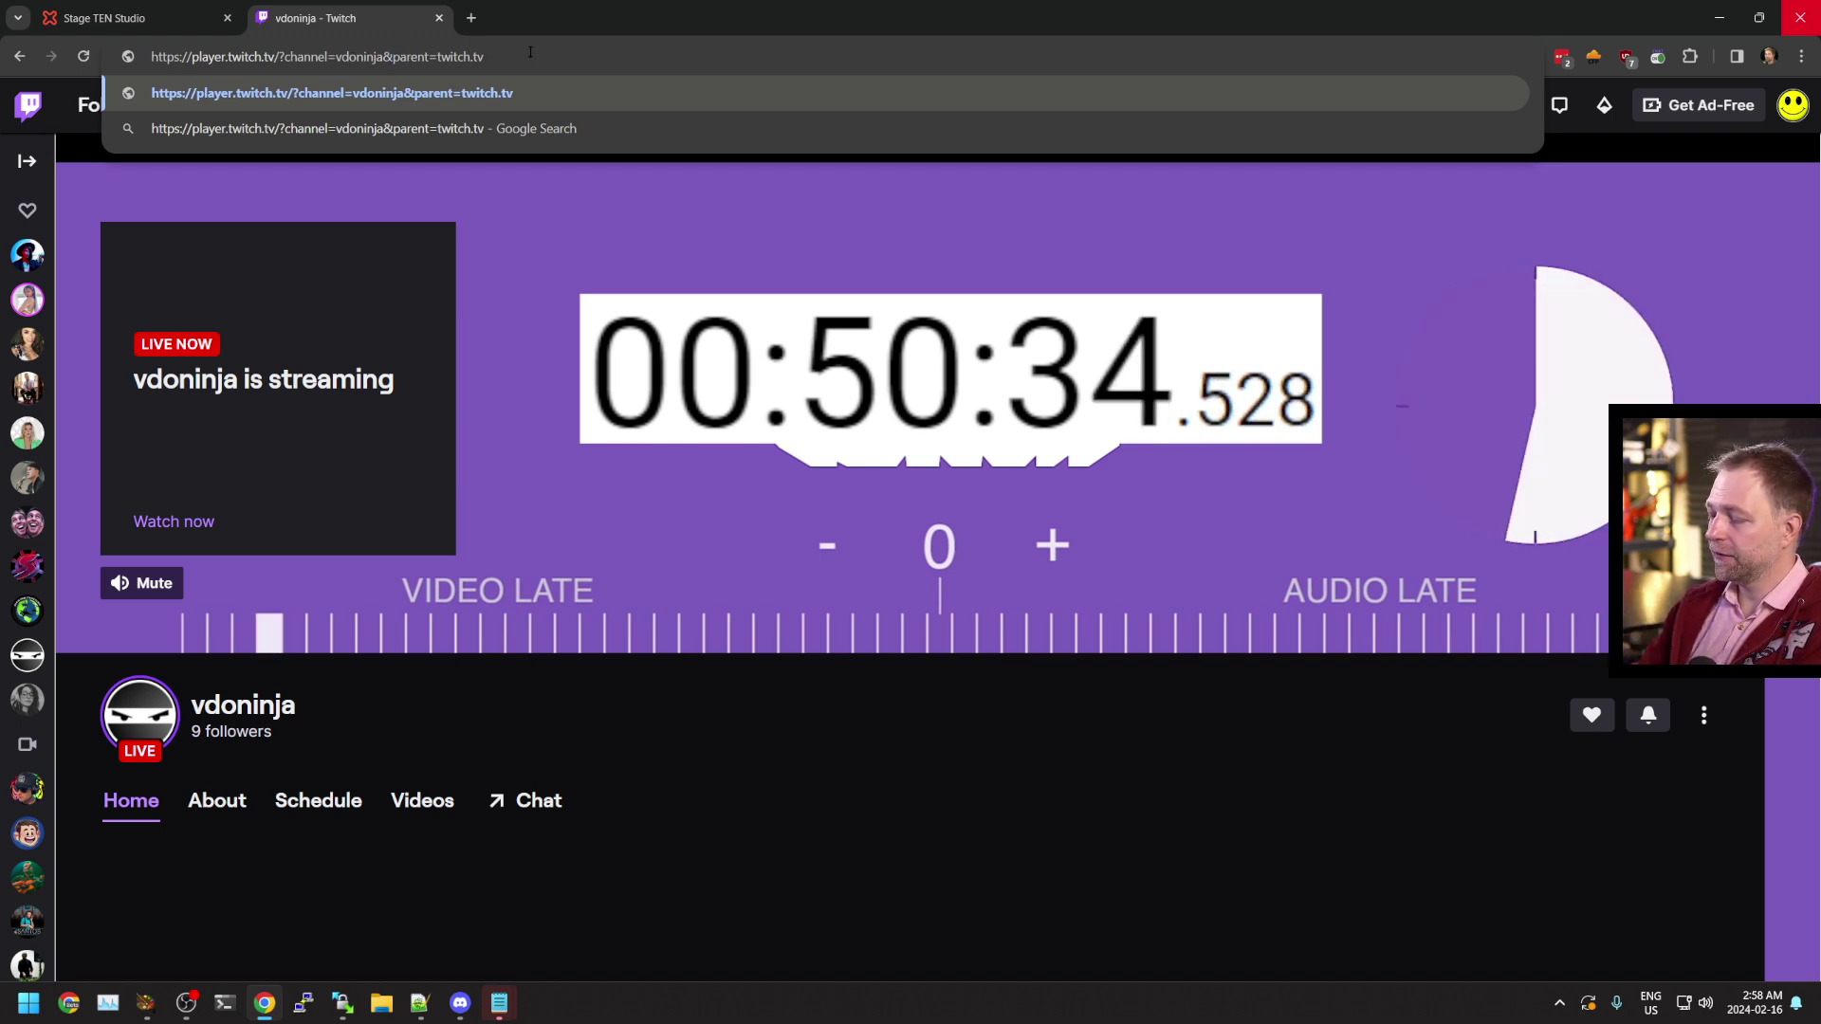
key(Return)
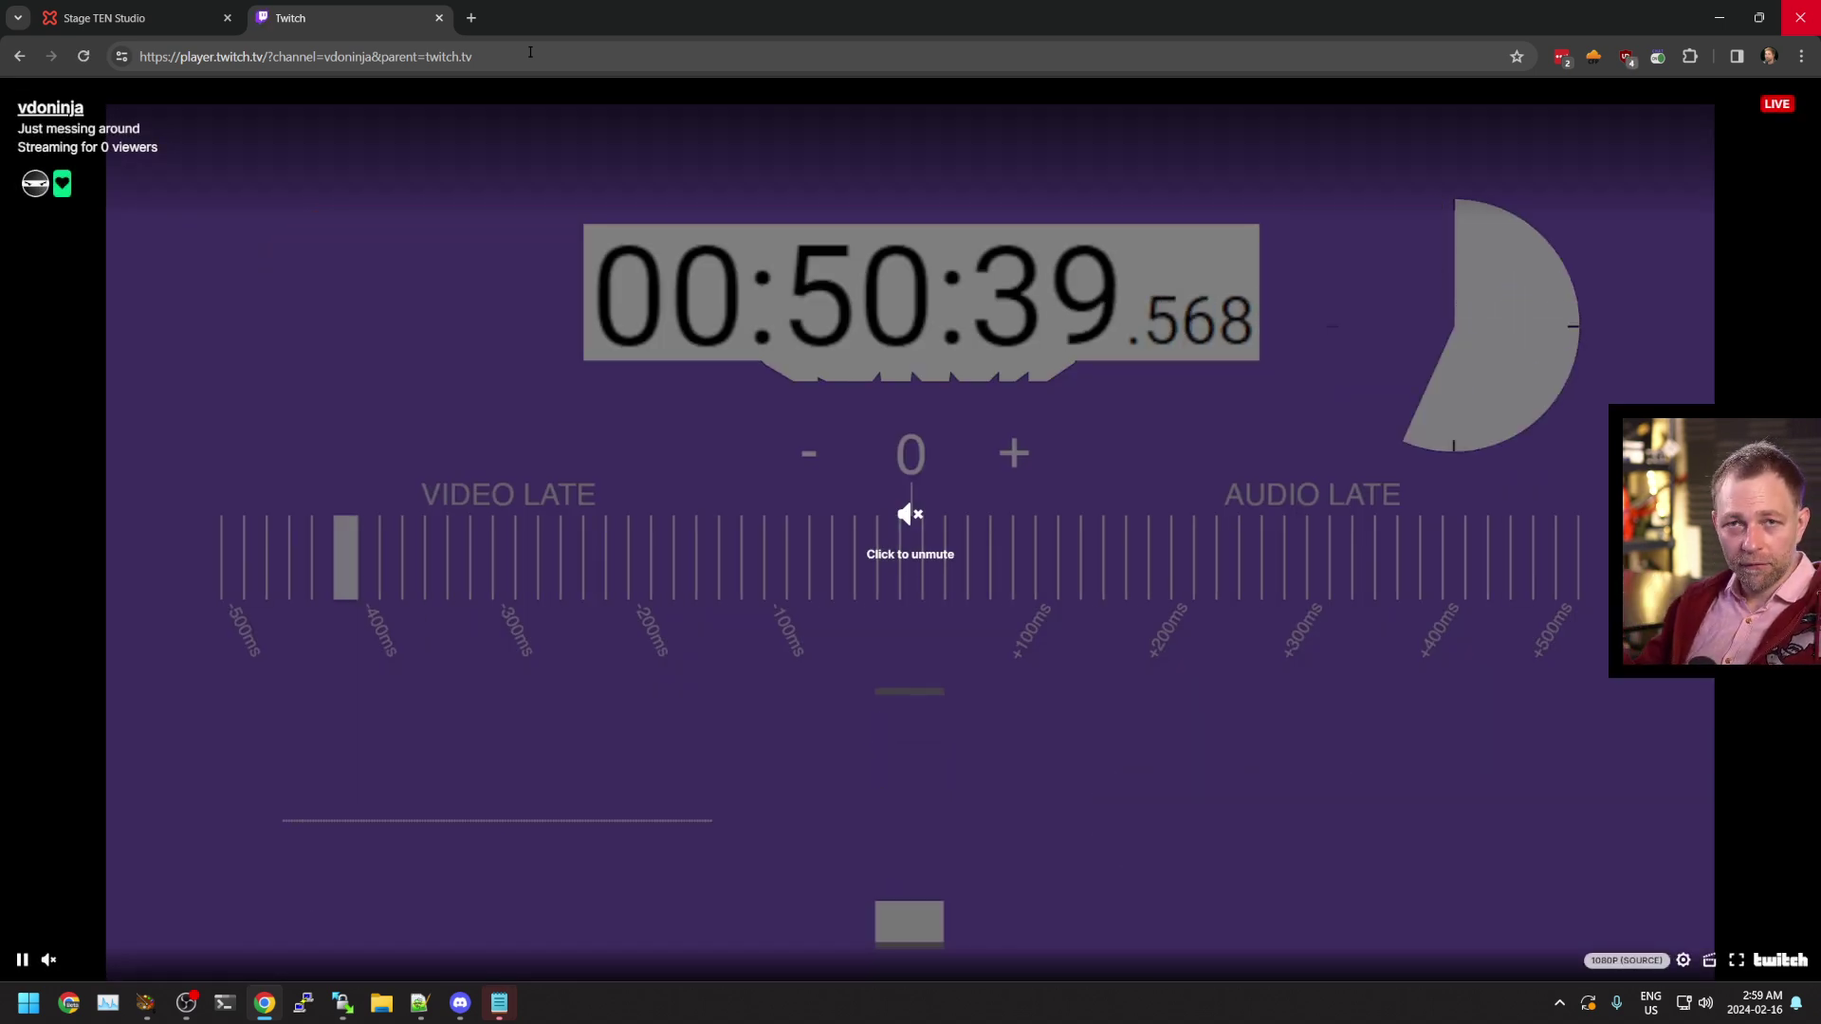
click(530, 52)
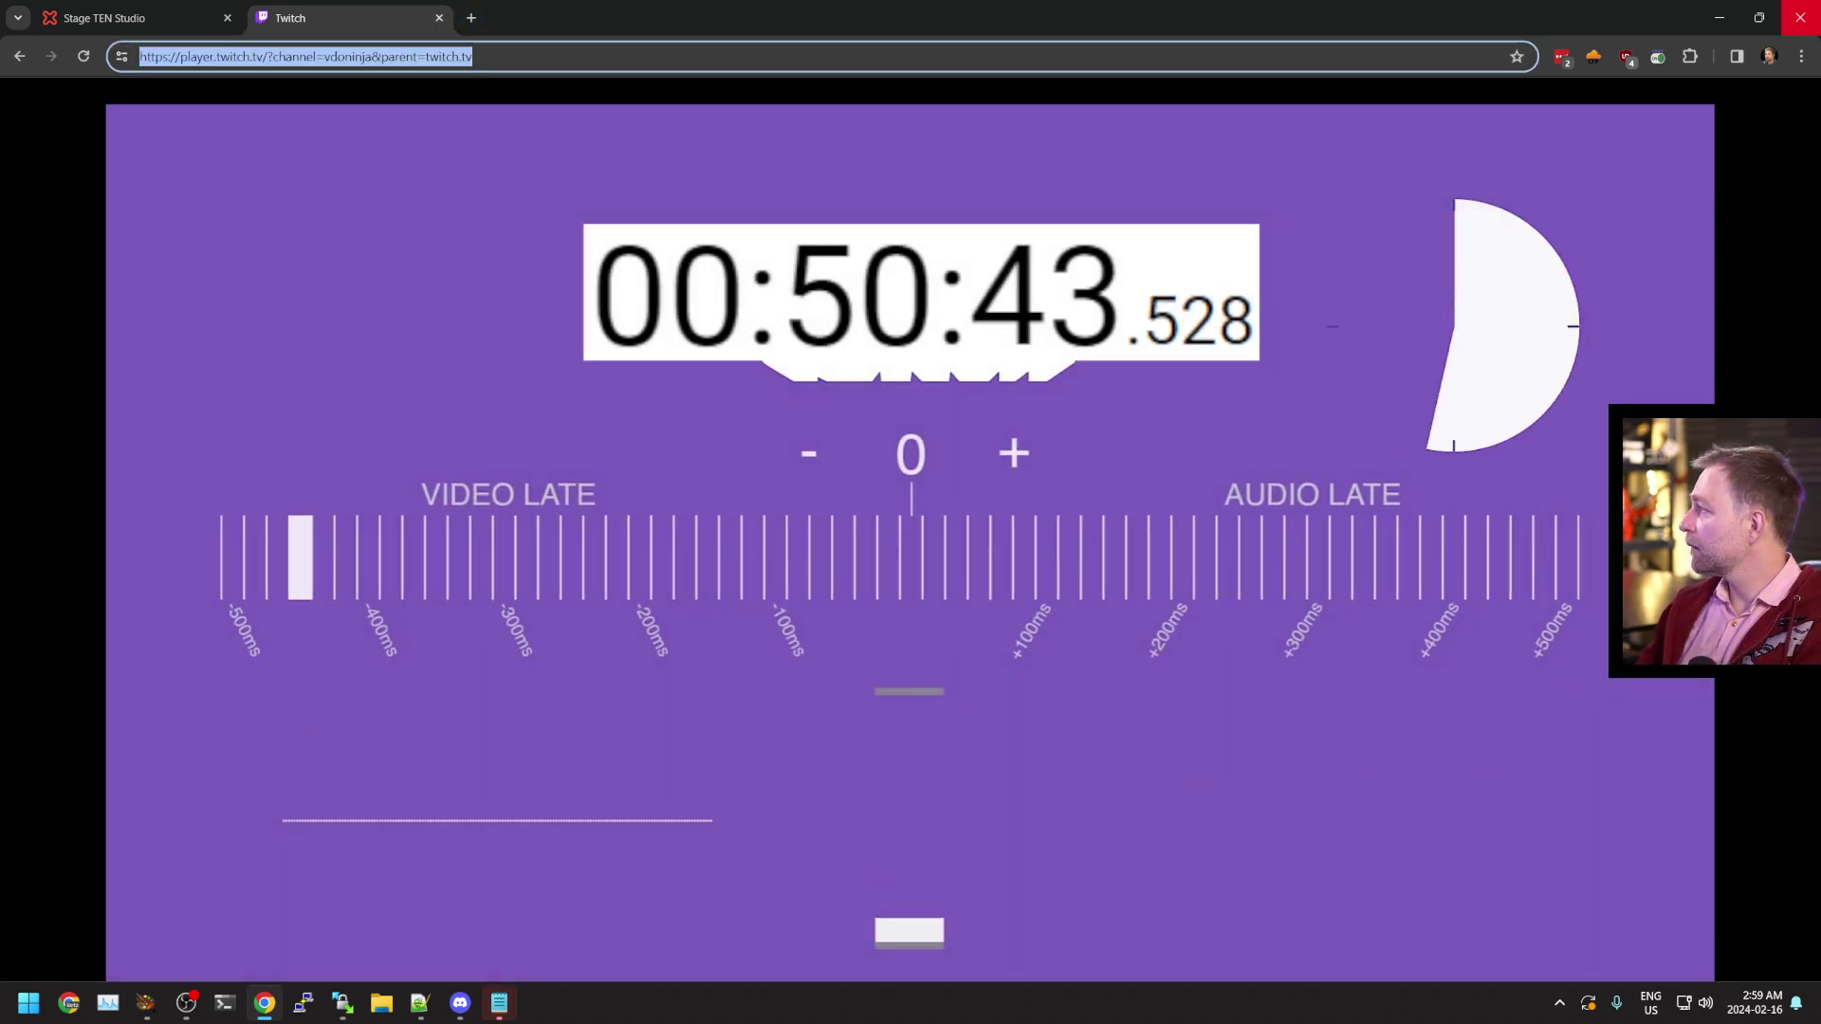
key(alt+Tab)
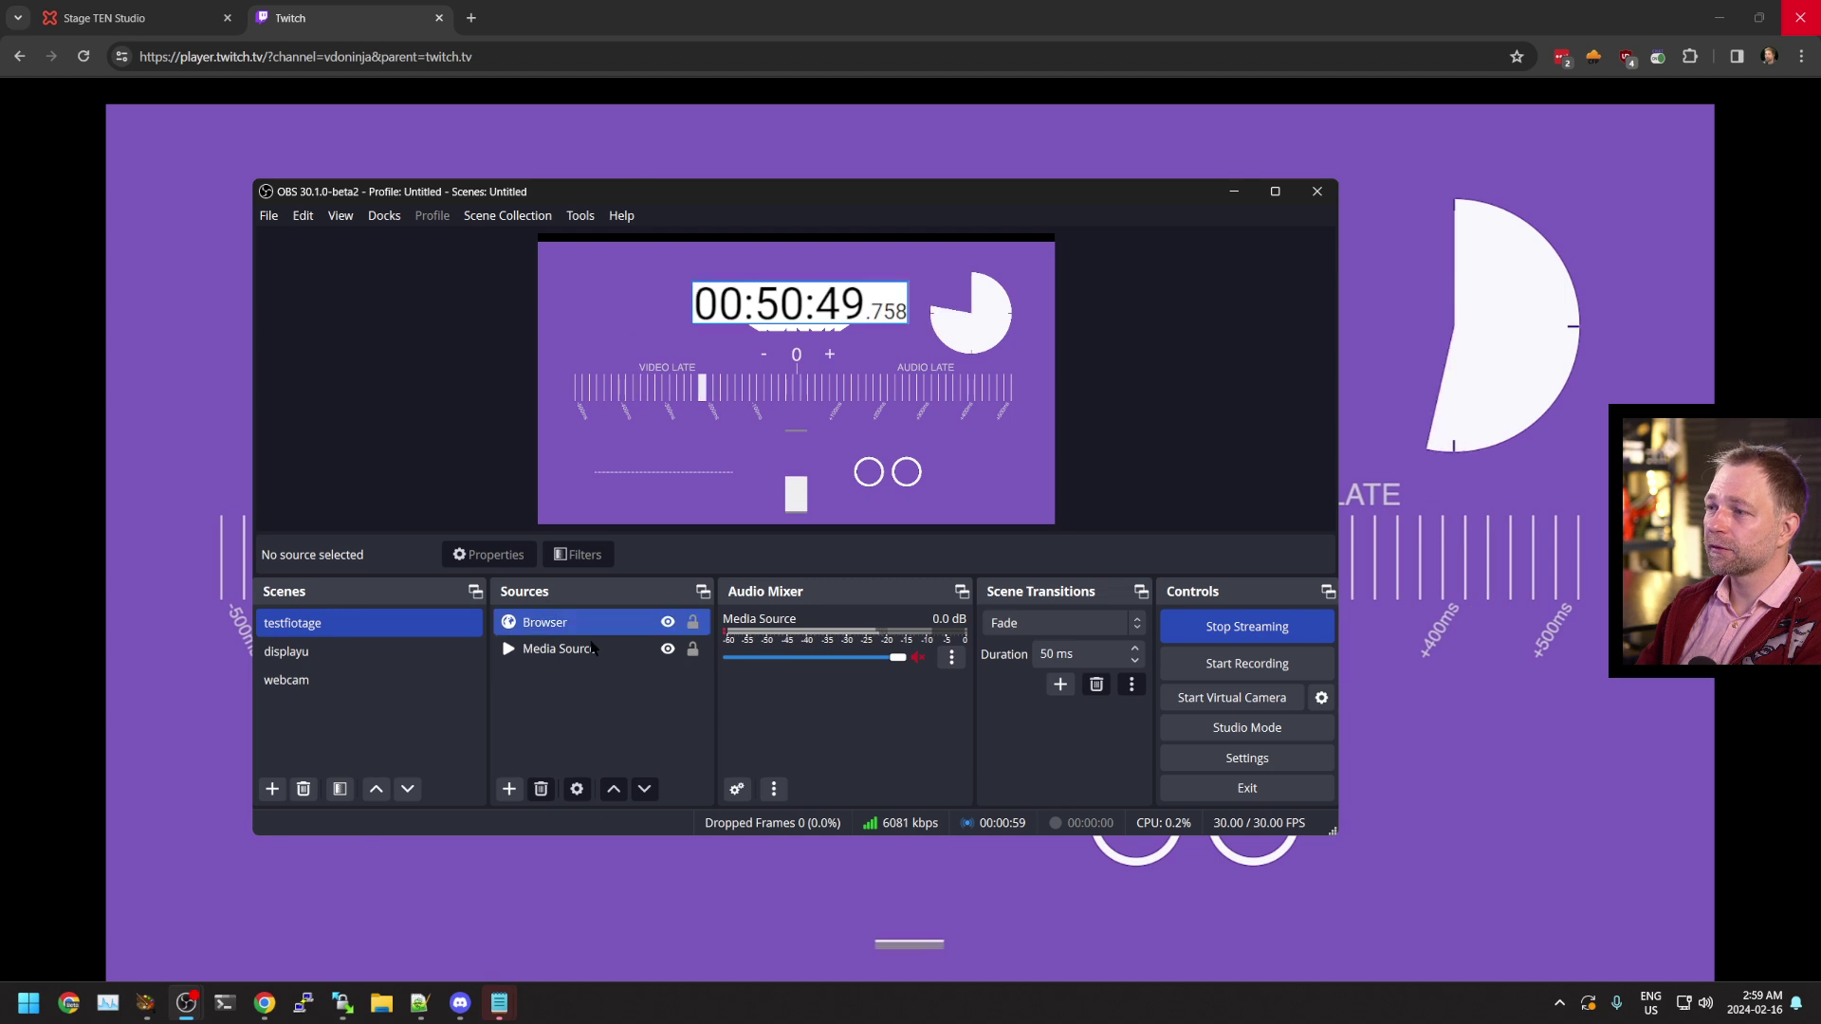
Add a new browser source named 'vdoninja on twitch'
click(509, 789)
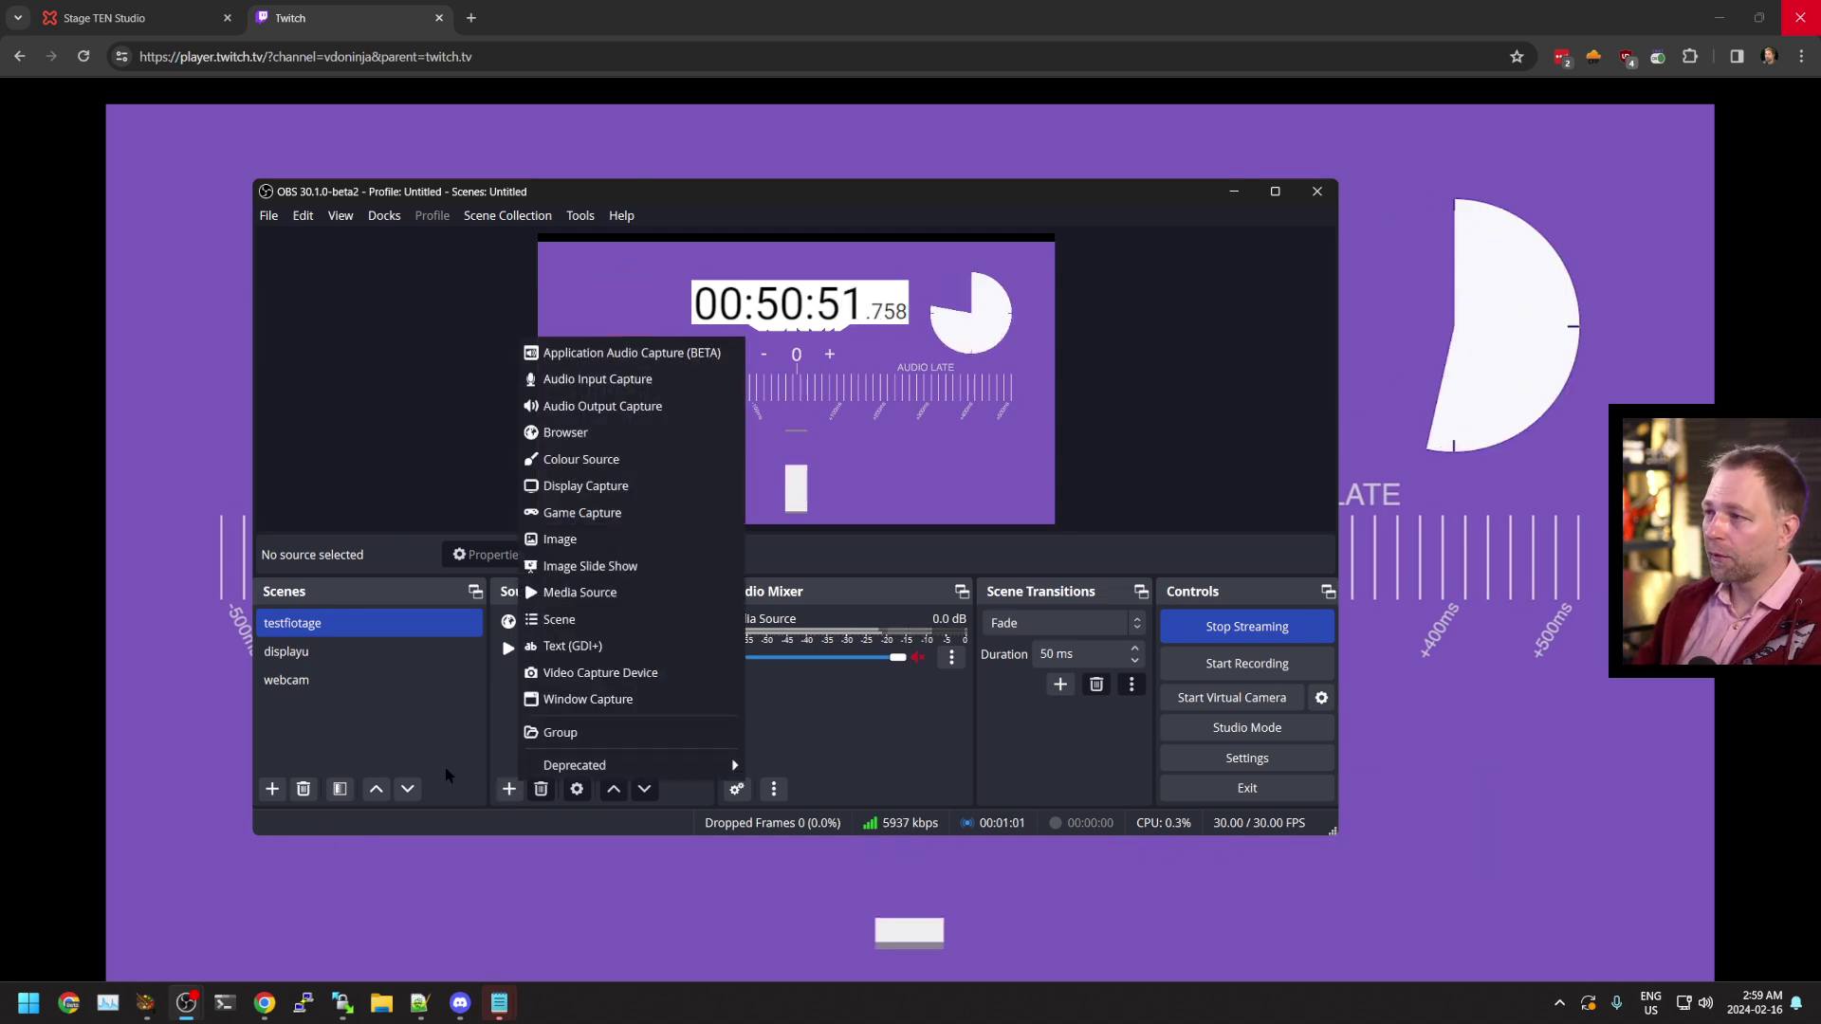
click(607, 432)
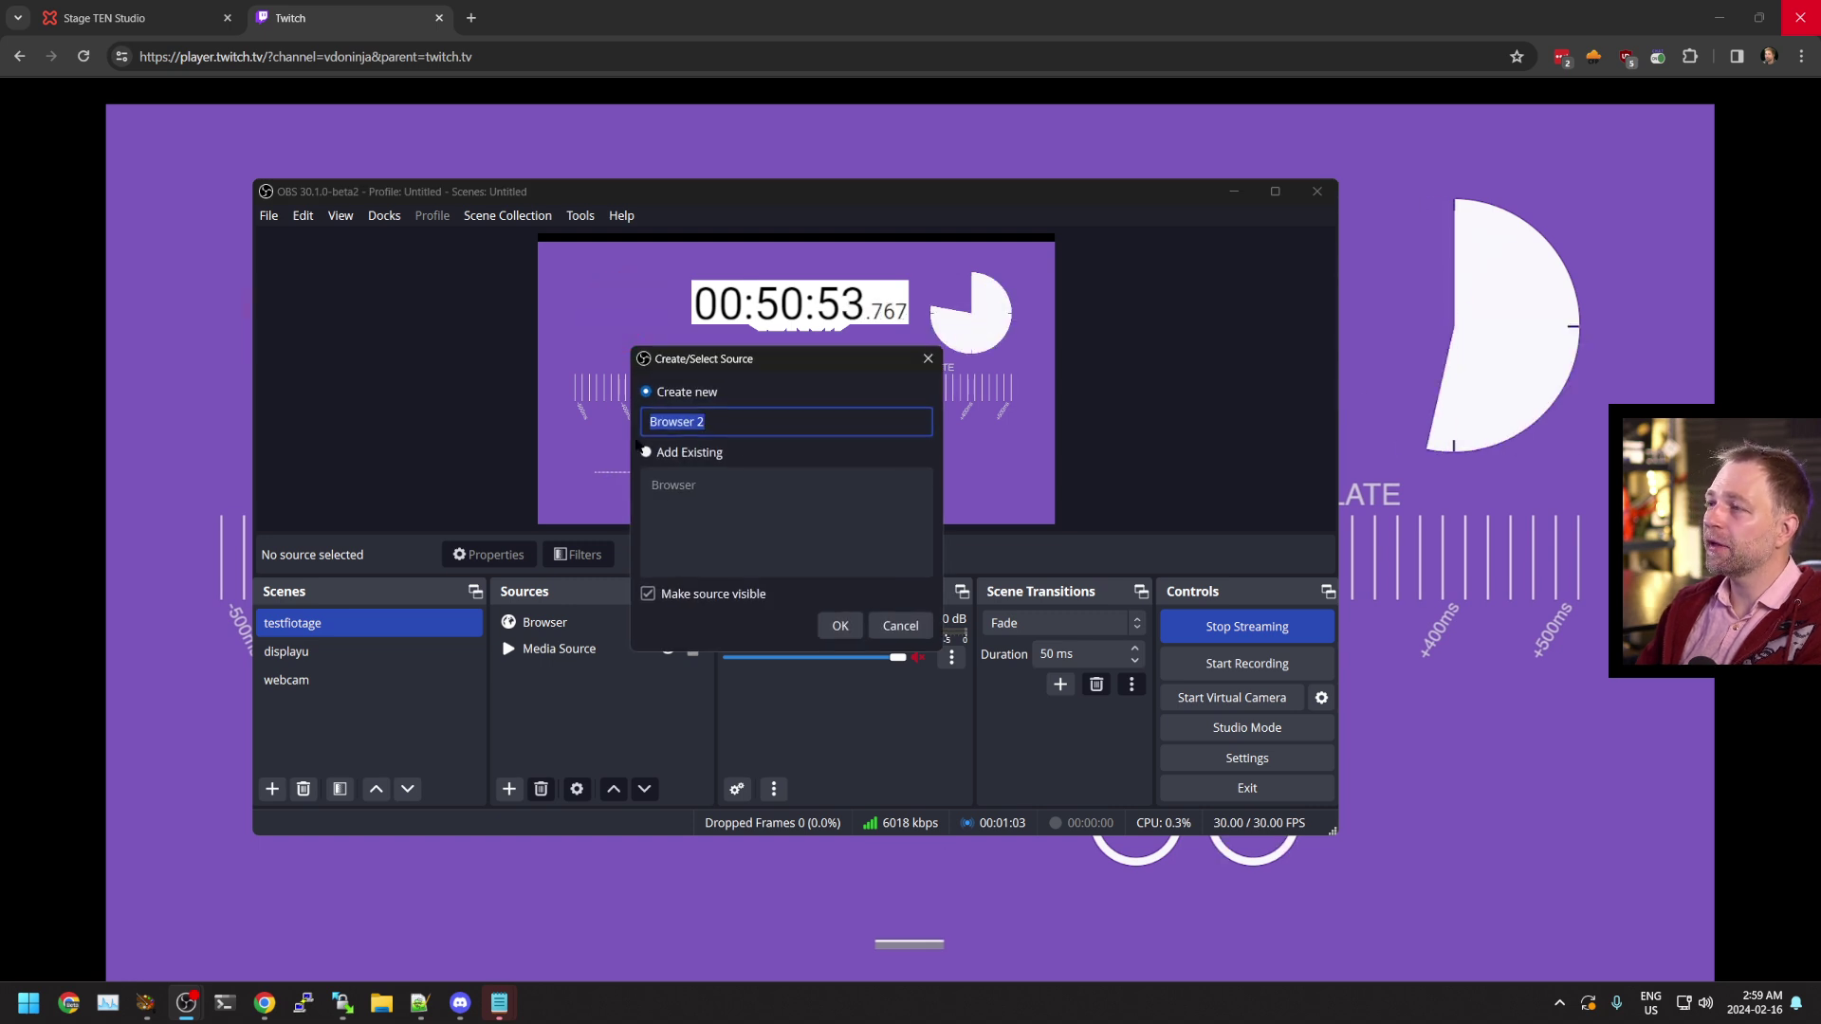
text(vdoninaj)
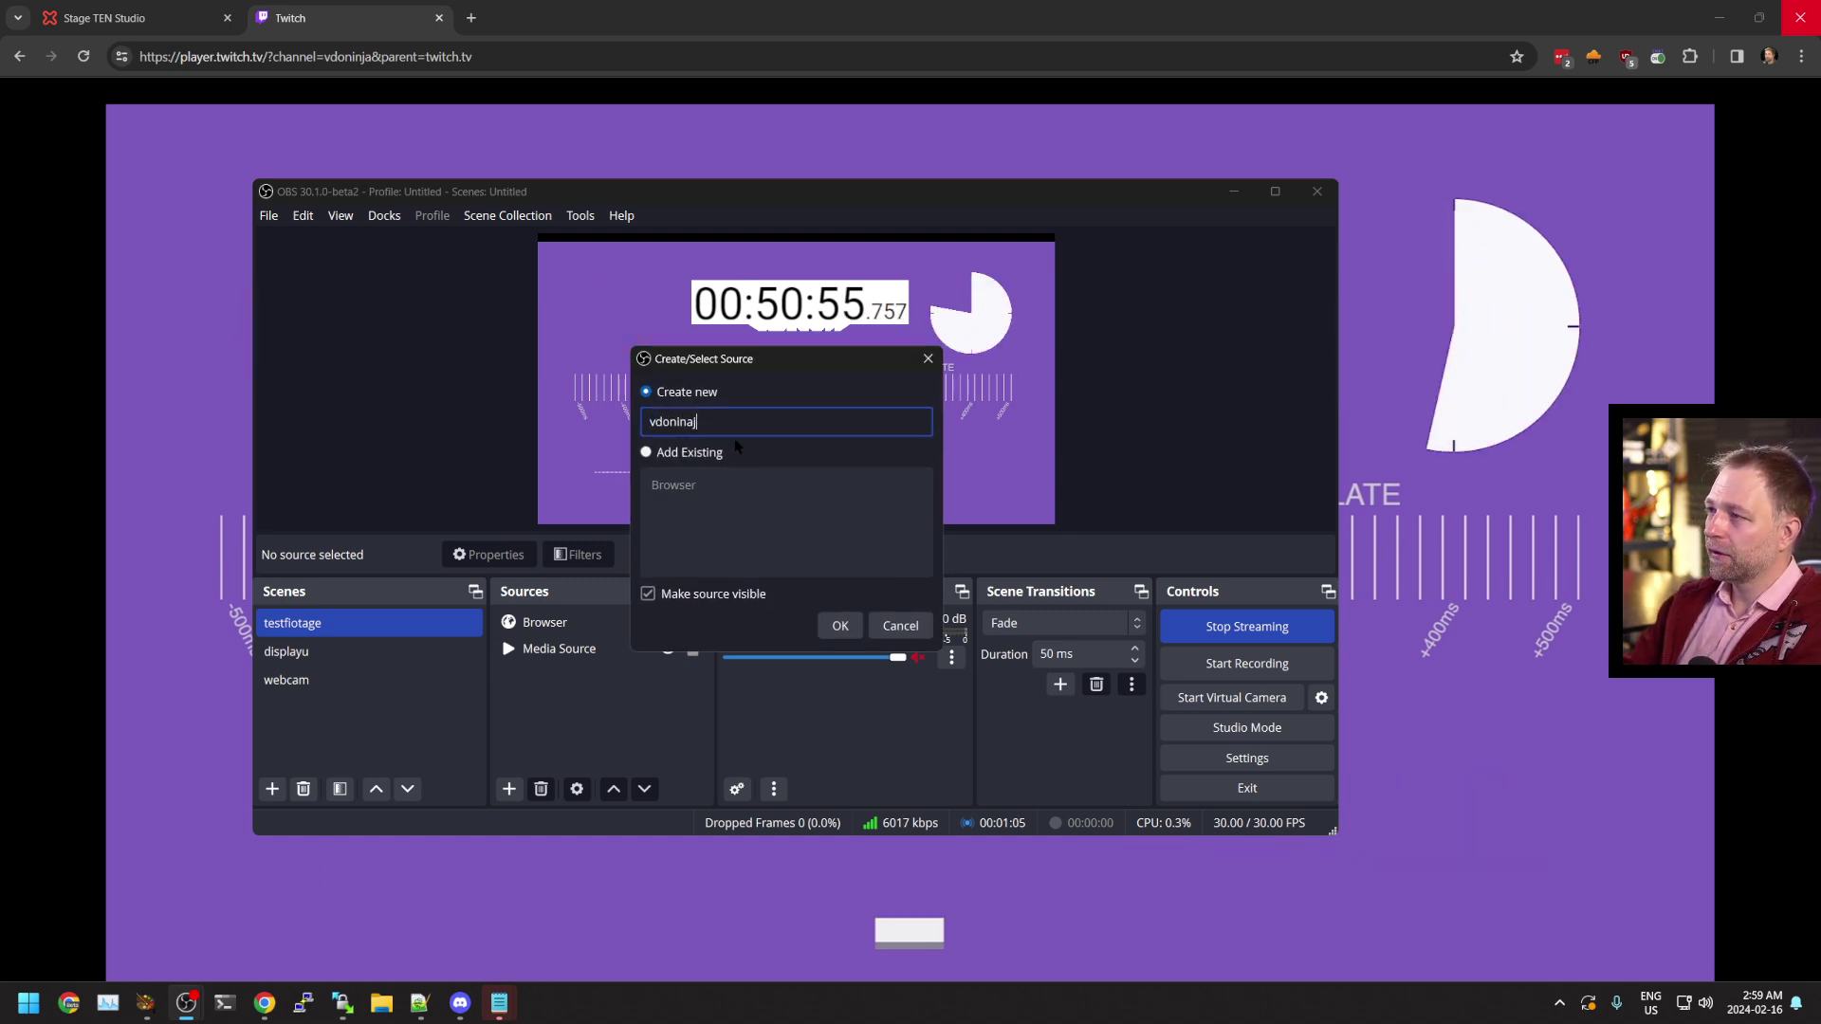
key(BackSpace)
key(BackSpace)
text(ja on twitch)
key(Return)
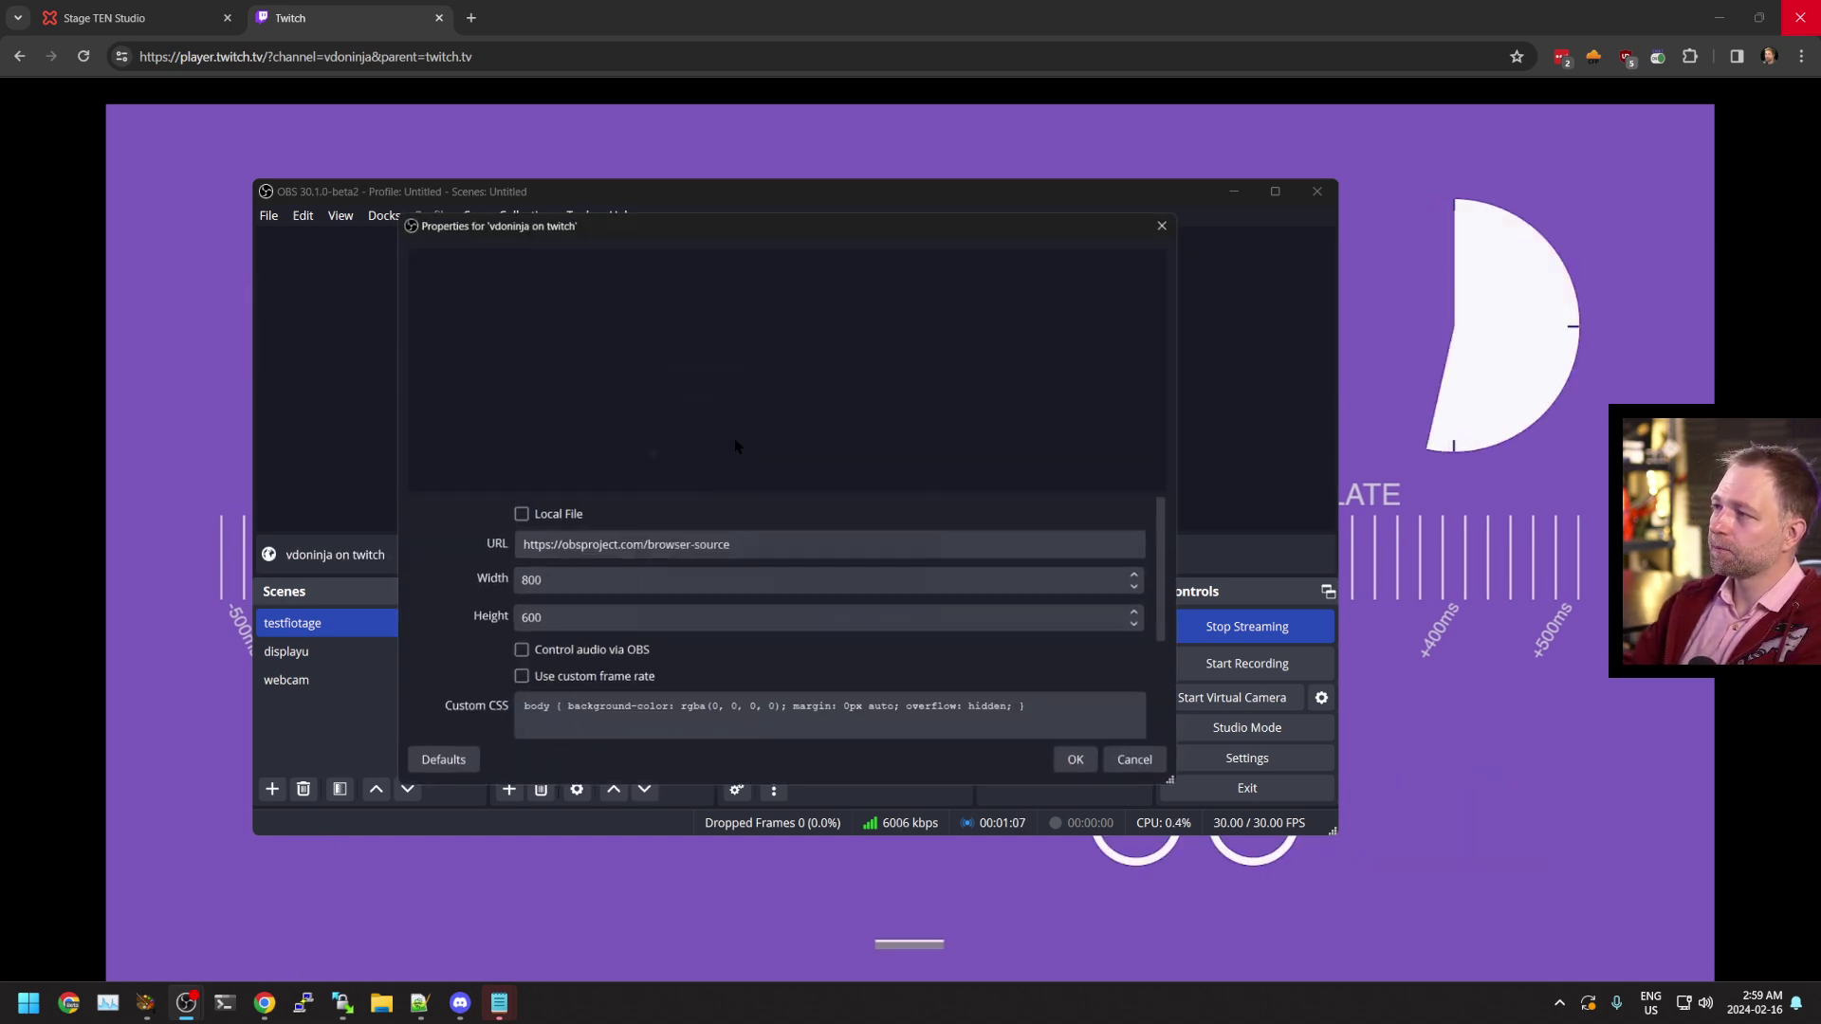
Set the source URL to the Twitch player address, size 1920×1080, with OBS-controlled audio
triple_click(661, 545)
text(https://player.twitch.tv/?channel=vdoninja&parent=twitch.tv)
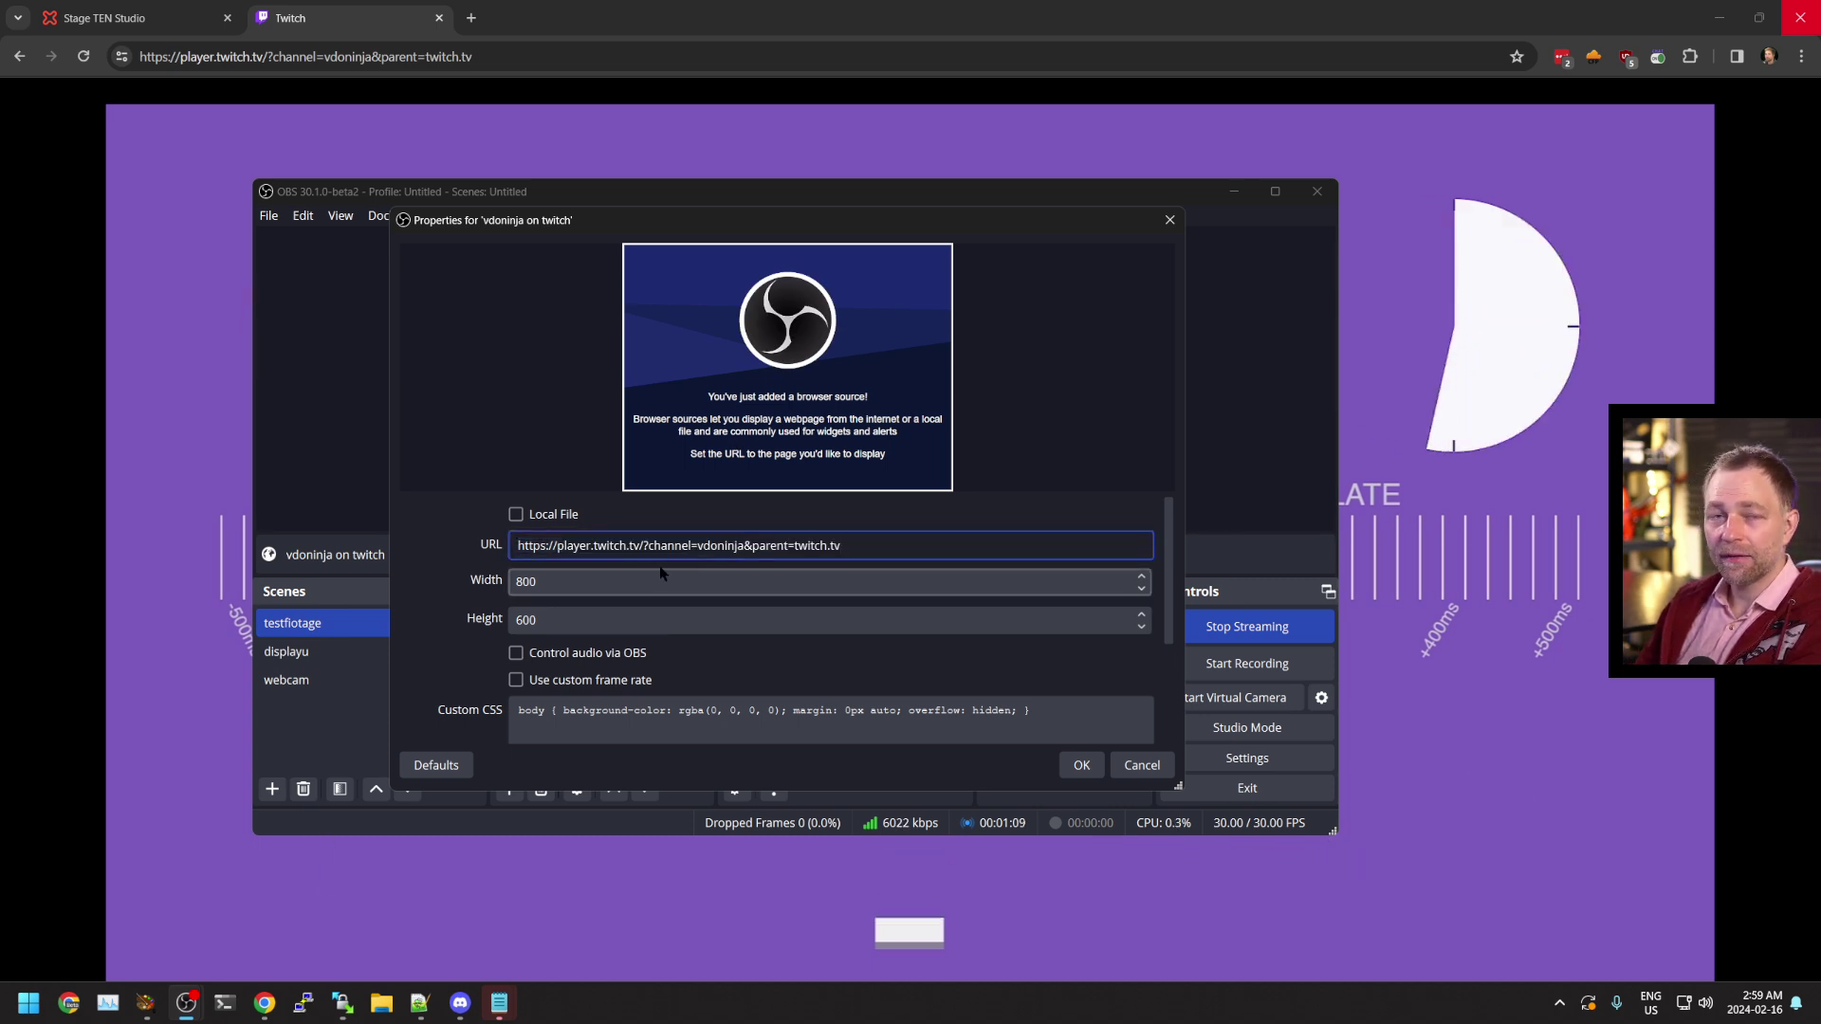
click(663, 578)
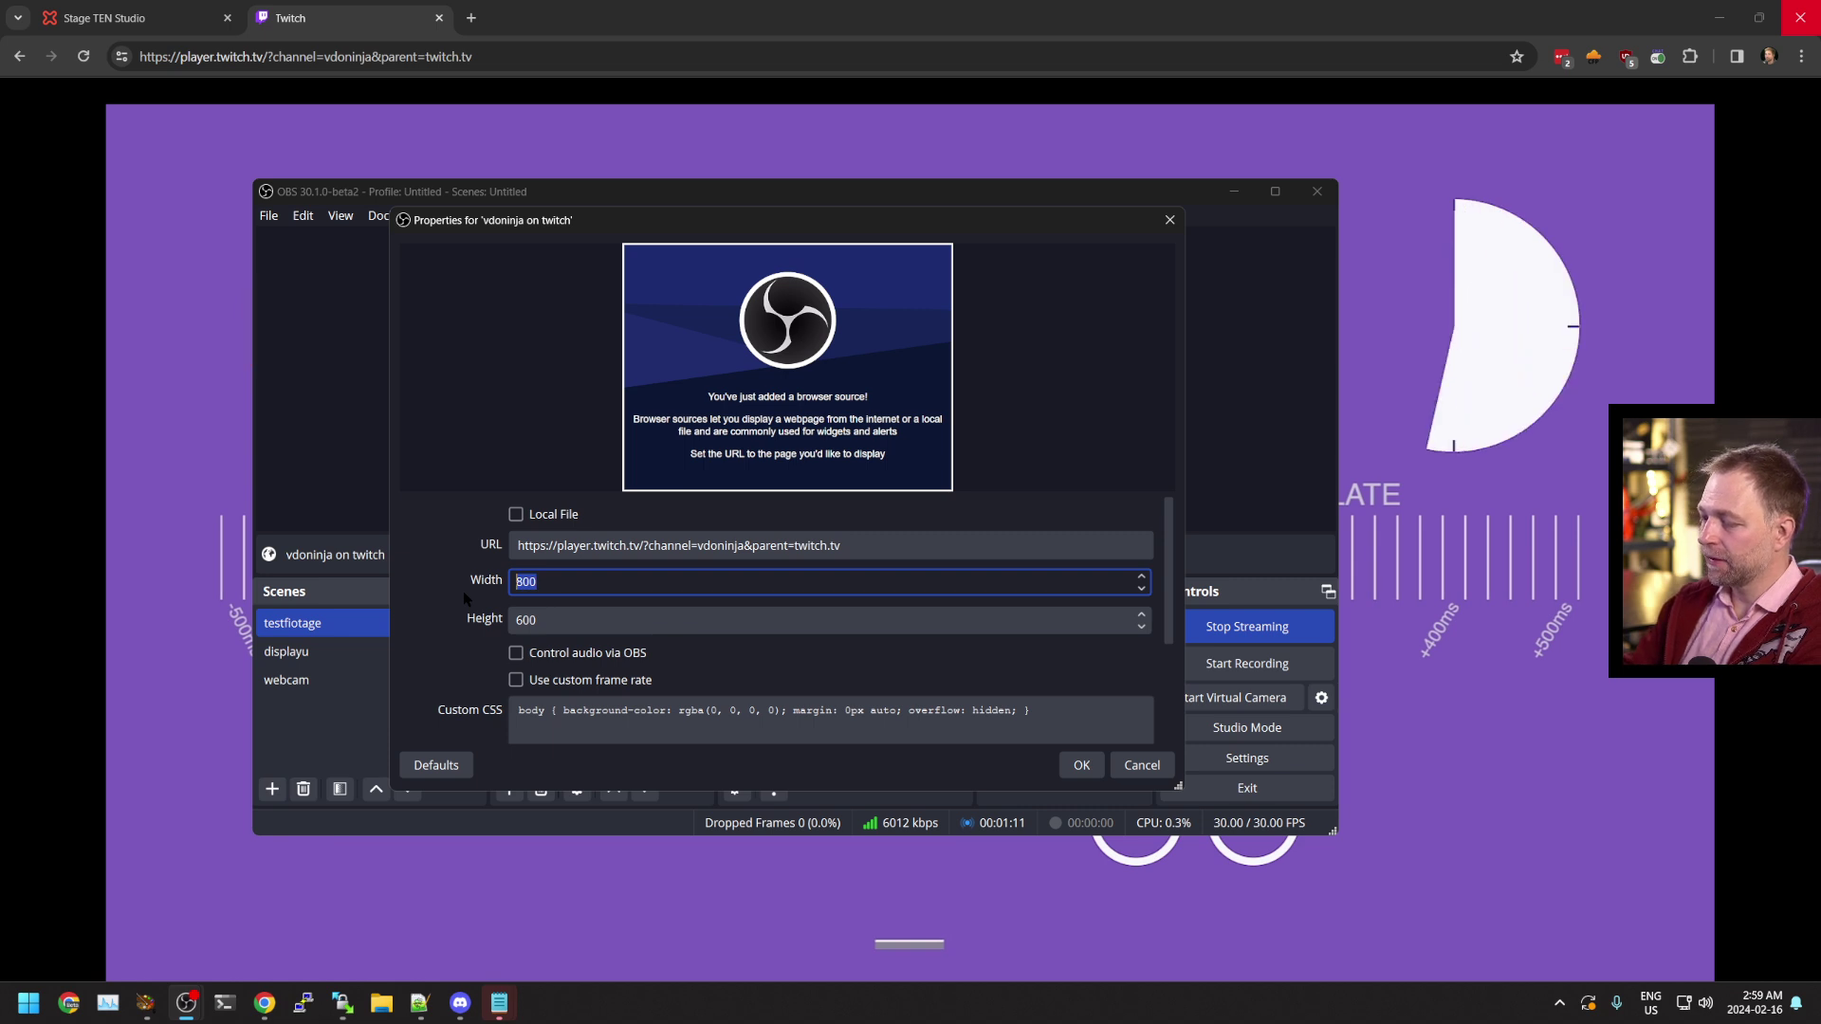
text(1920)
key(BackSpace)
key(BackSpace)
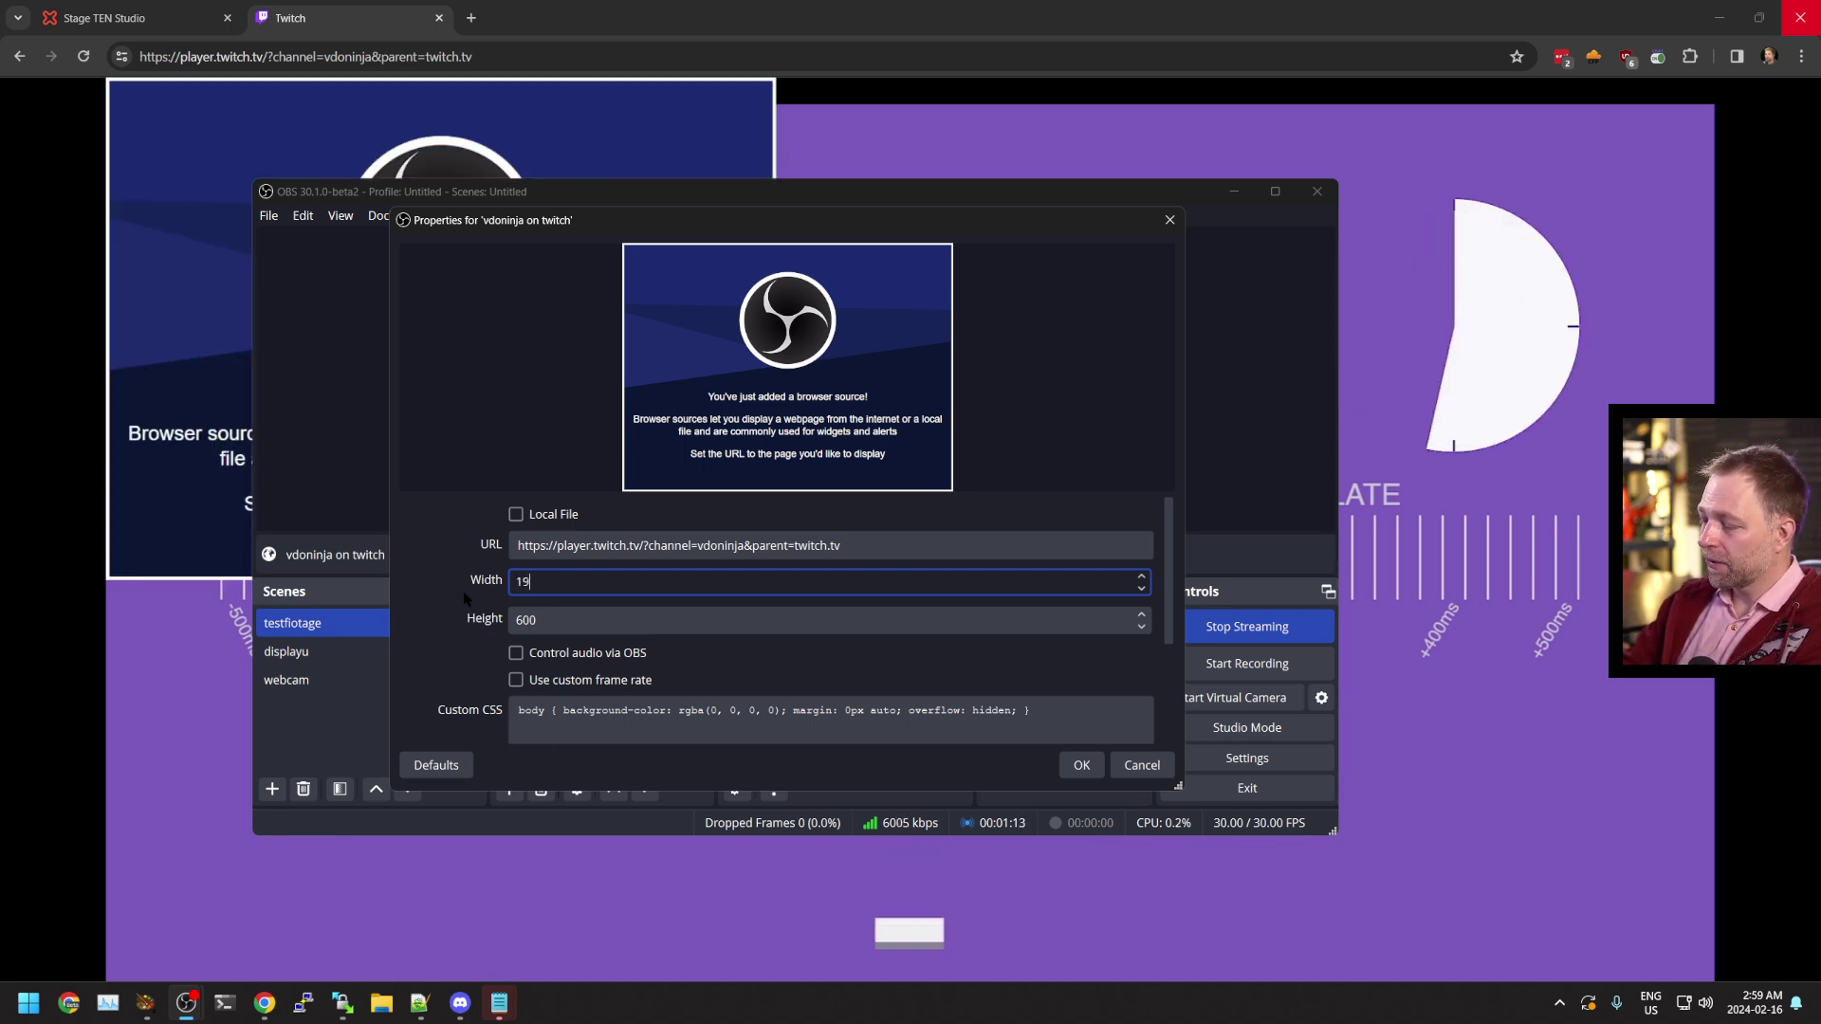
text(20)
key(Tab)
text(1080)
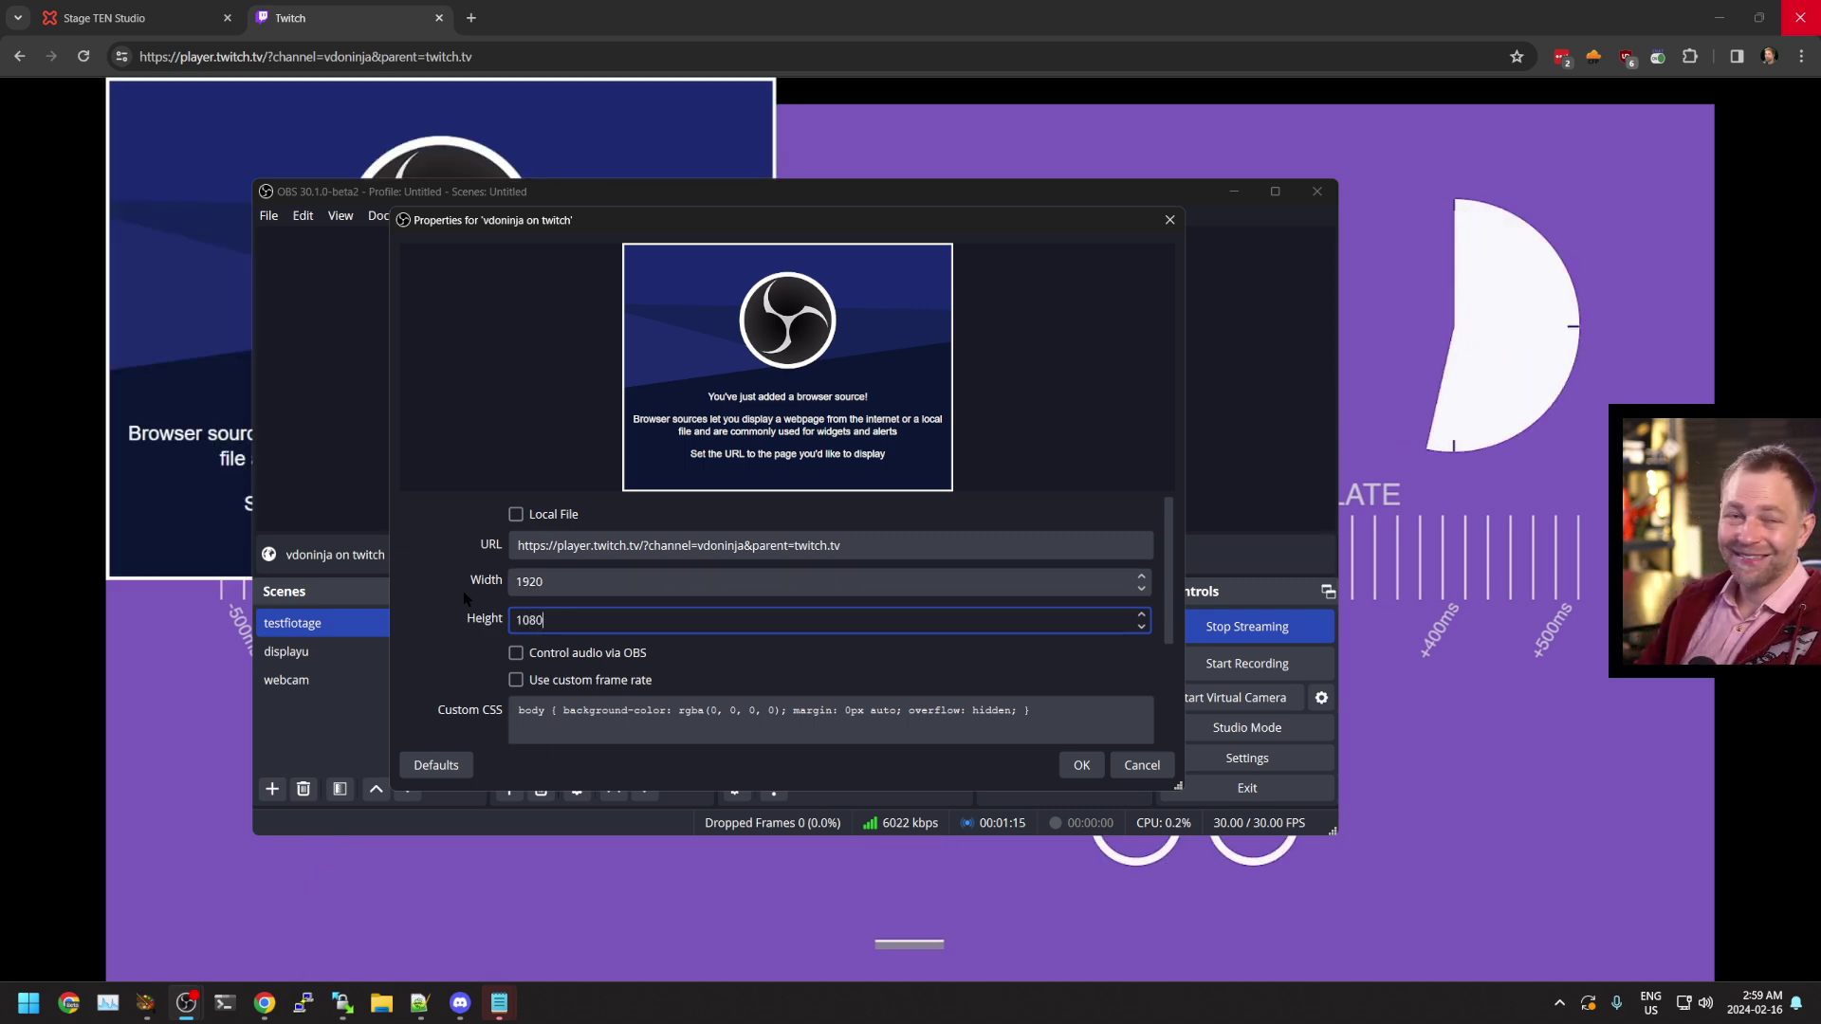
click(517, 654)
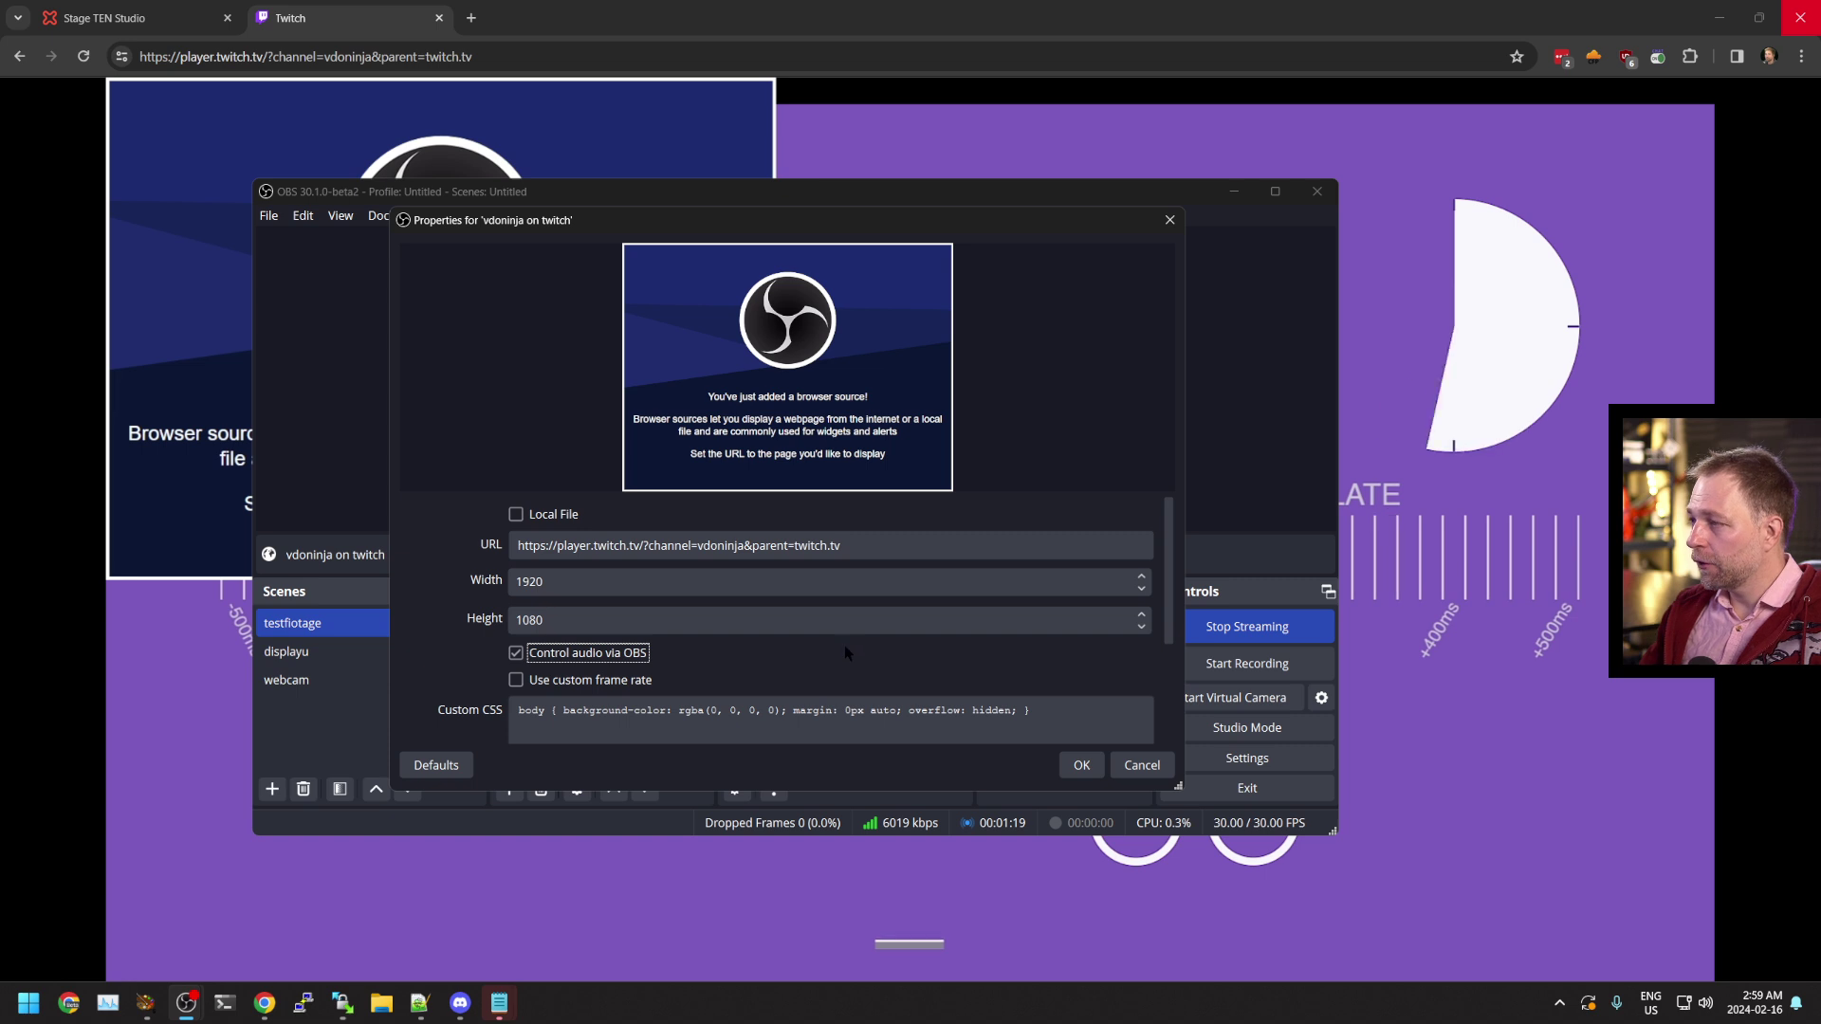
Confirm the browser source and drag it to the centre of the preview over the clock
click(1082, 765)
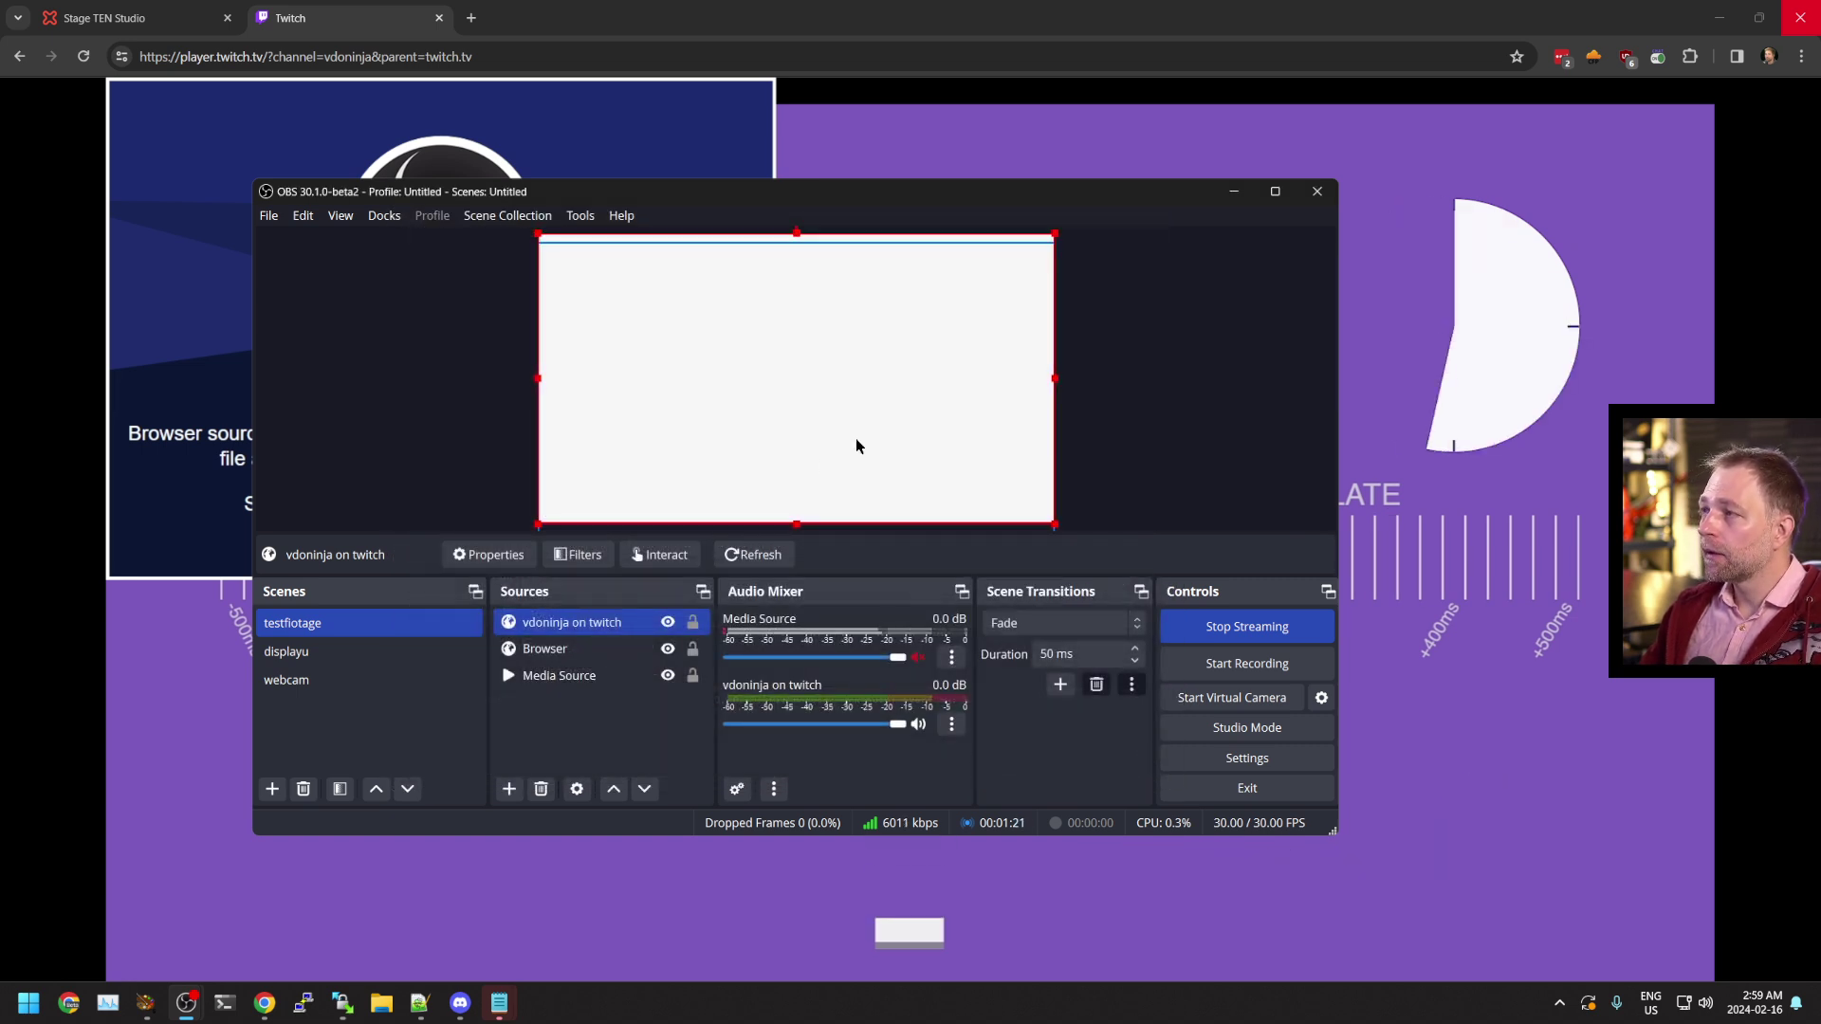
drag(796, 380, 865, 443)
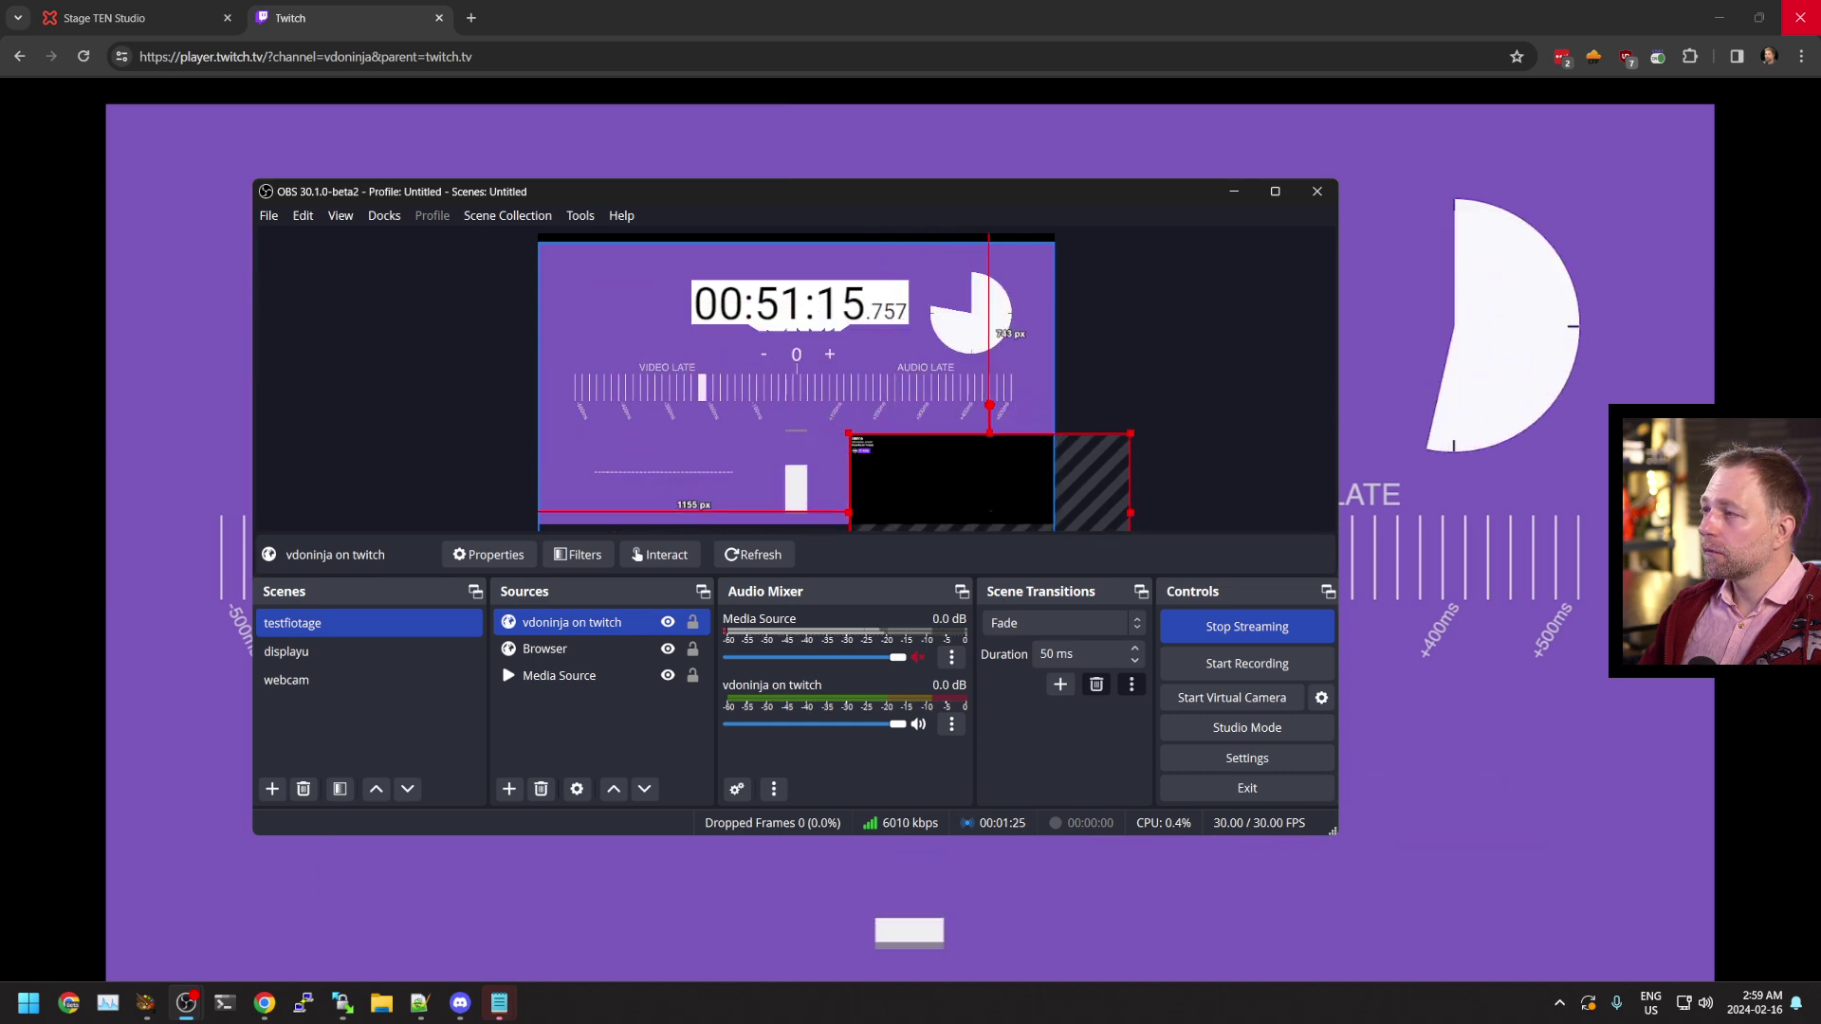
drag(938, 516, 731, 421)
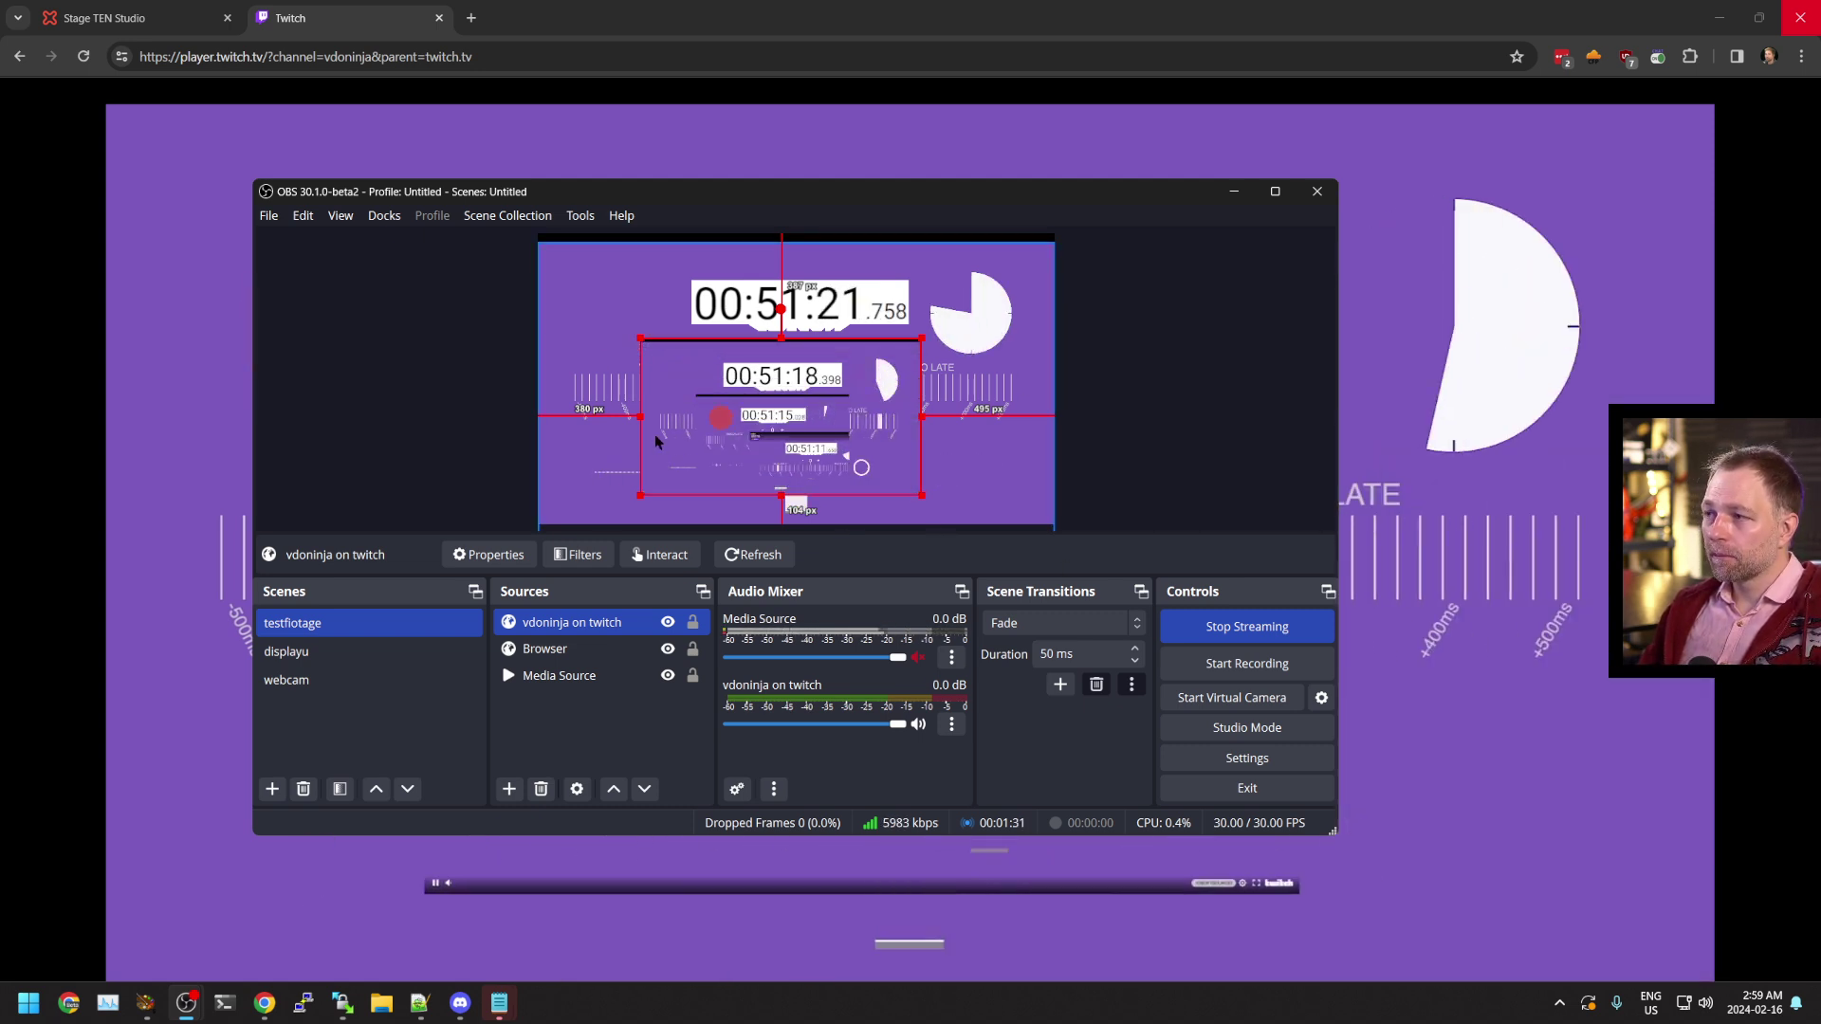
drag(655, 441, 645, 452)
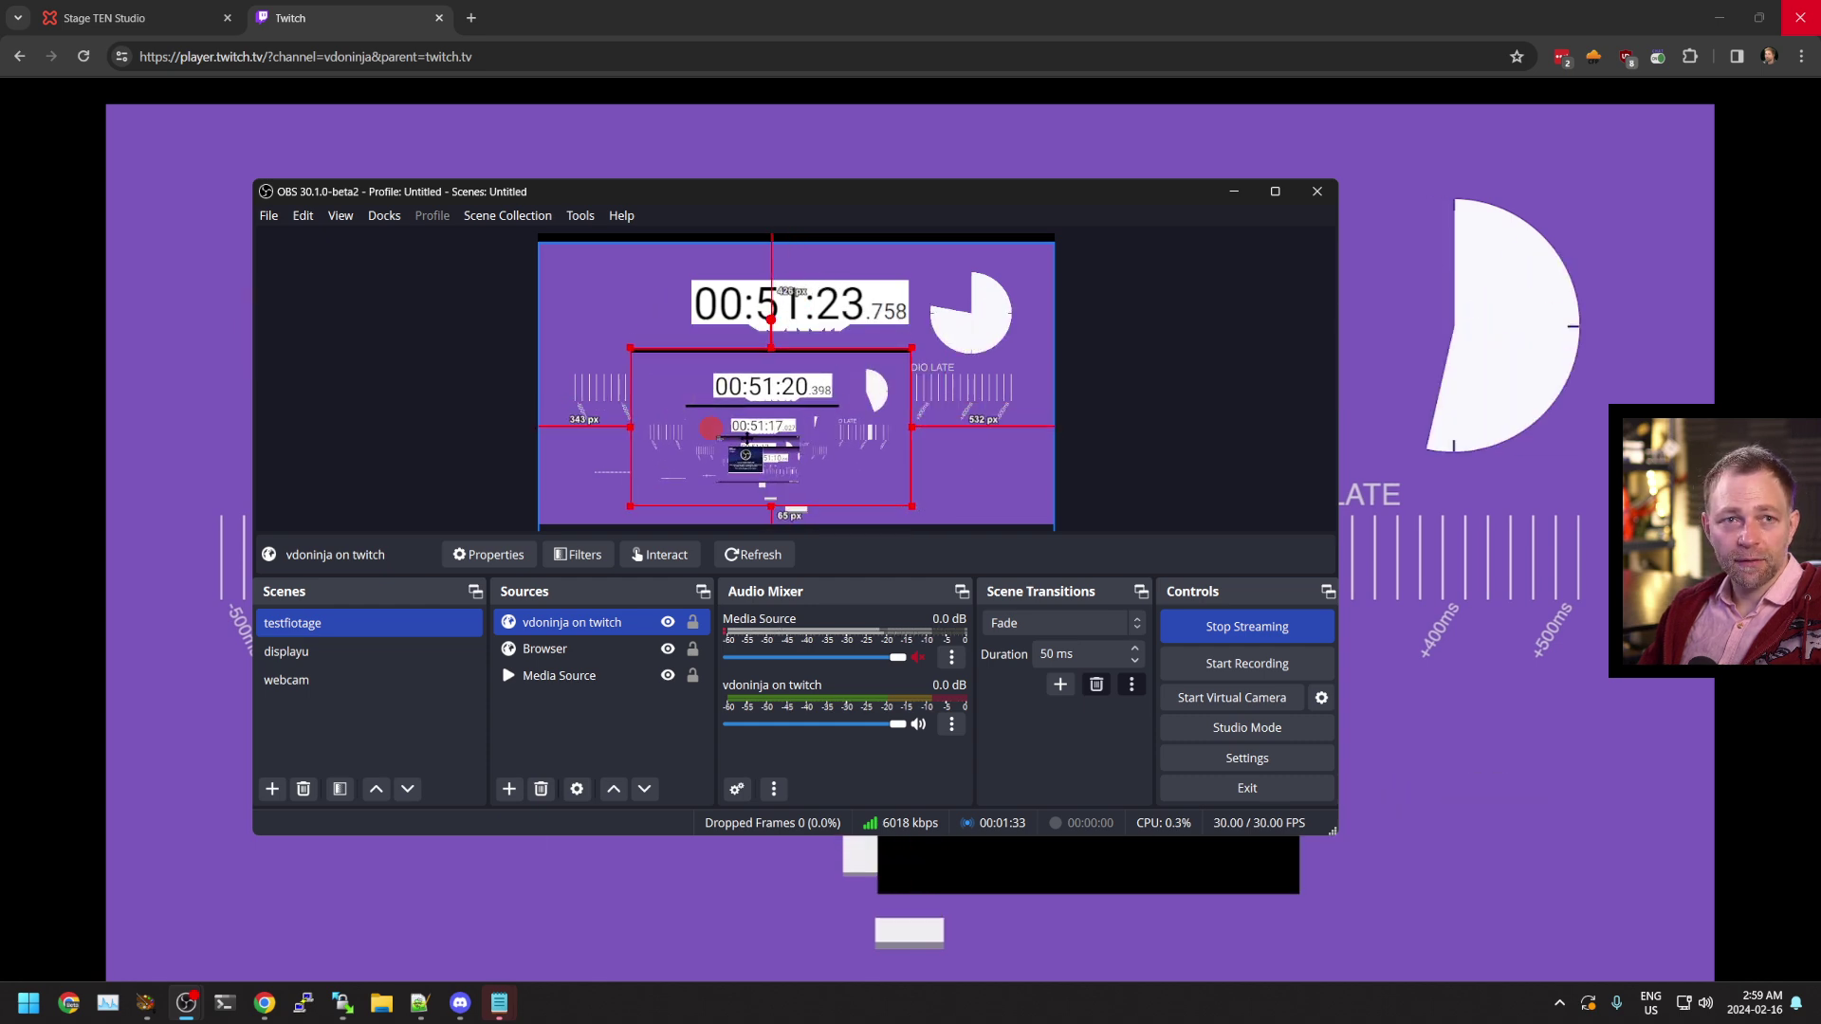
With OBS full screen, move the 'vdoninja on twitch' source left and down to reveal the AUDIO LATE gauge
key(alt+Tab)
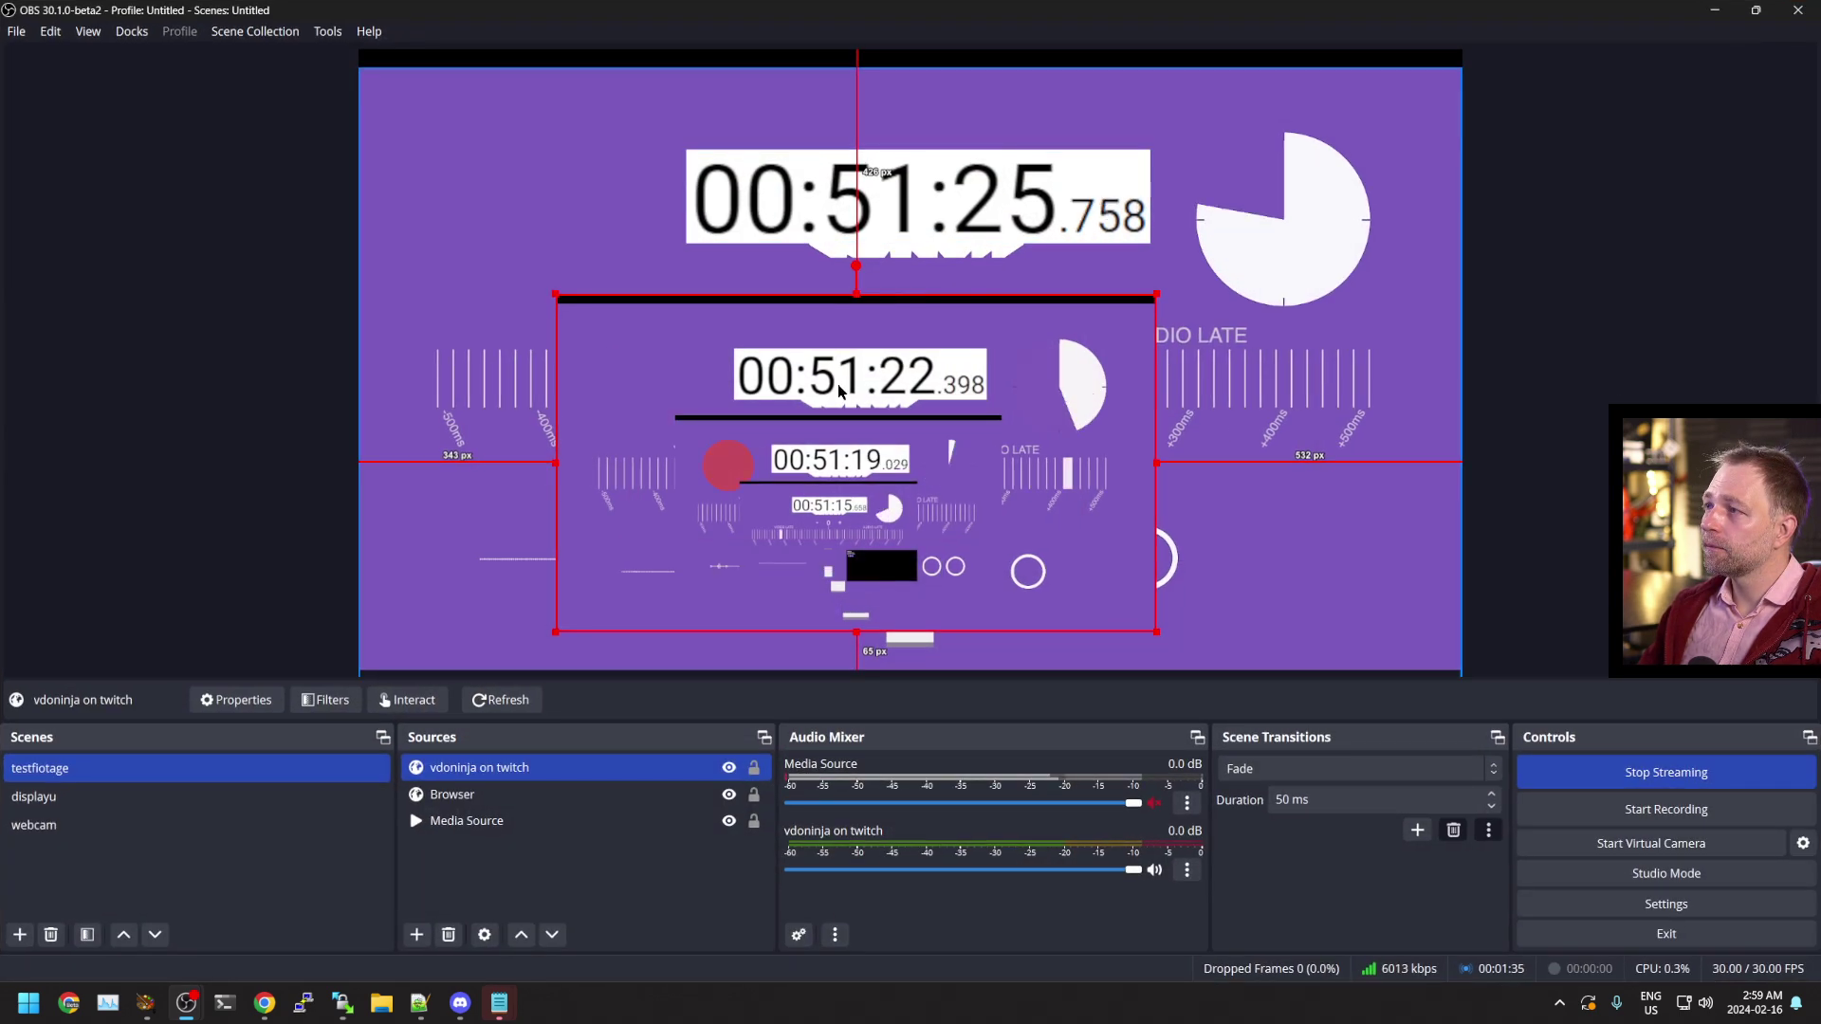
drag(840, 391, 877, 396)
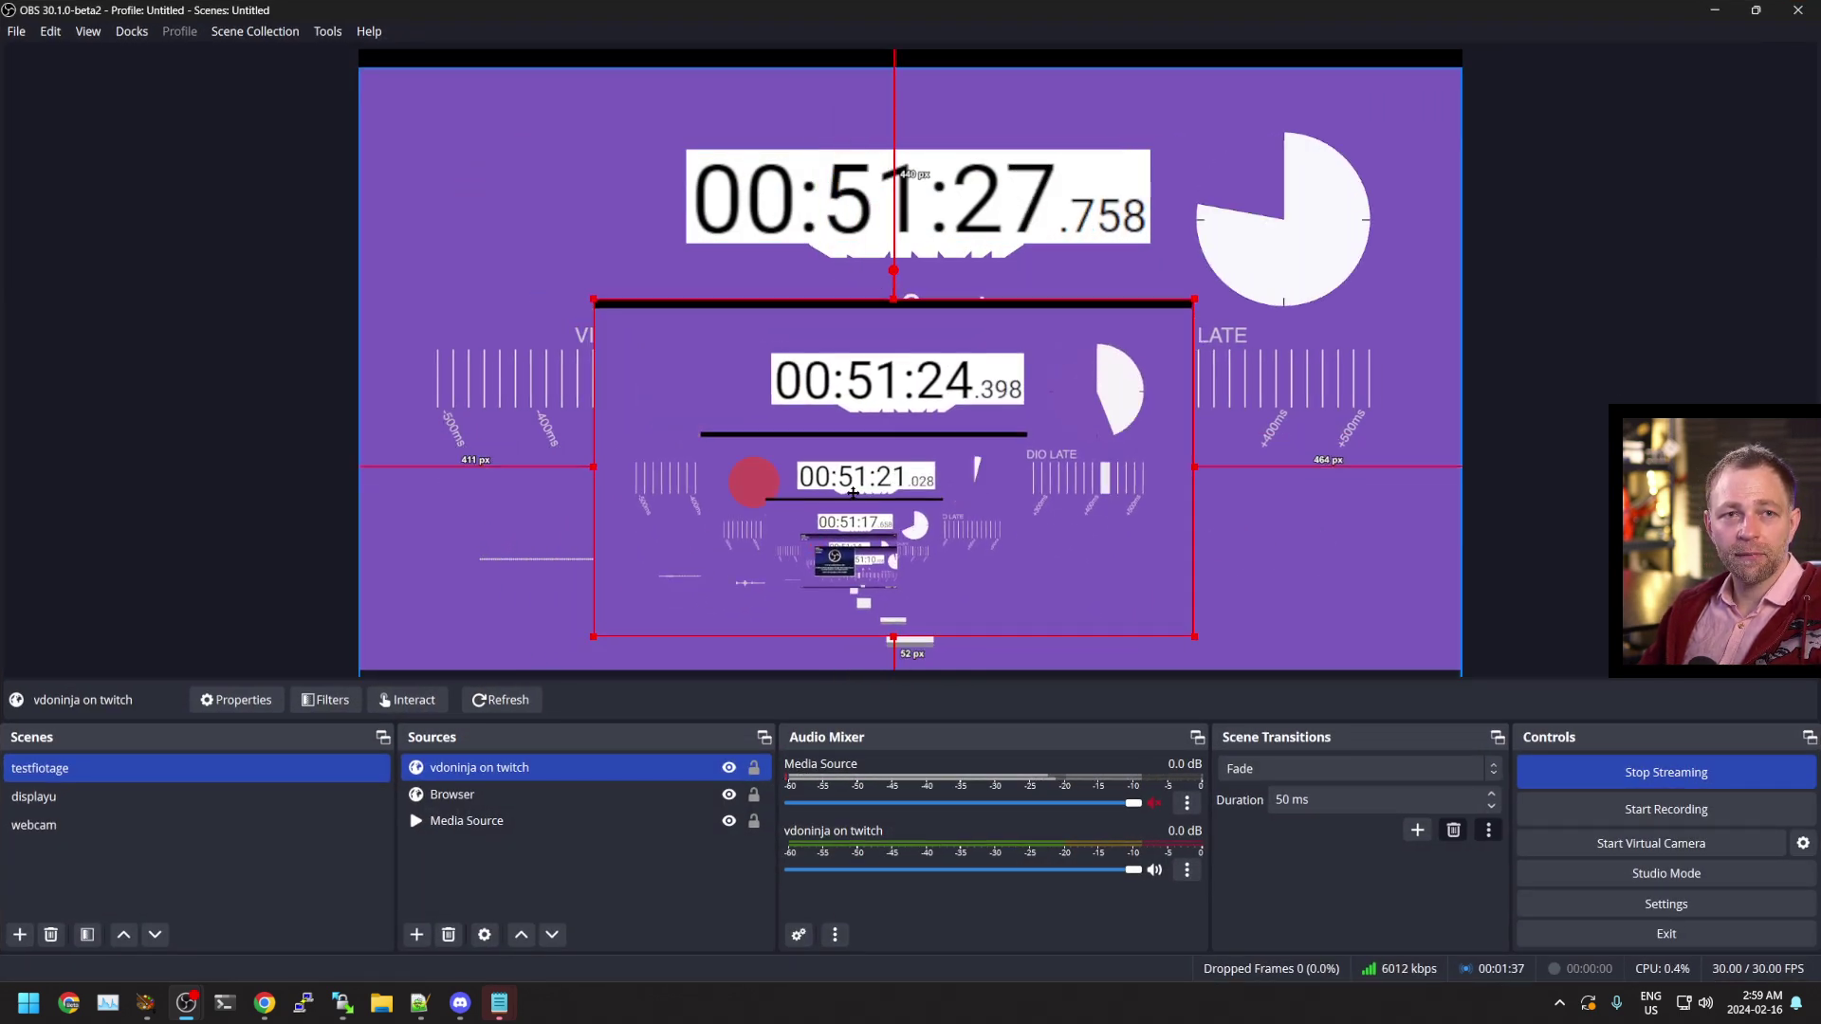
drag(853, 492, 889, 439)
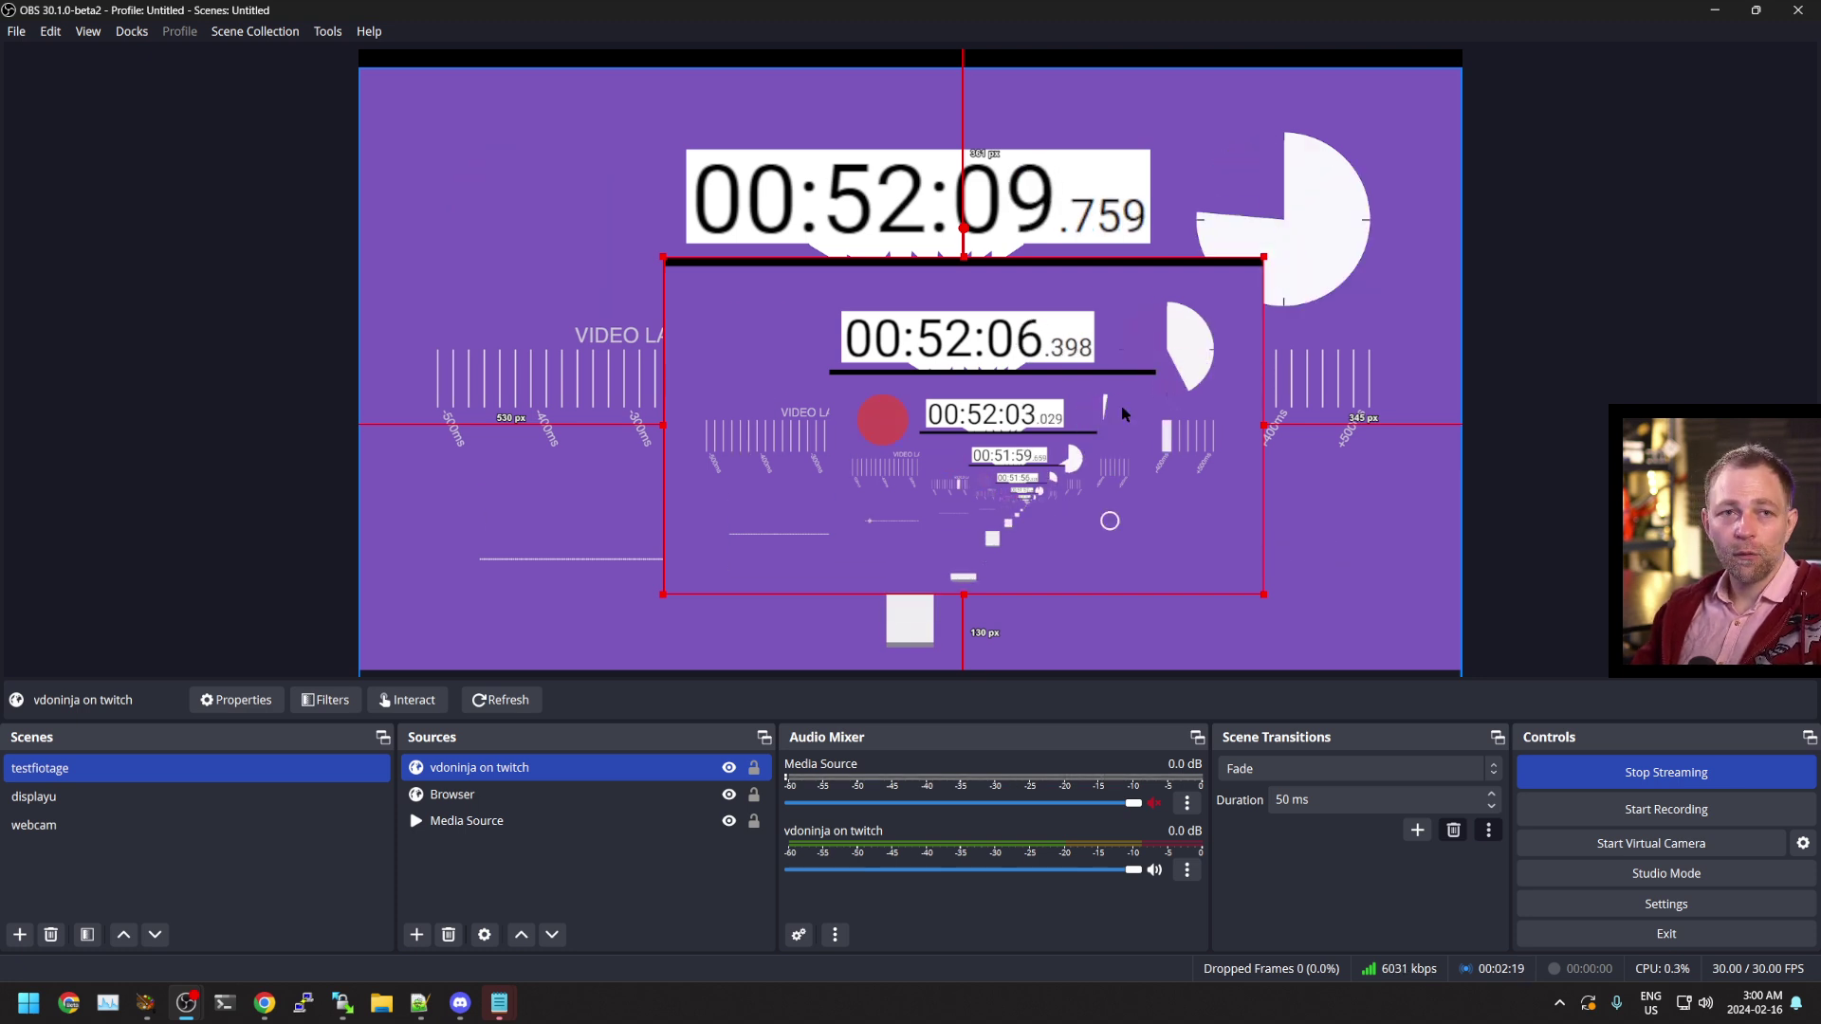
drag(1134, 436, 770, 471)
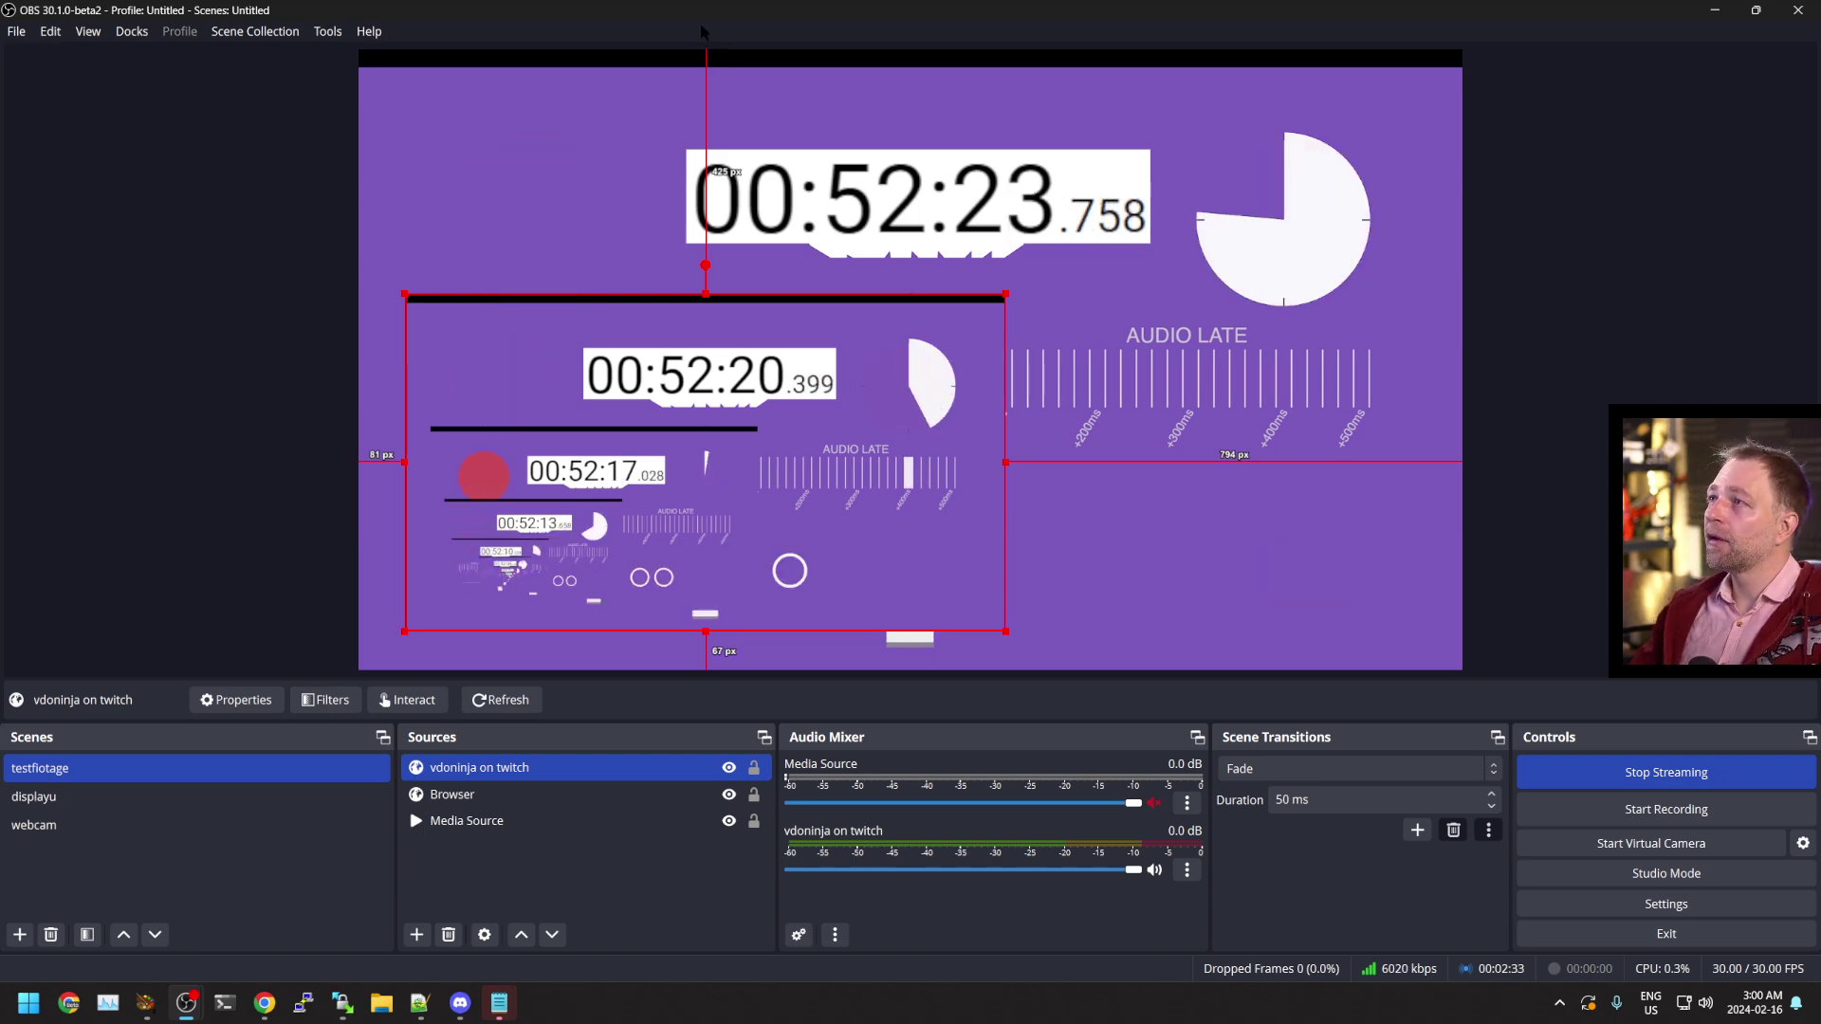
Stop streaming, delete the 'vdoninja on twitch' source, and go to the Stage TEN Studio tab
click(1666, 772)
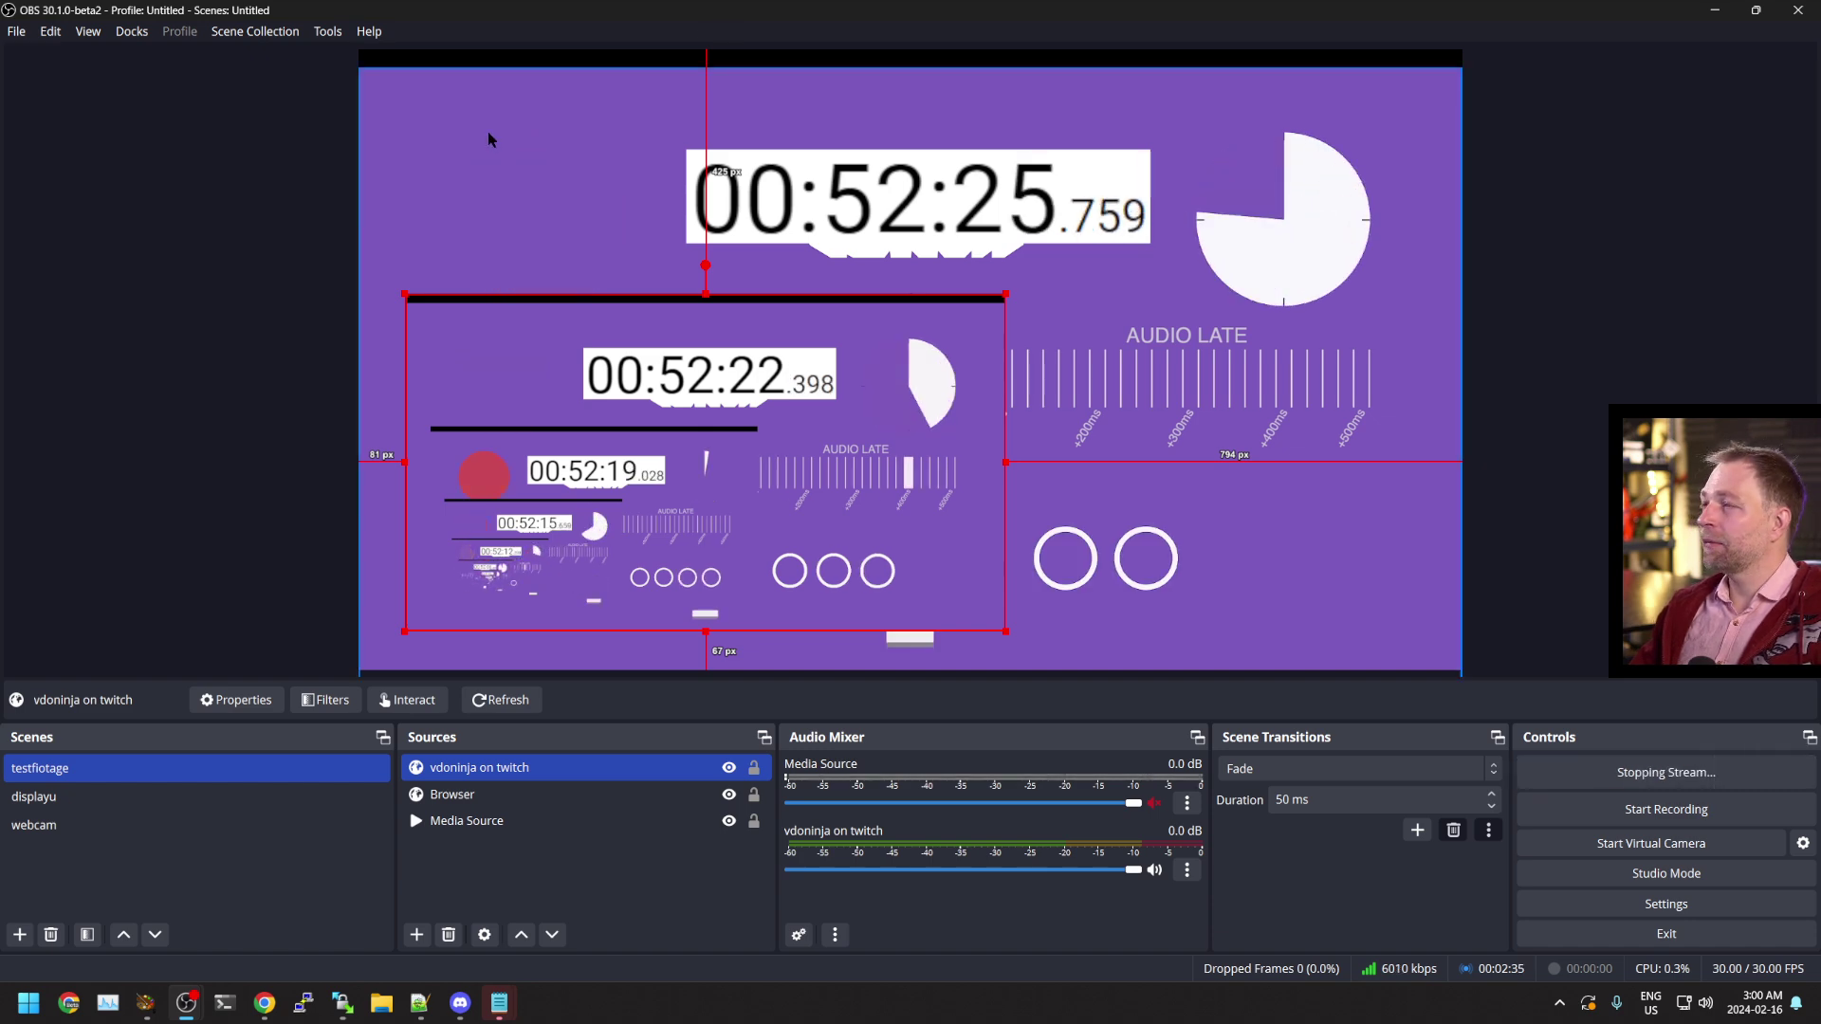
double_click(485, 12)
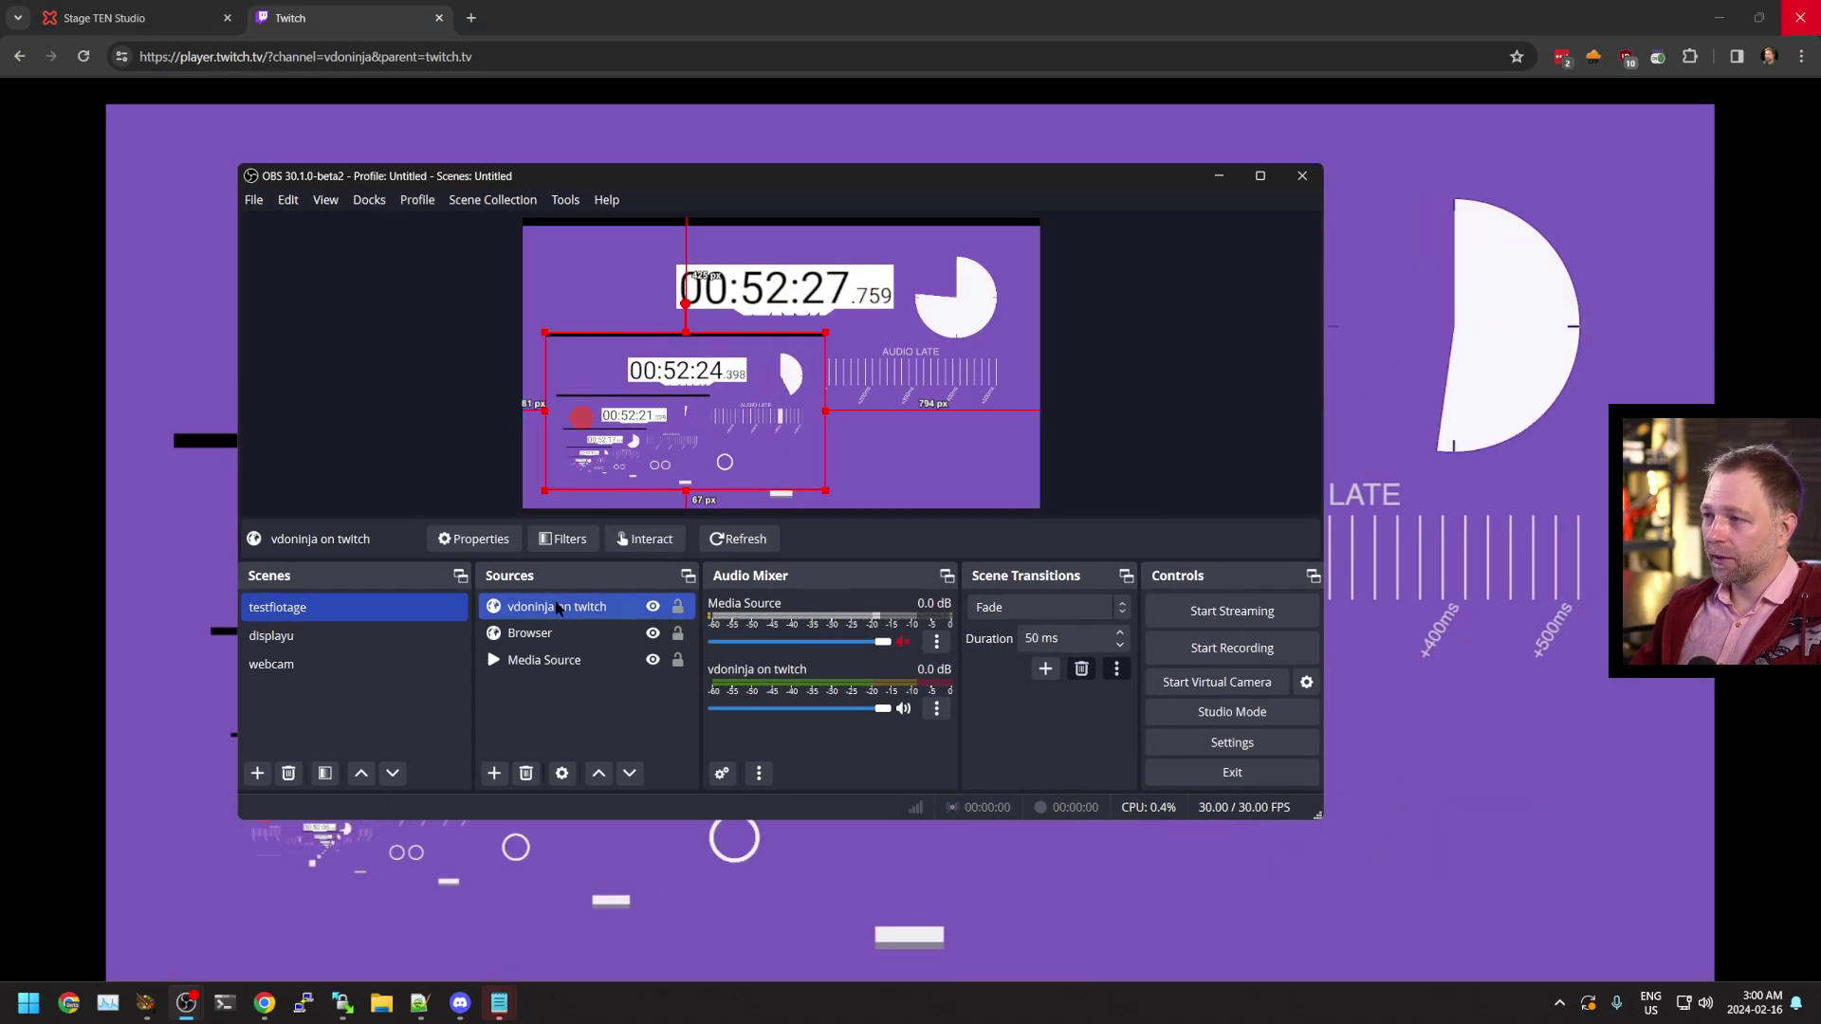
right_click(559, 608)
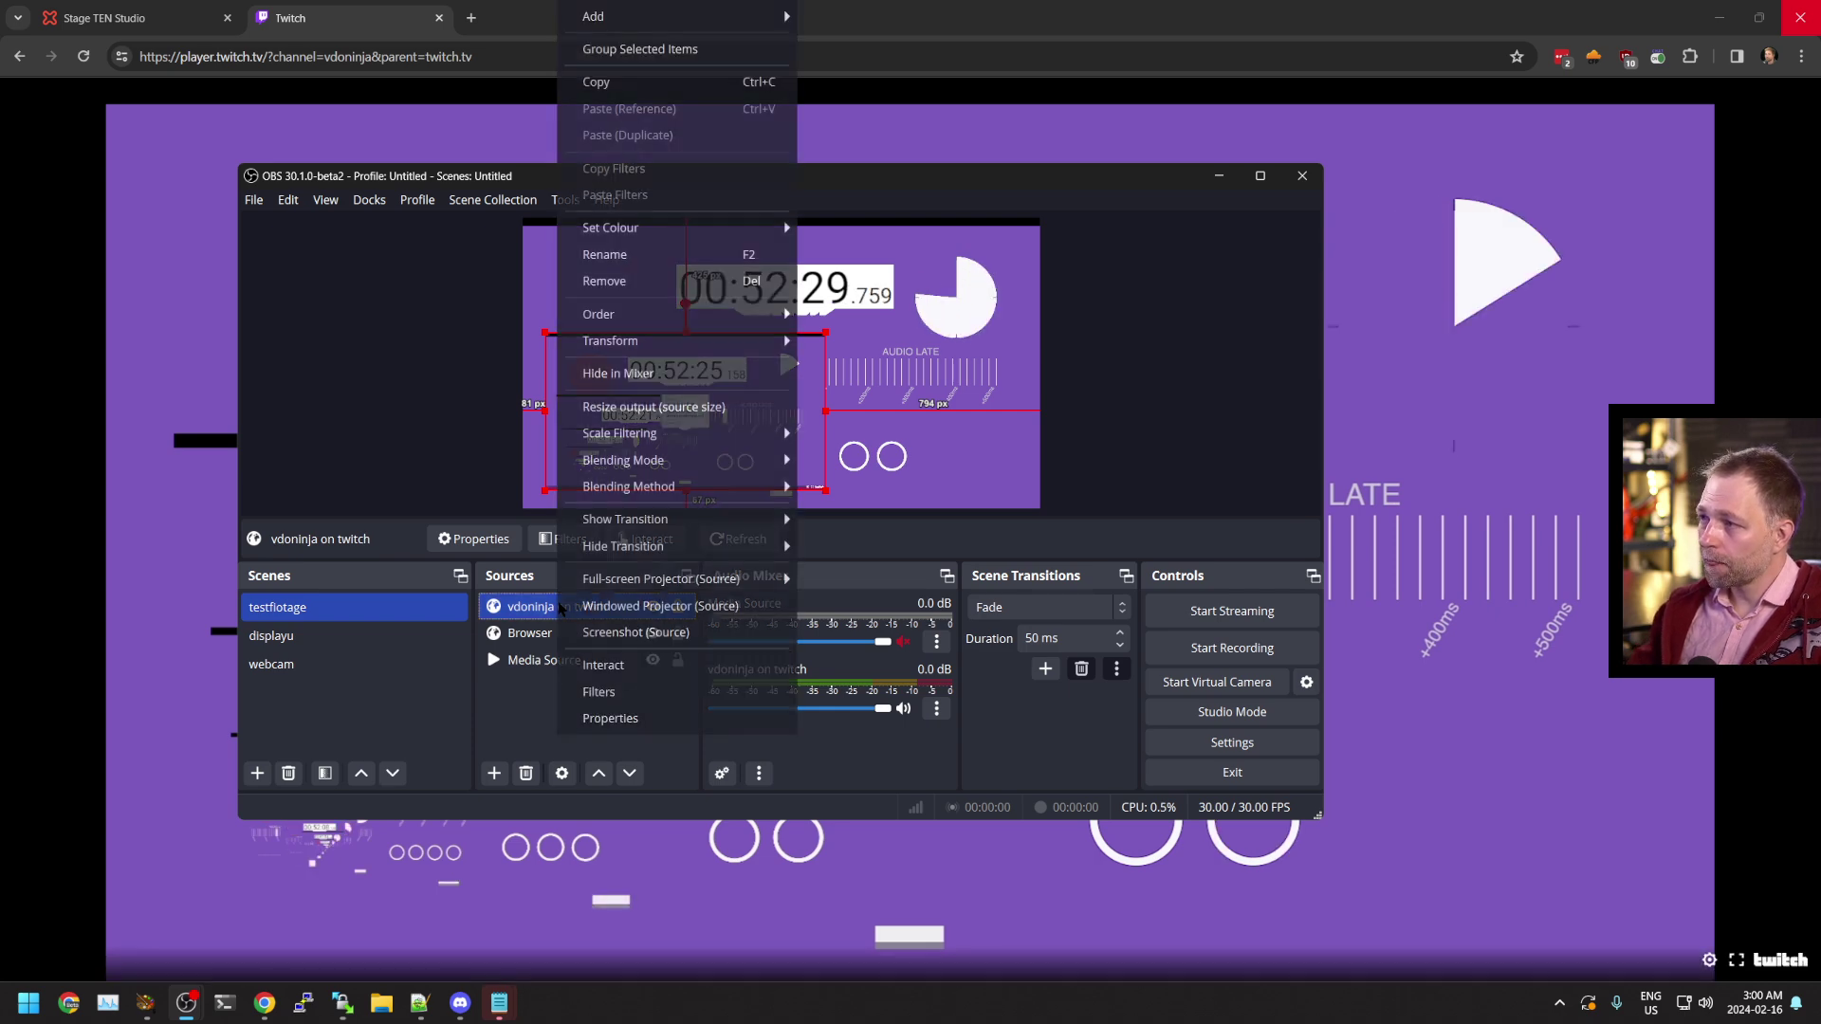
click(569, 630)
key(Delete)
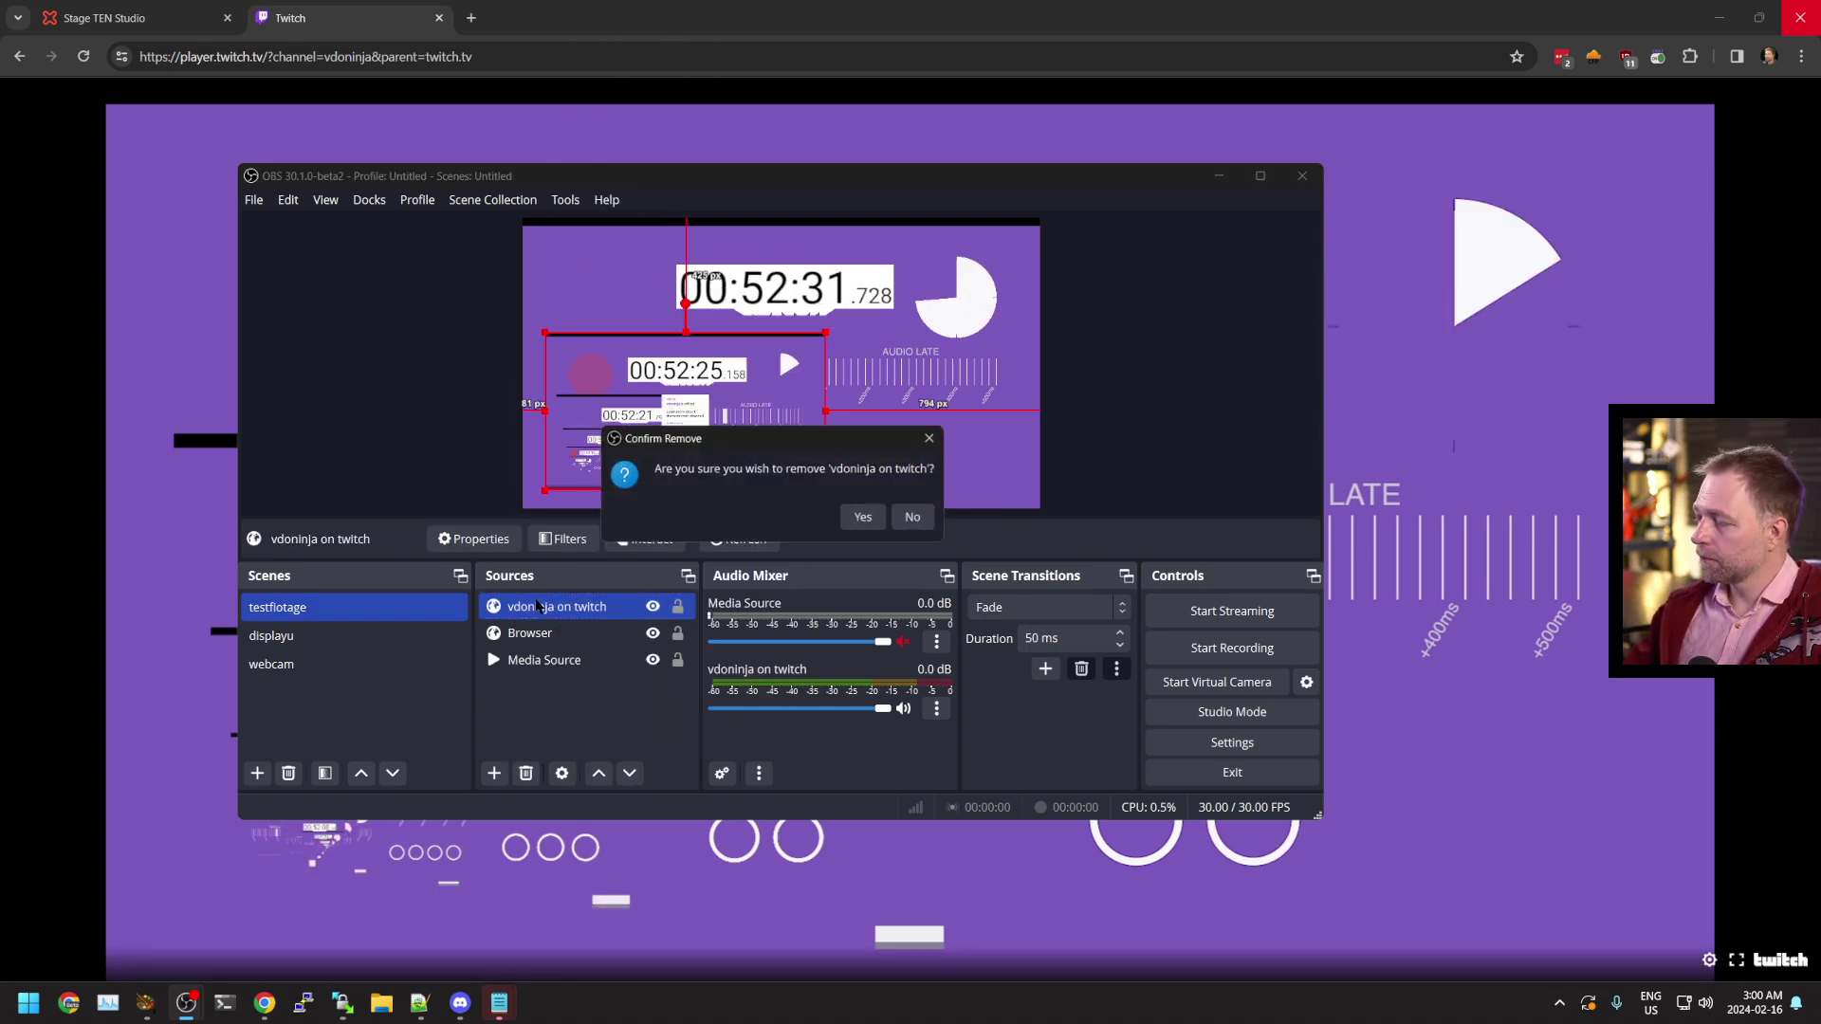
click(857, 516)
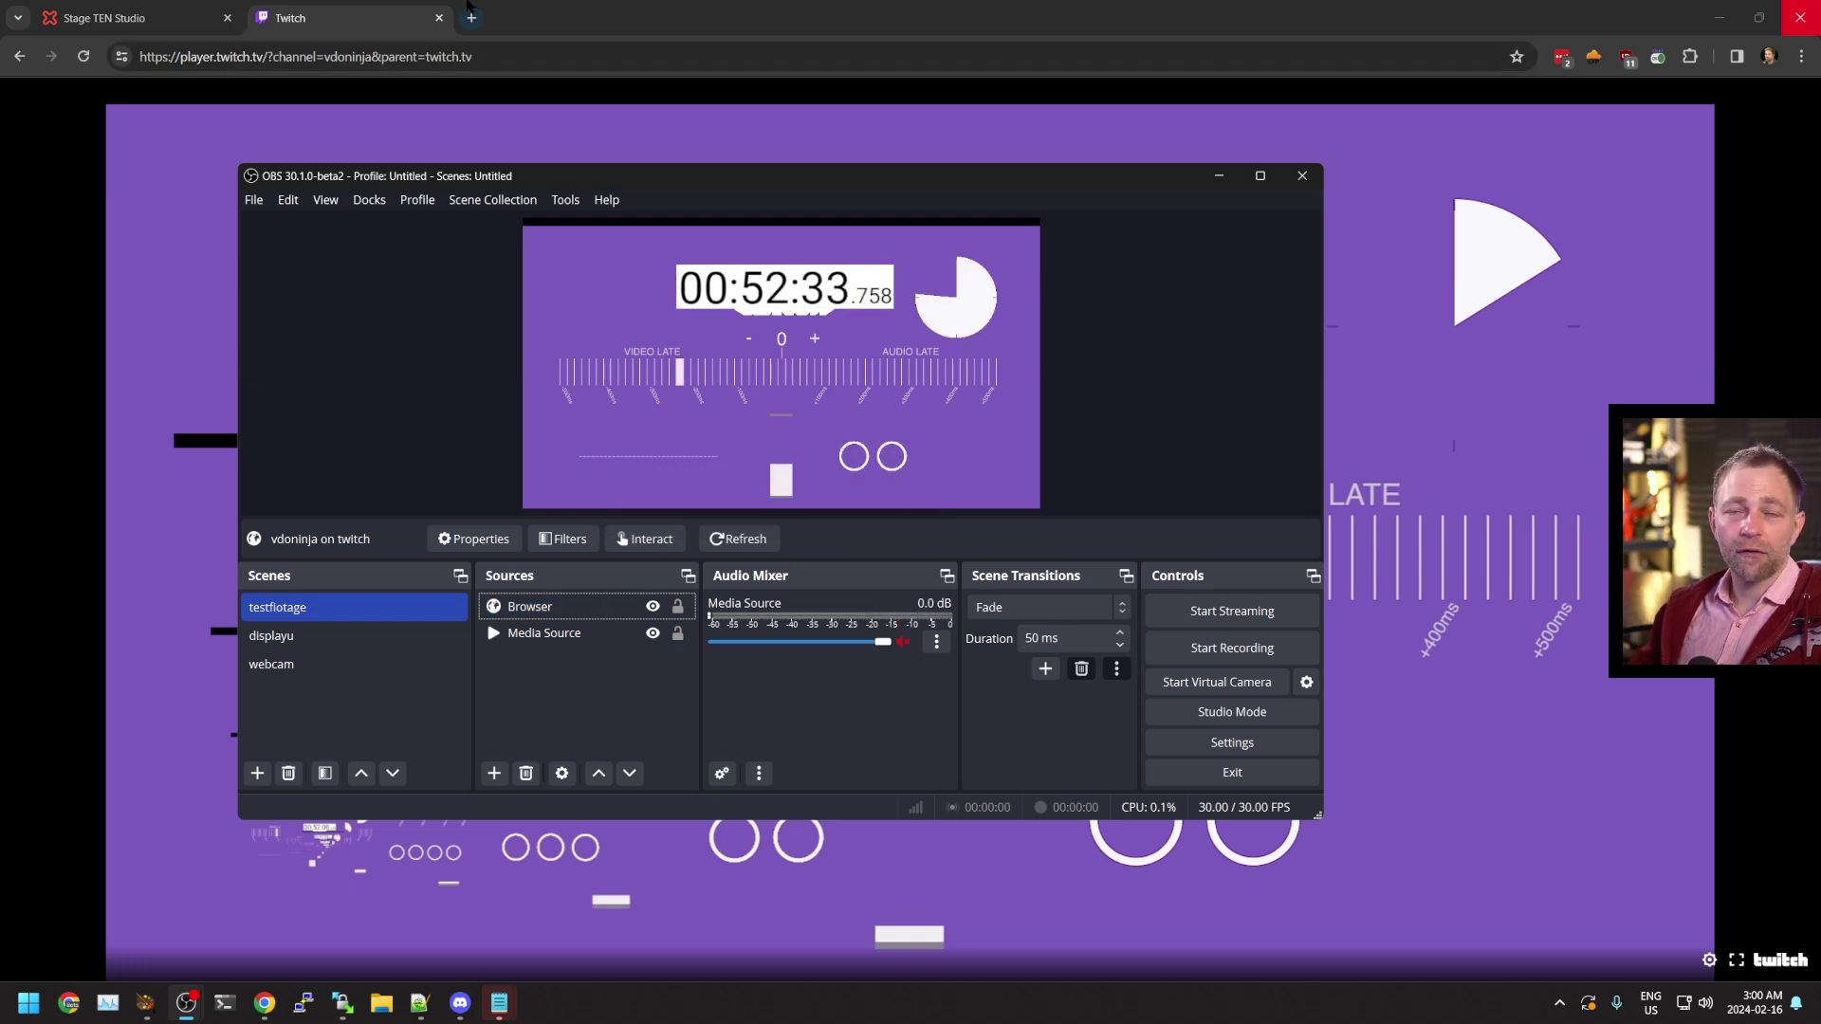
click(140, 19)
Dismiss the error, reload Stage TEN Studio, and skip the source-type startup screen
click(1200, 284)
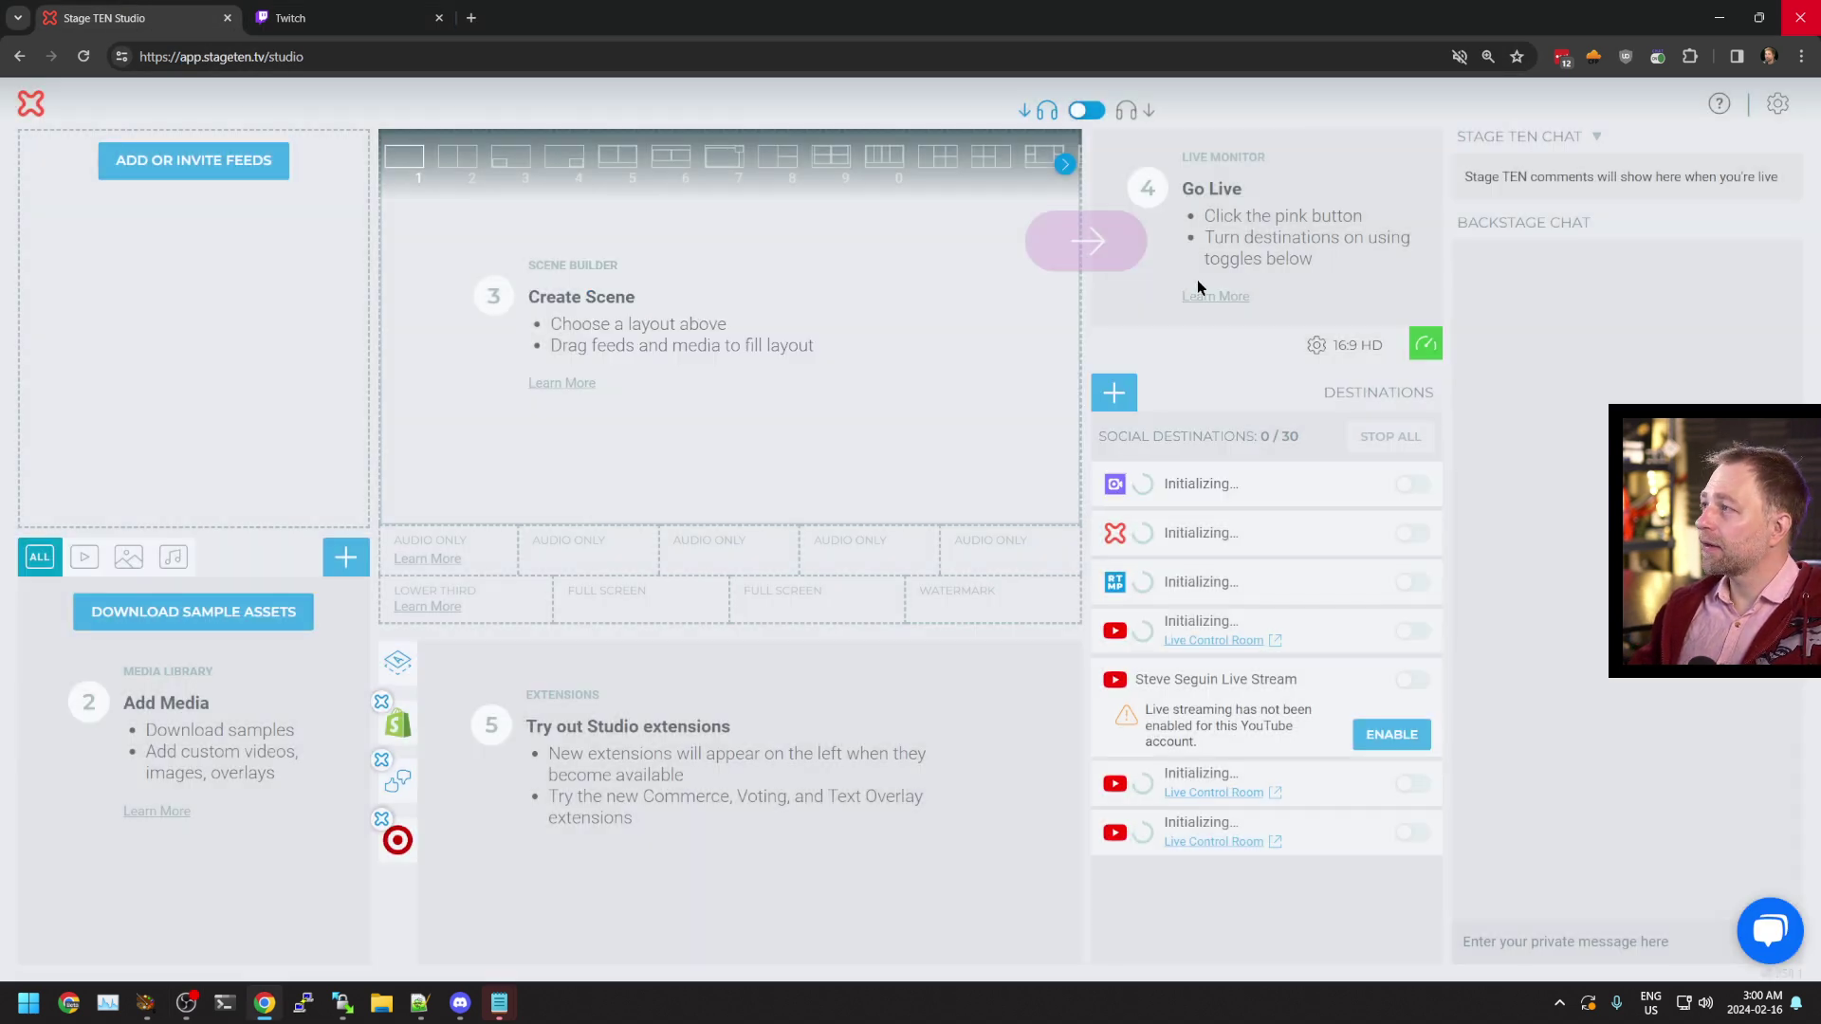
click(86, 57)
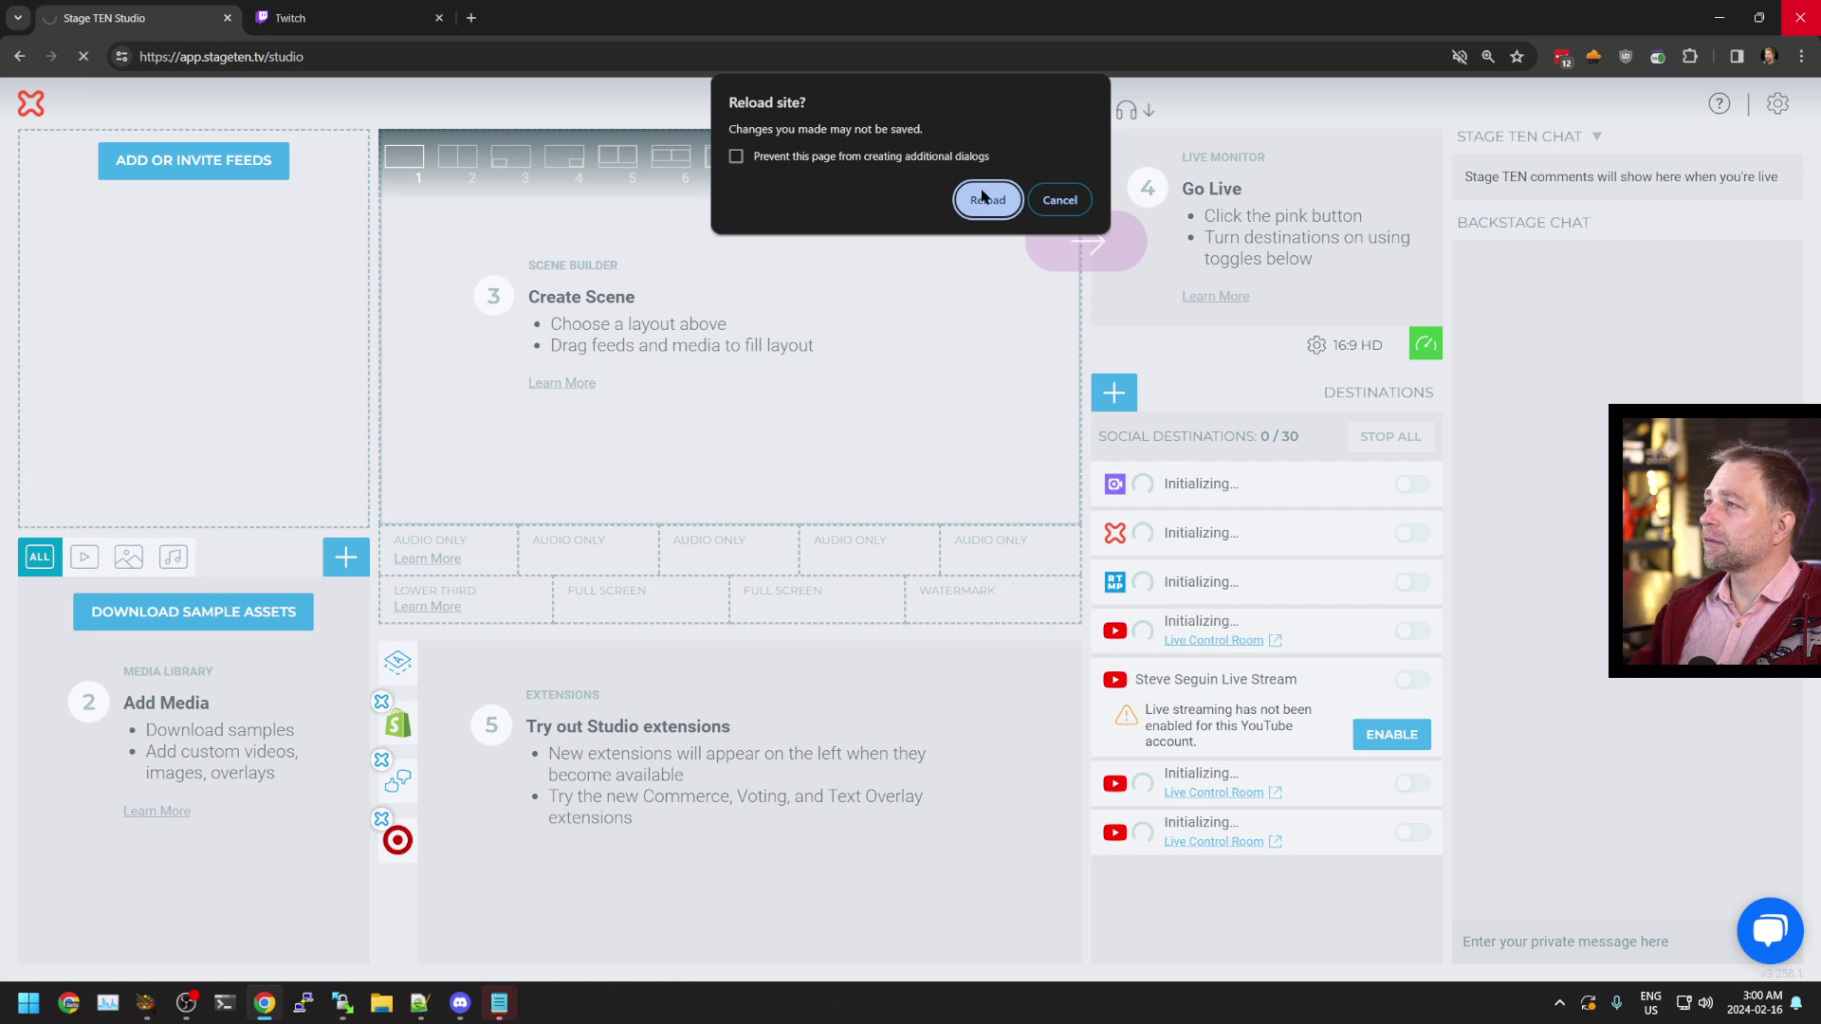
click(982, 196)
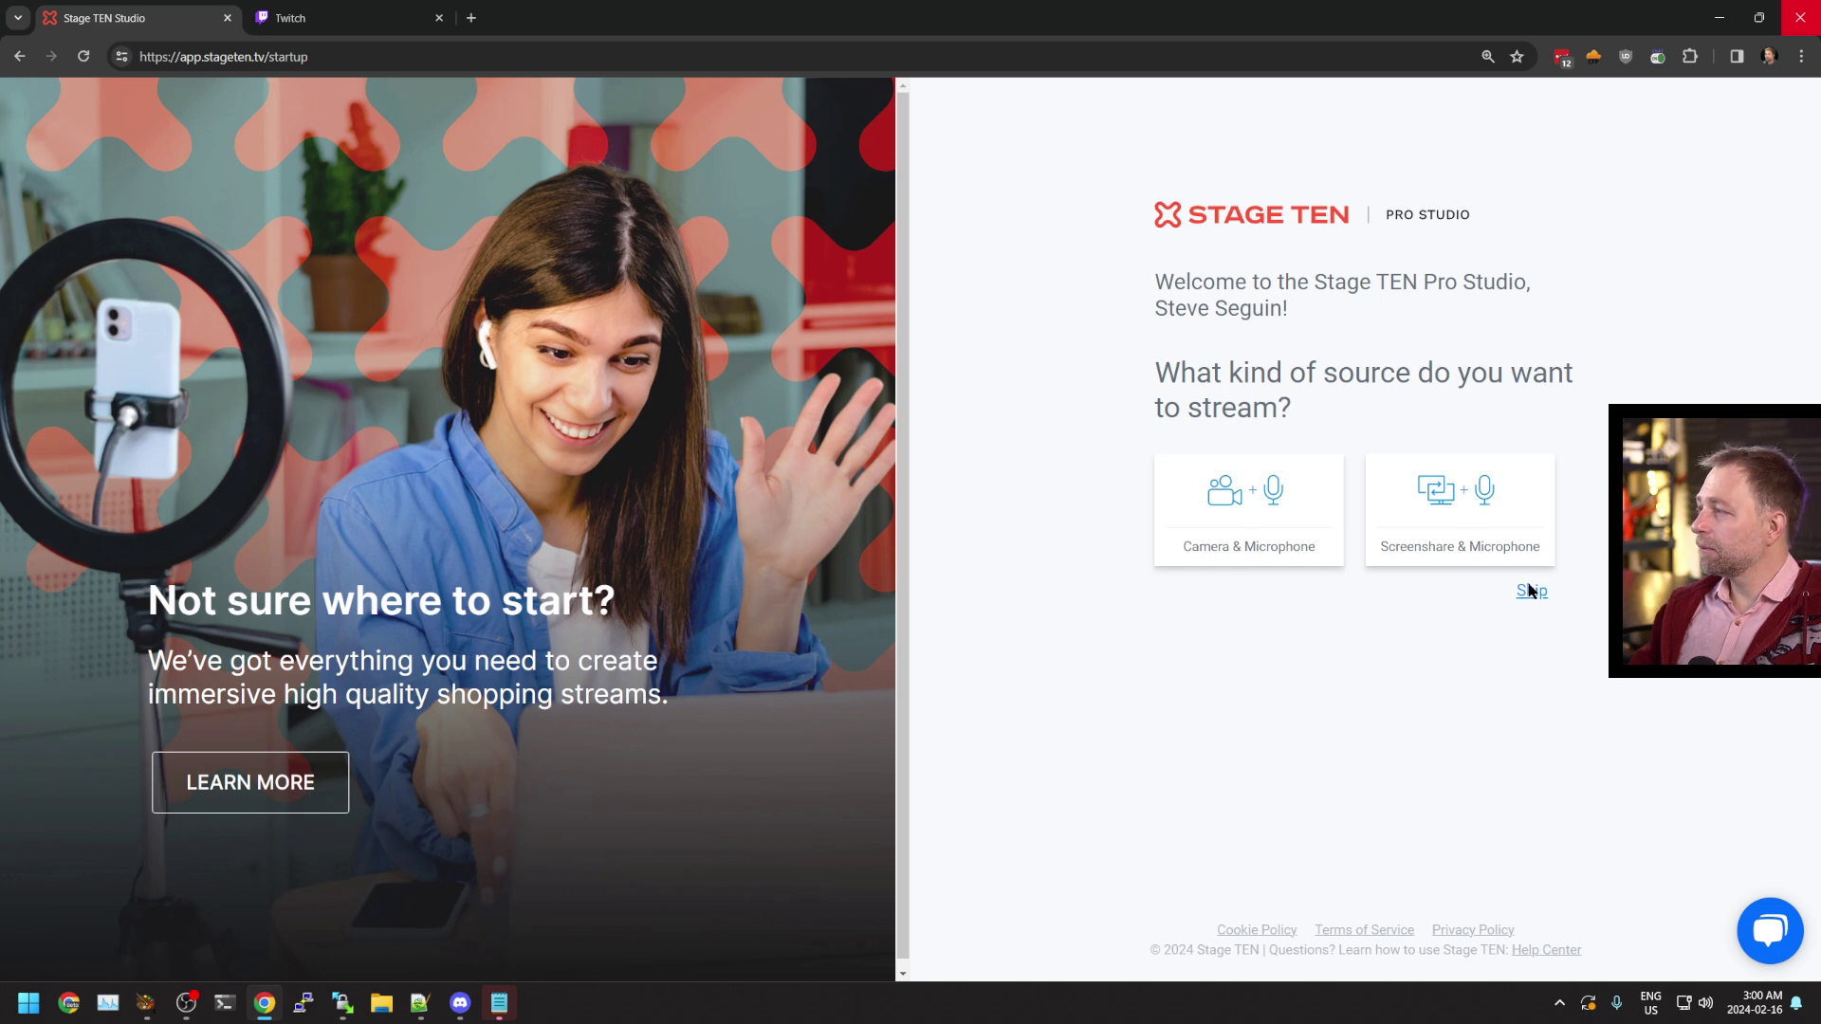
click(1531, 591)
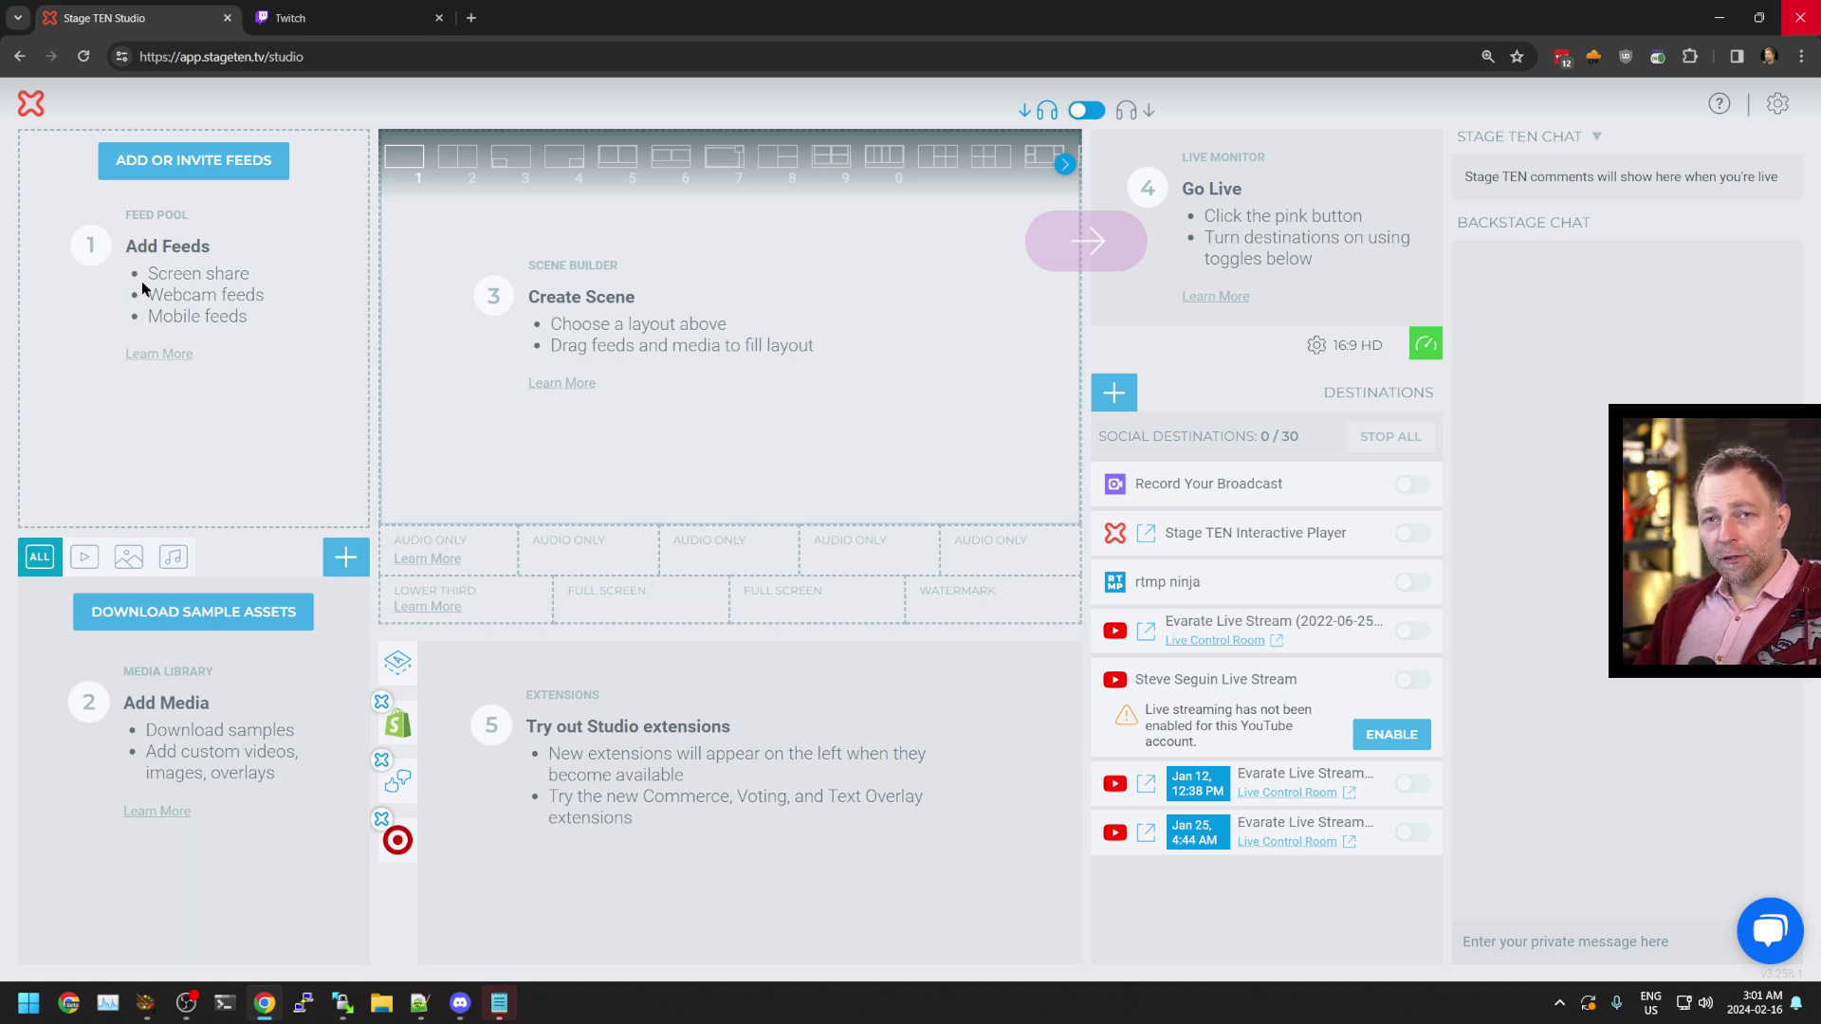
Copy the participant invite URL and load it in a new browser tab
click(174, 176)
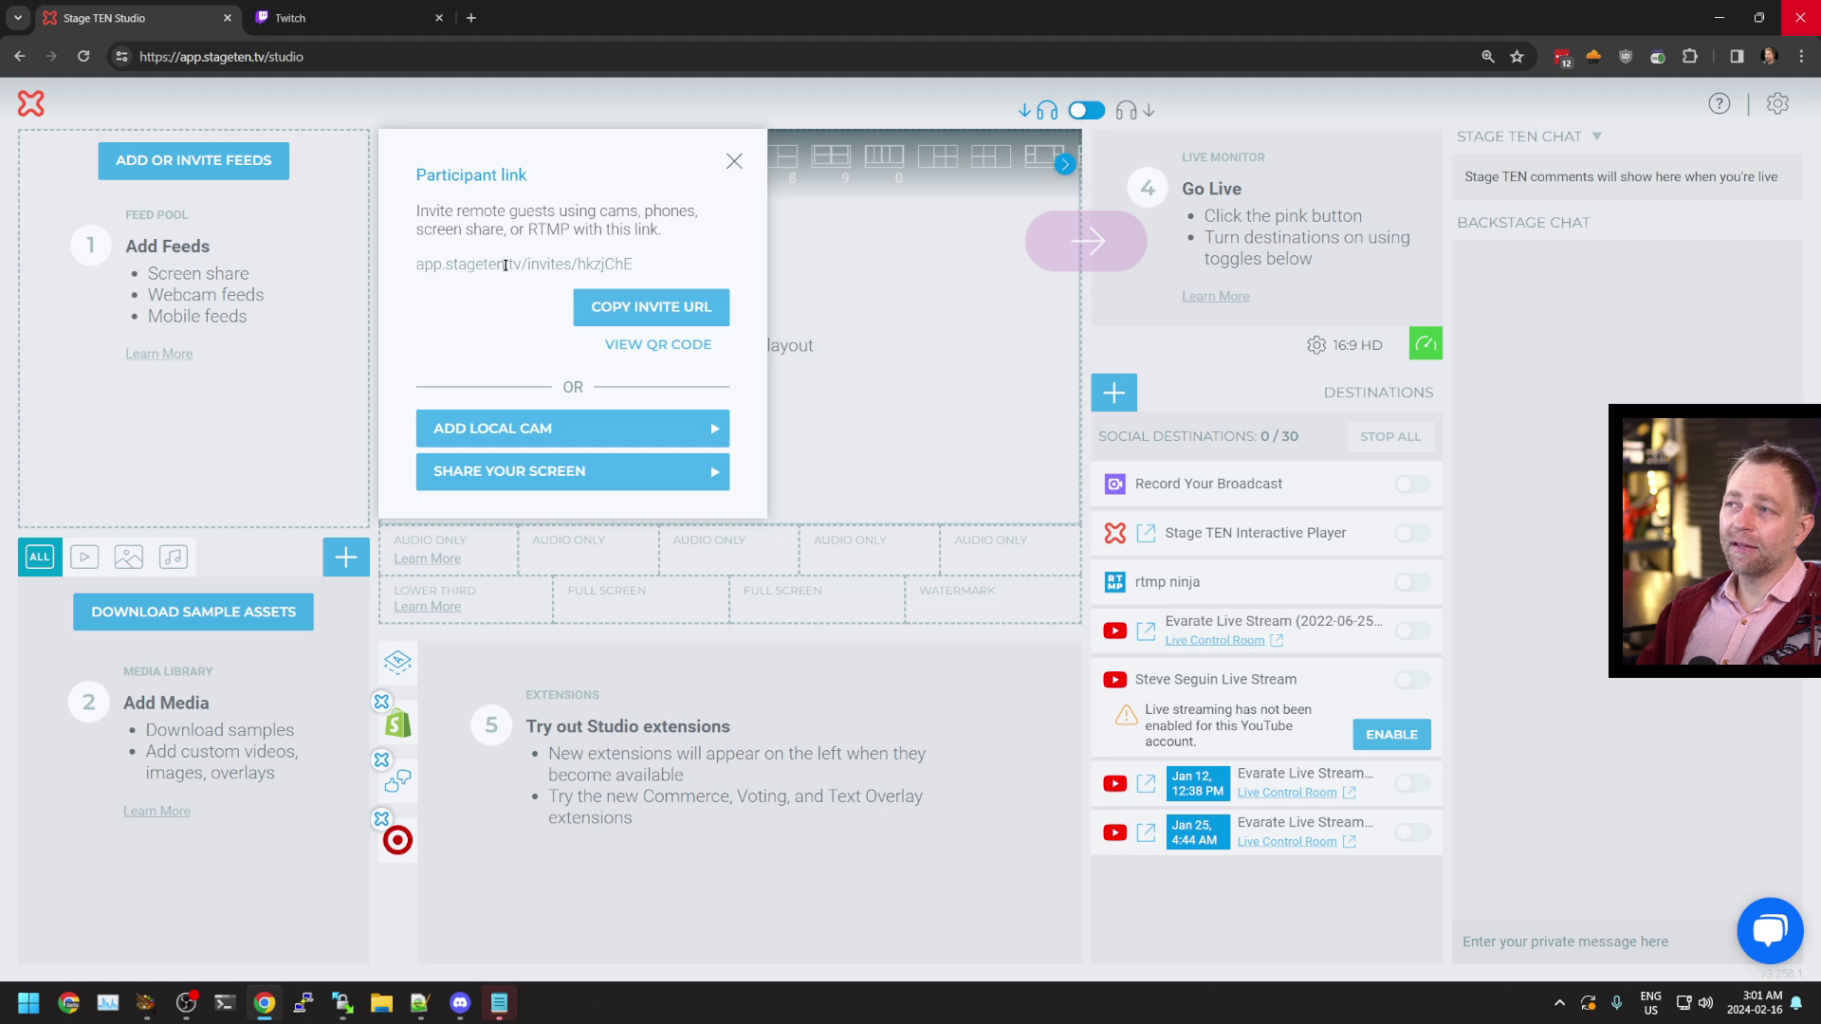
click(615, 289)
click(472, 19)
key(ctrl+v)
key(Return)
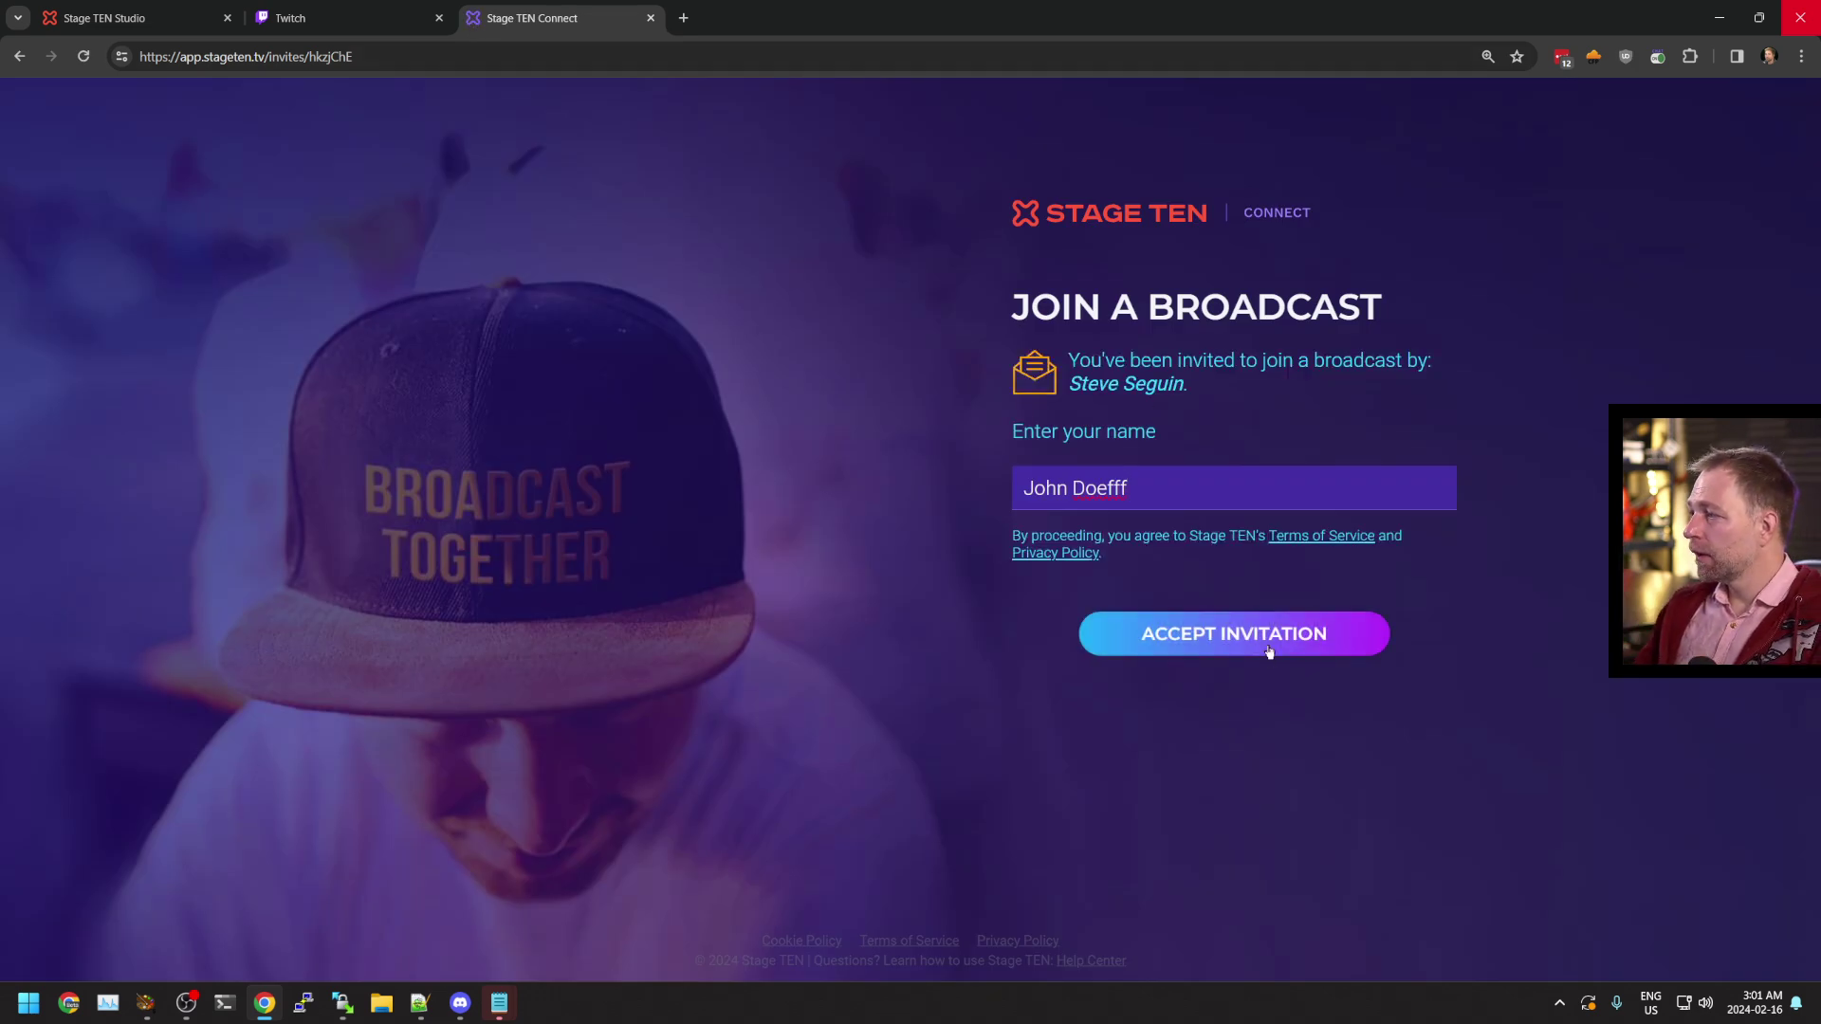
Enter a participant name, accept the invitation as an RTMP source, and copy the stream key
text(asdfsad)
click(1187, 629)
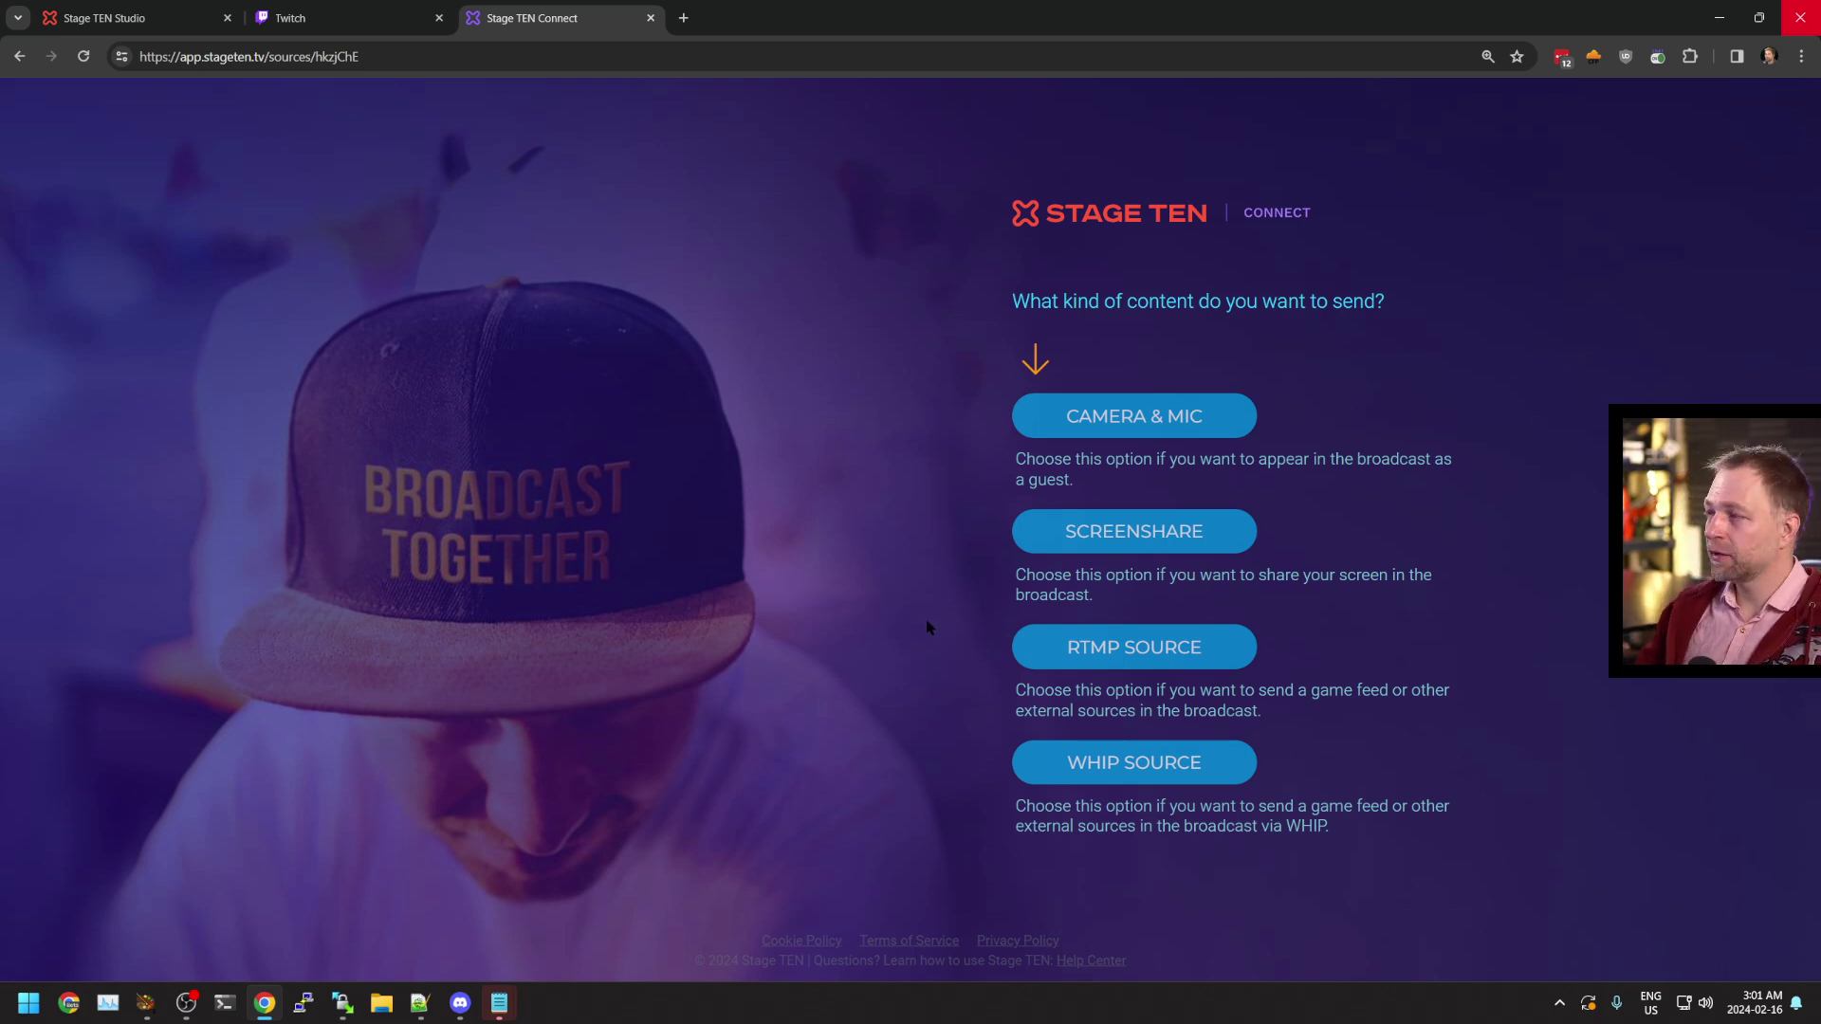
click(1111, 649)
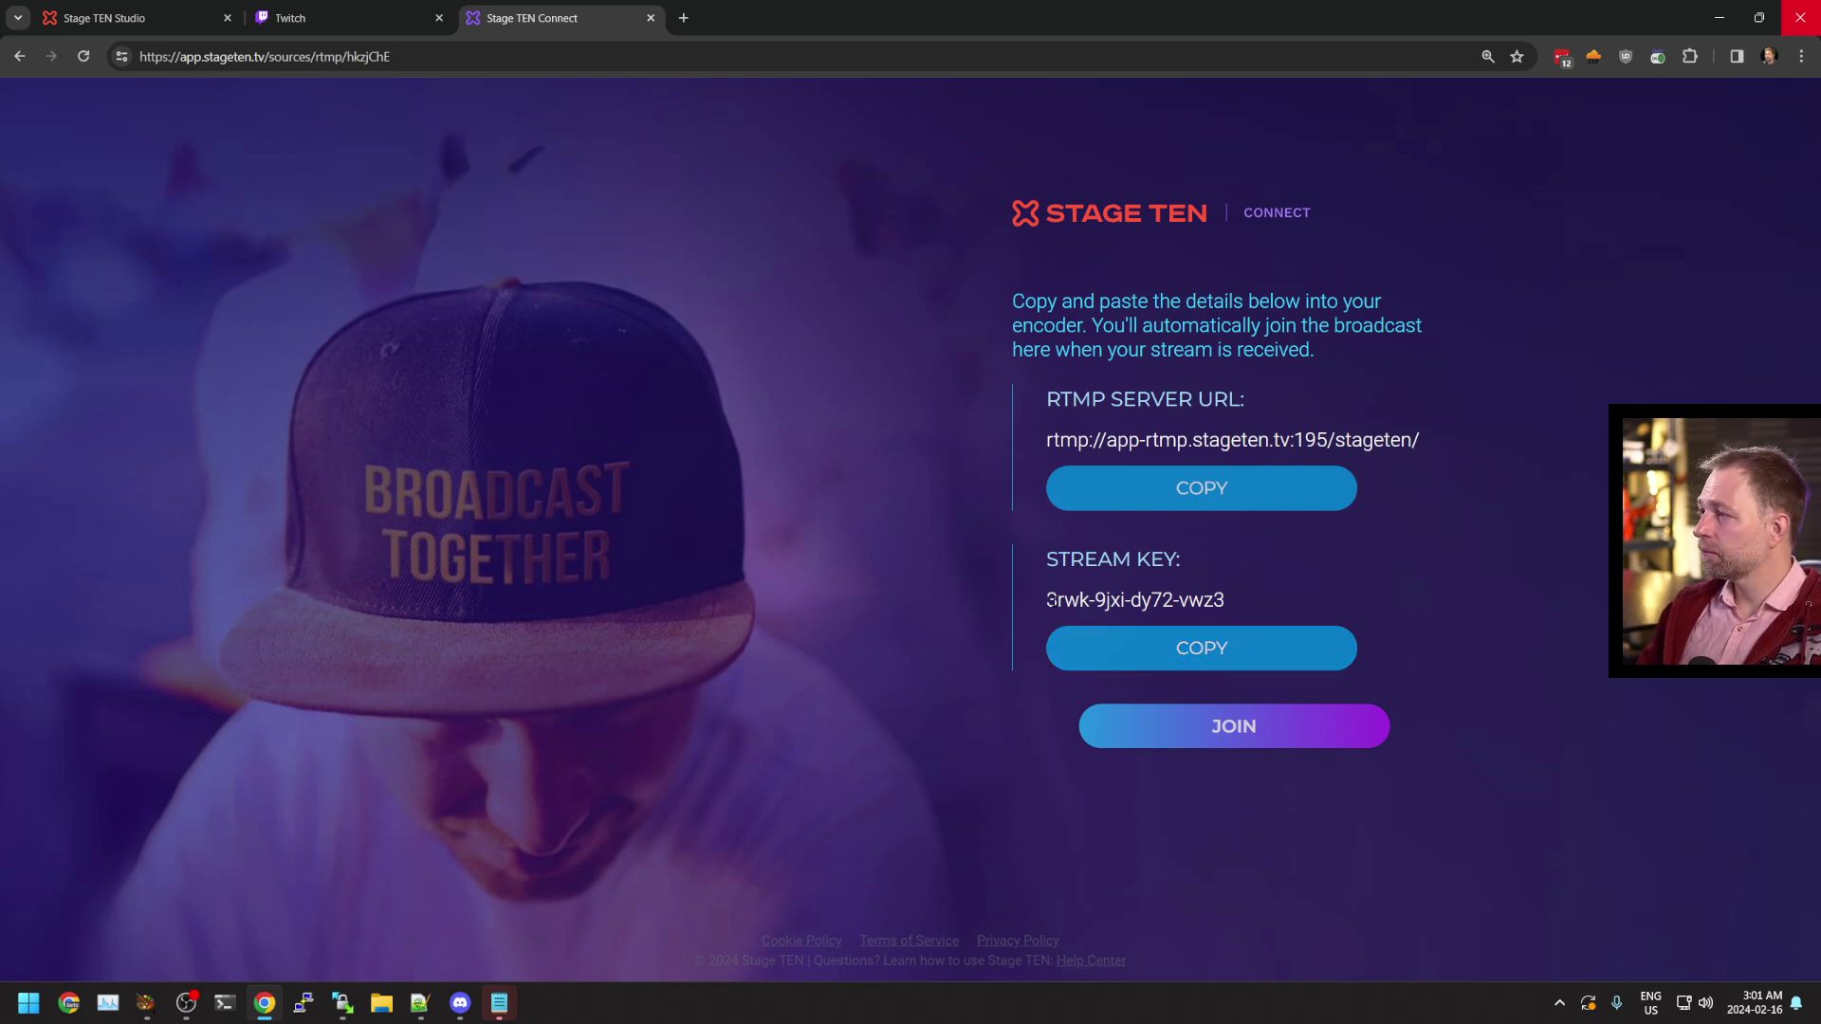
click(1196, 663)
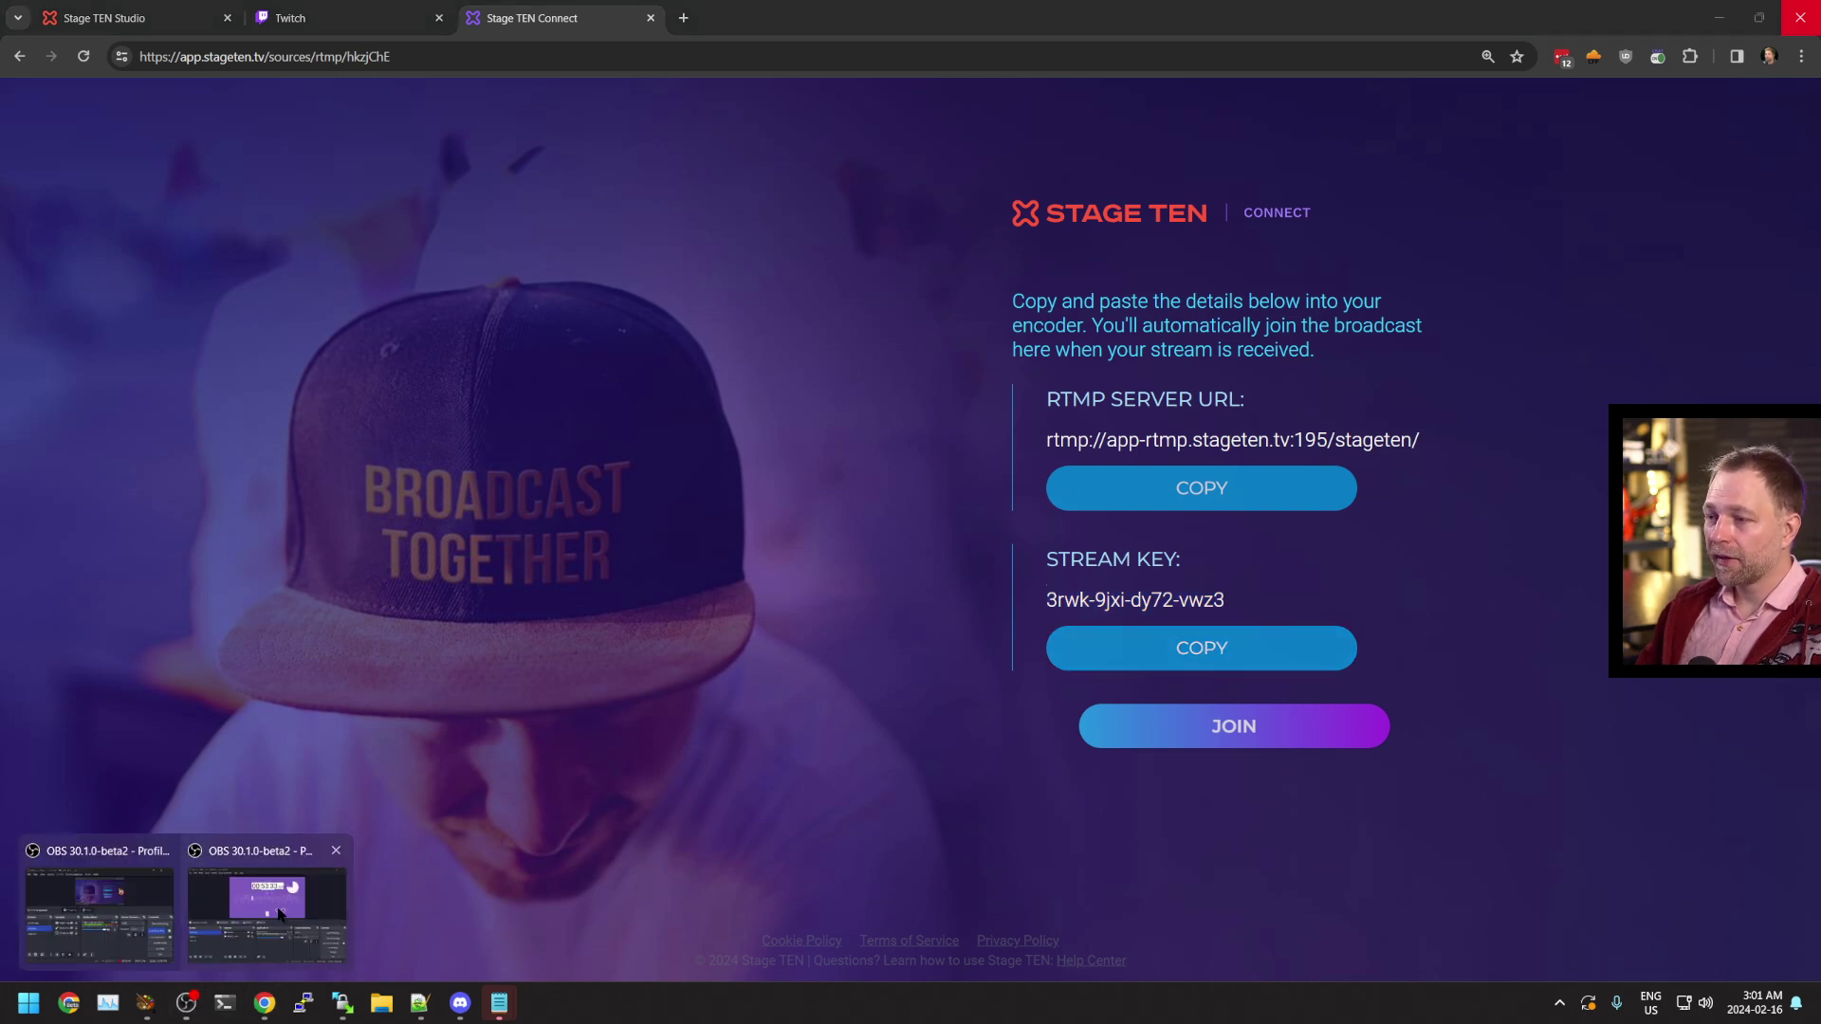
In OBS Settings > Stream, choose STAGE TEN as the streaming service
click(270, 900)
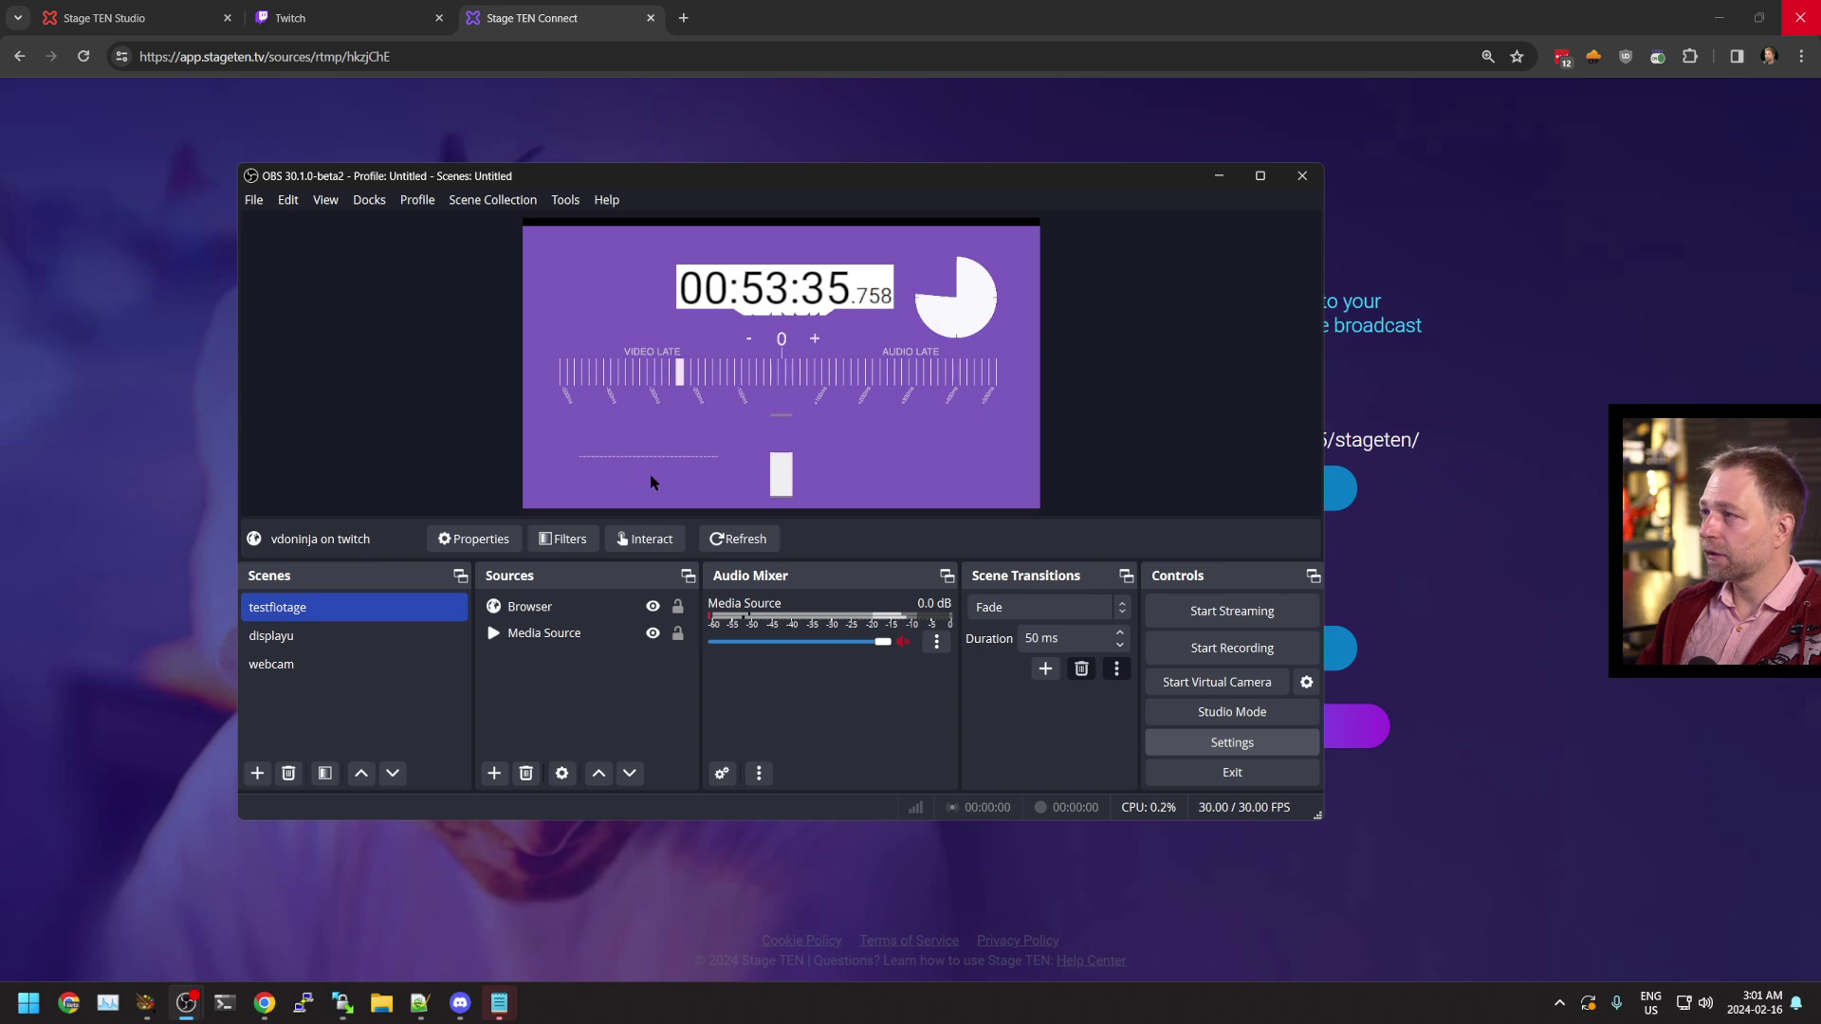
click(1232, 743)
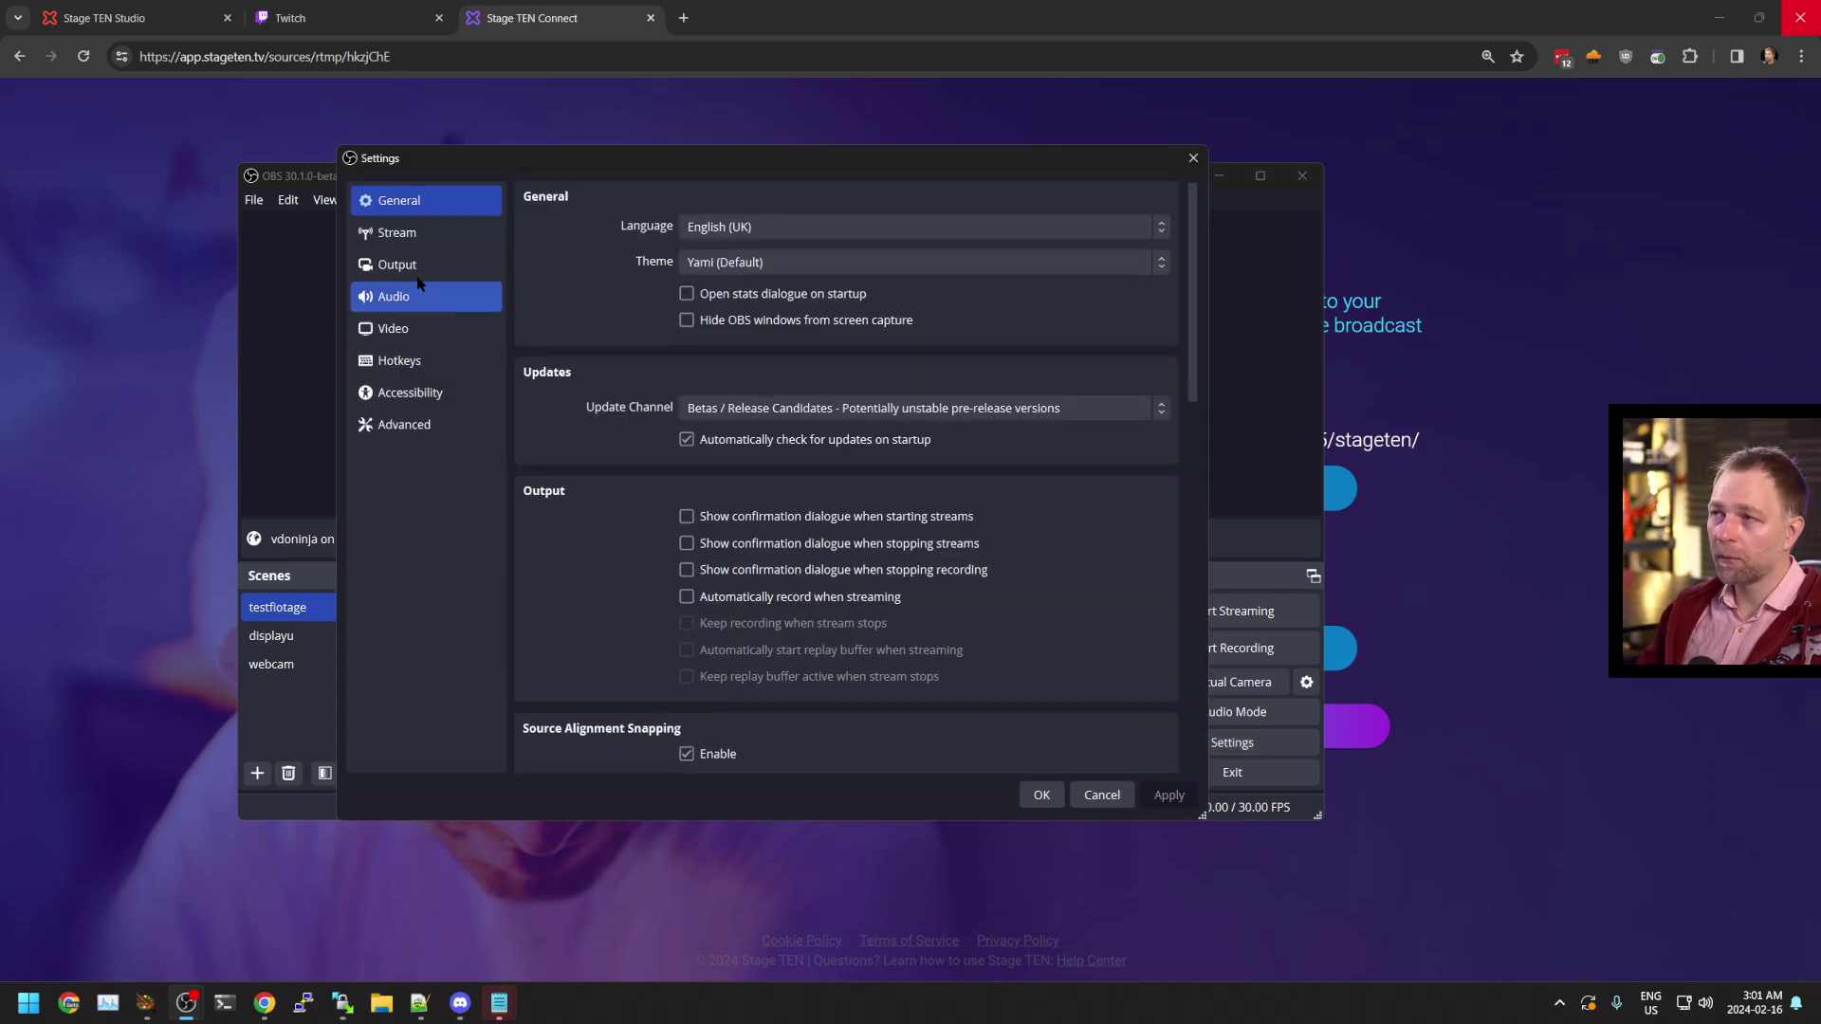
click(414, 244)
click(711, 196)
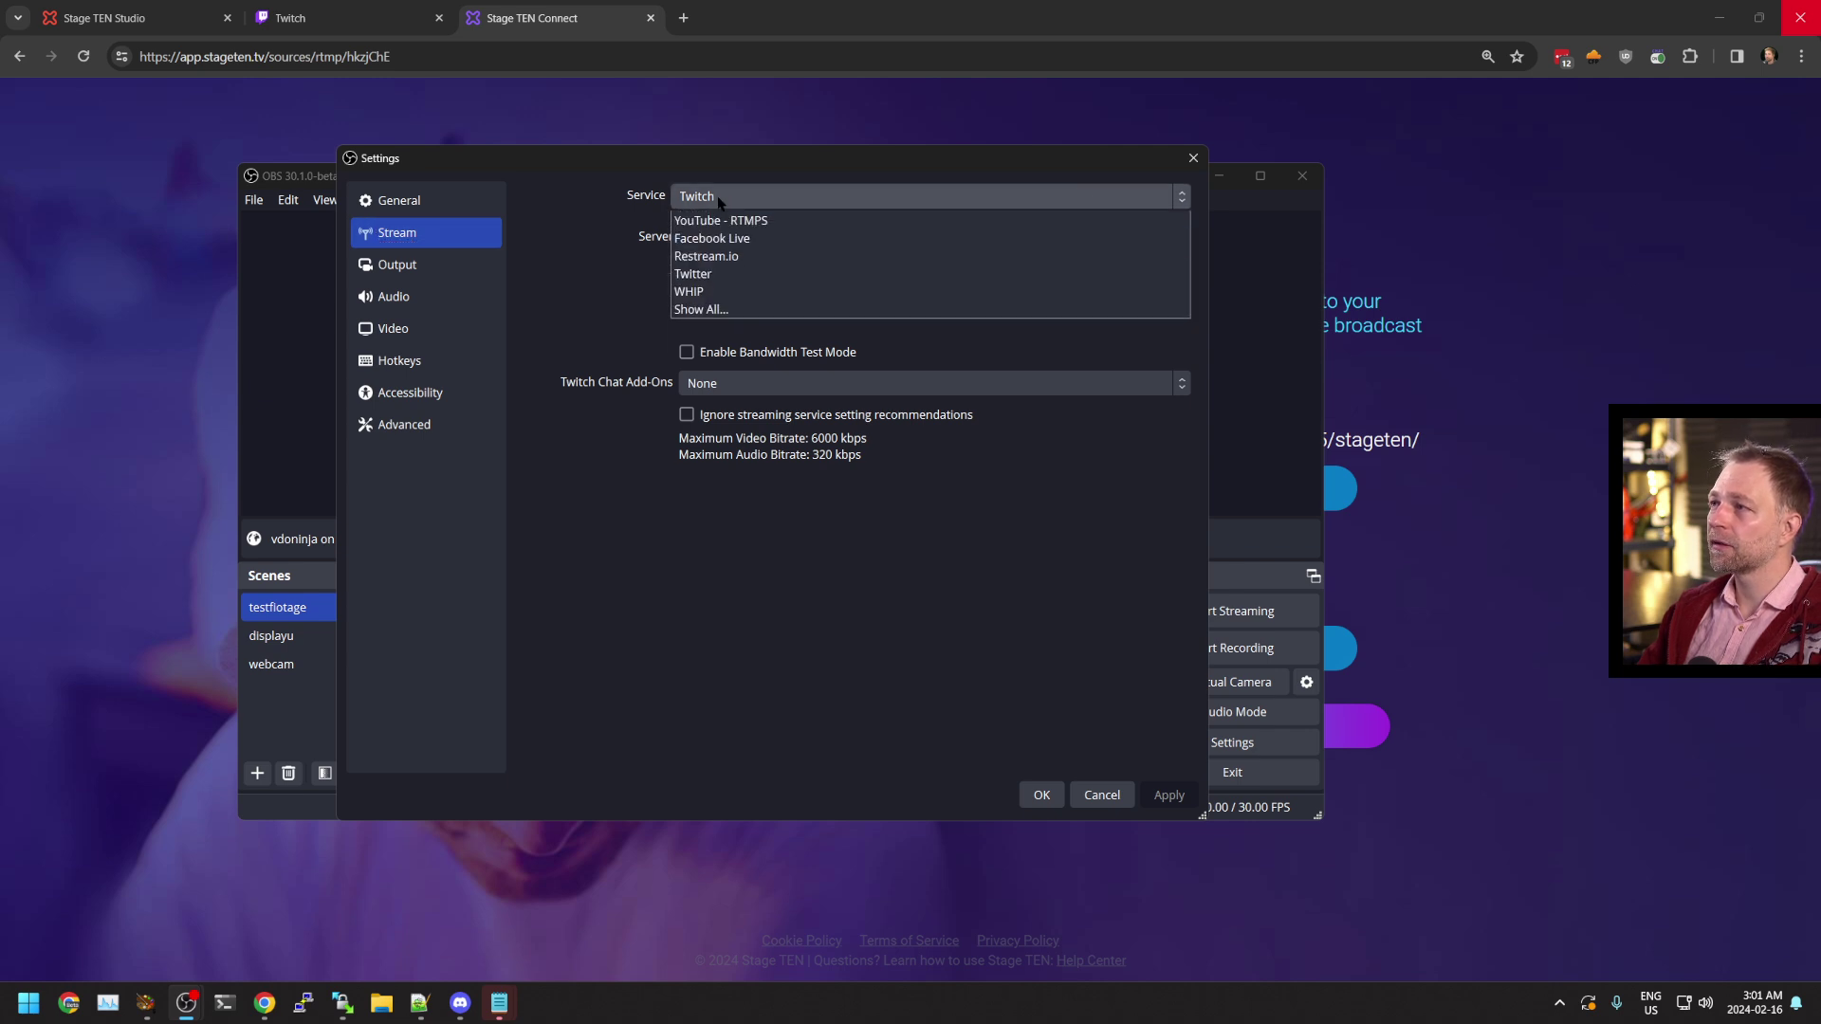
scroll(757, 300, up, 6)
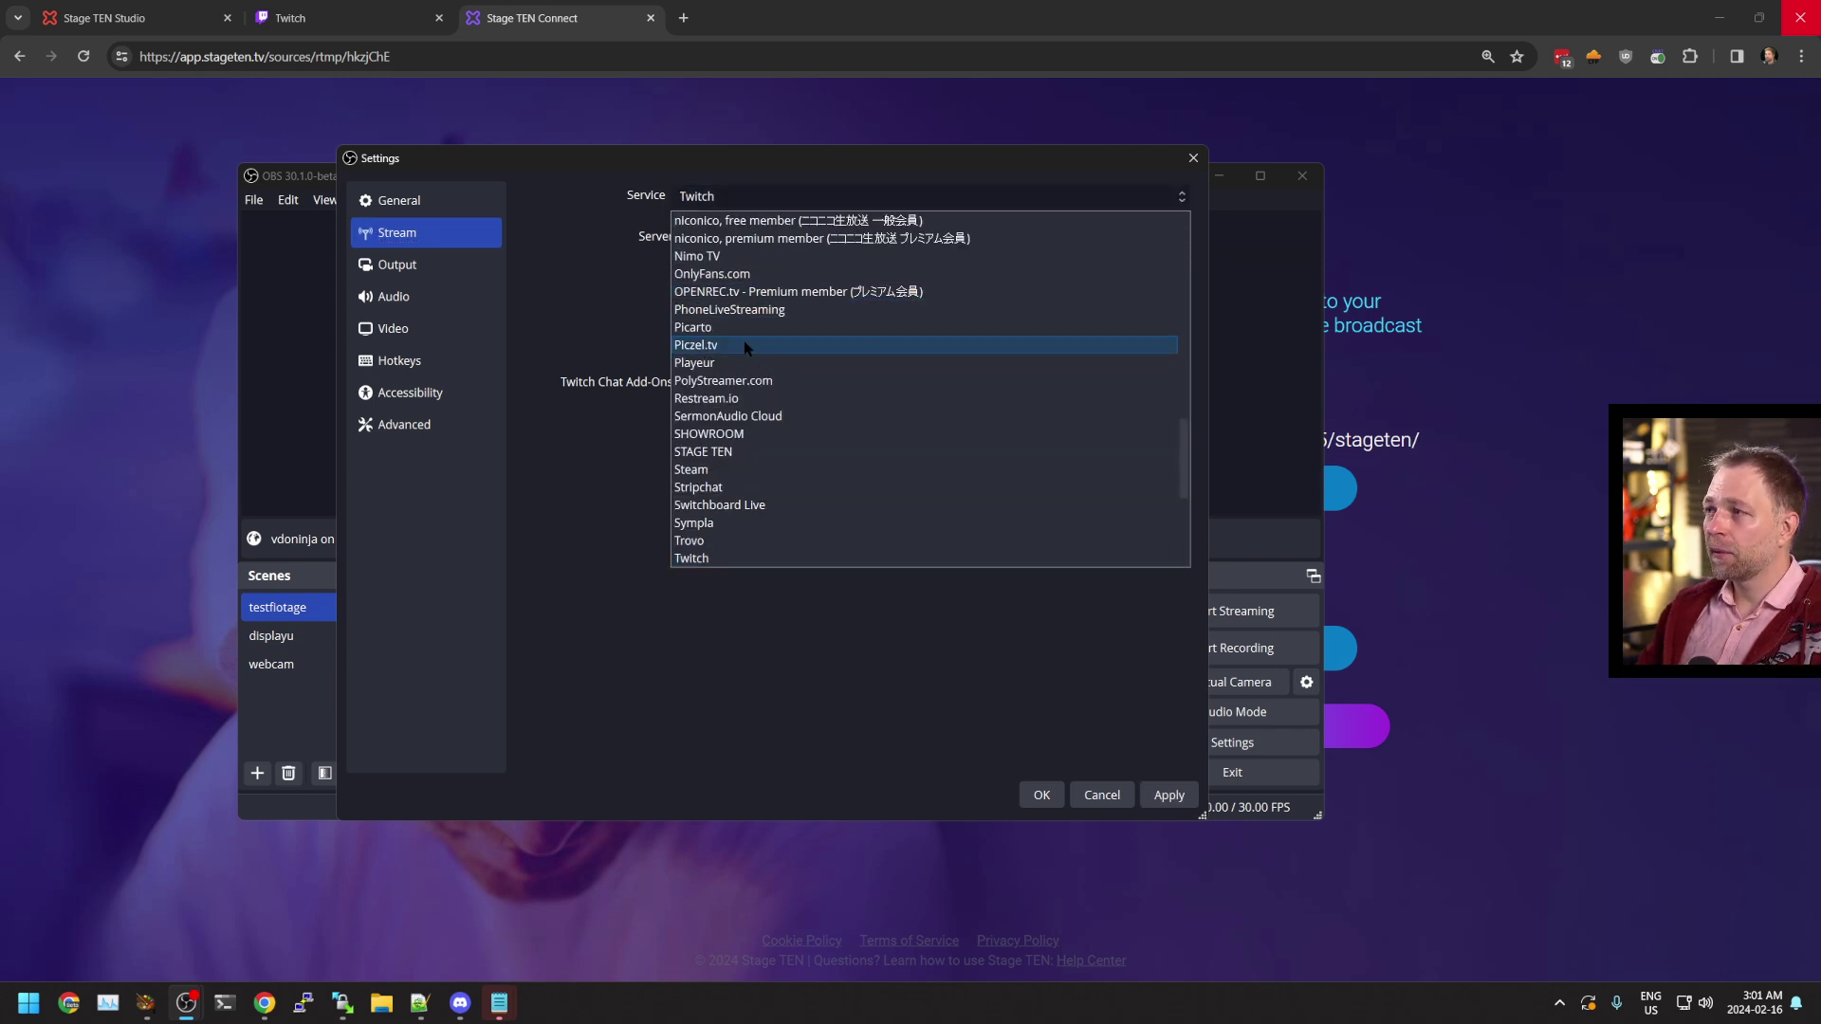
scroll(735, 370, down, 1)
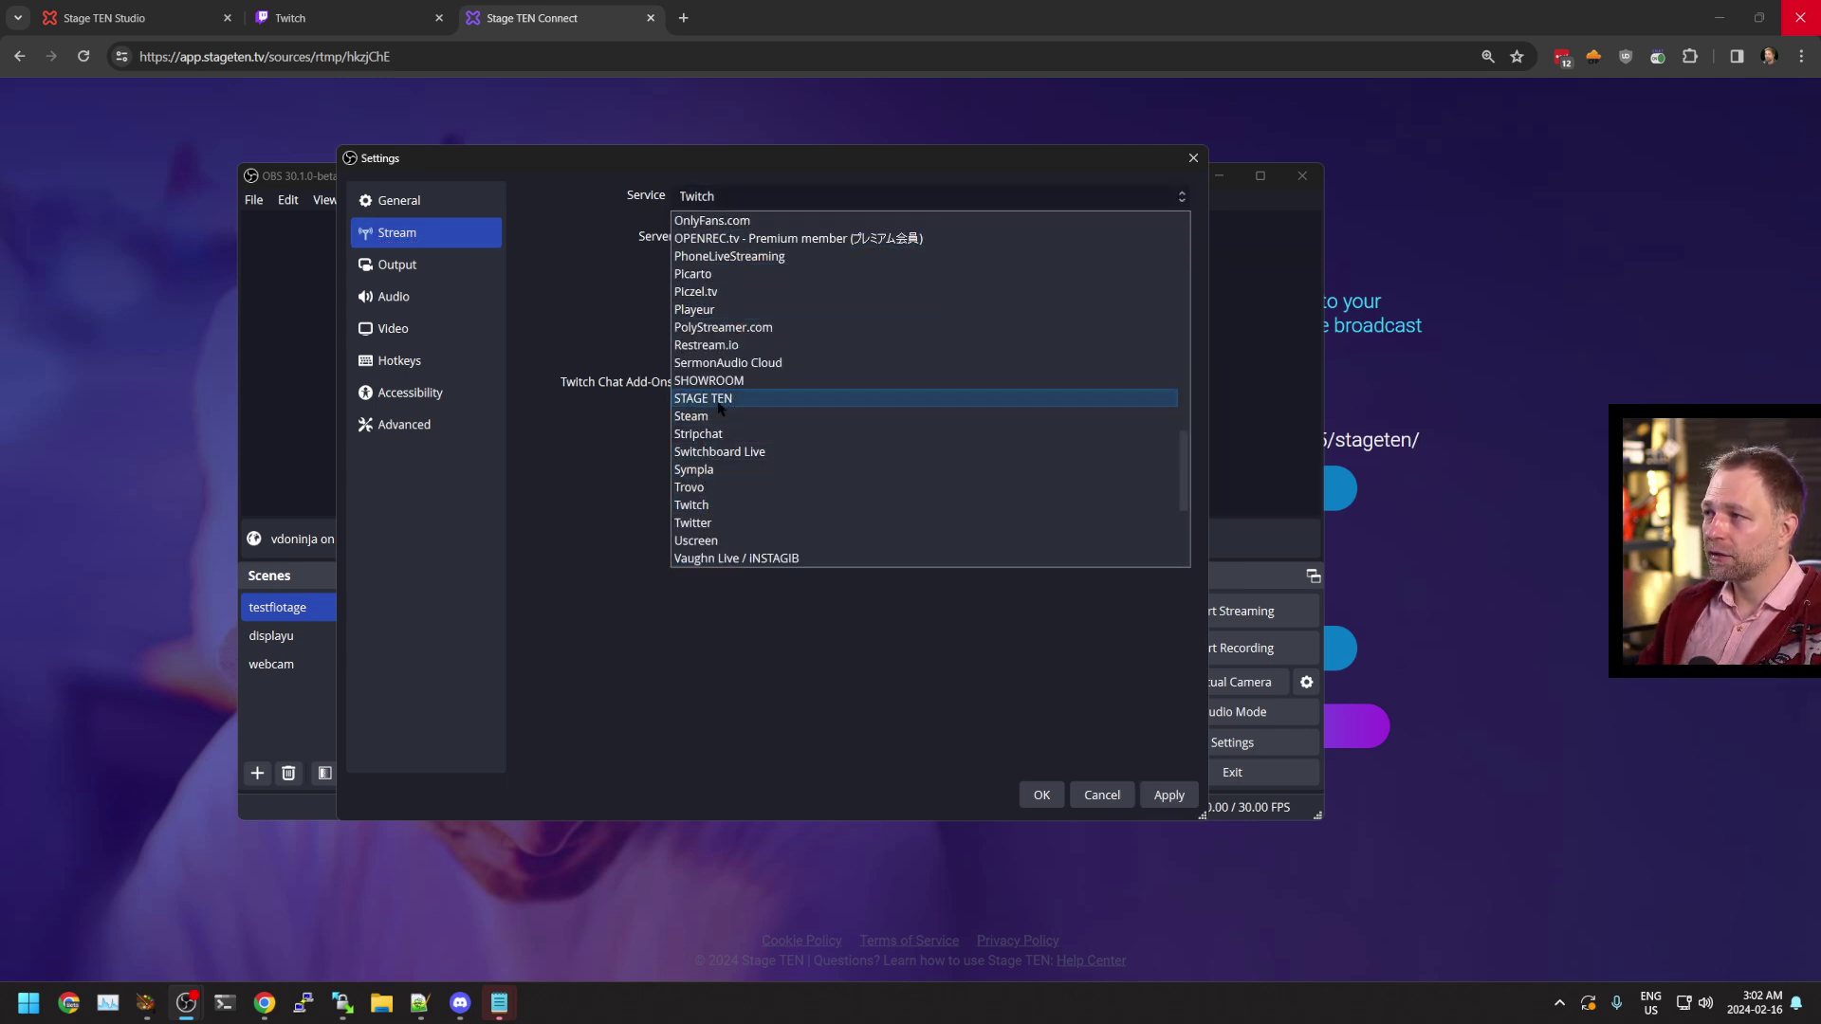
click(702, 398)
Paste the copied stream key, save the settings, and start streaming
click(807, 275)
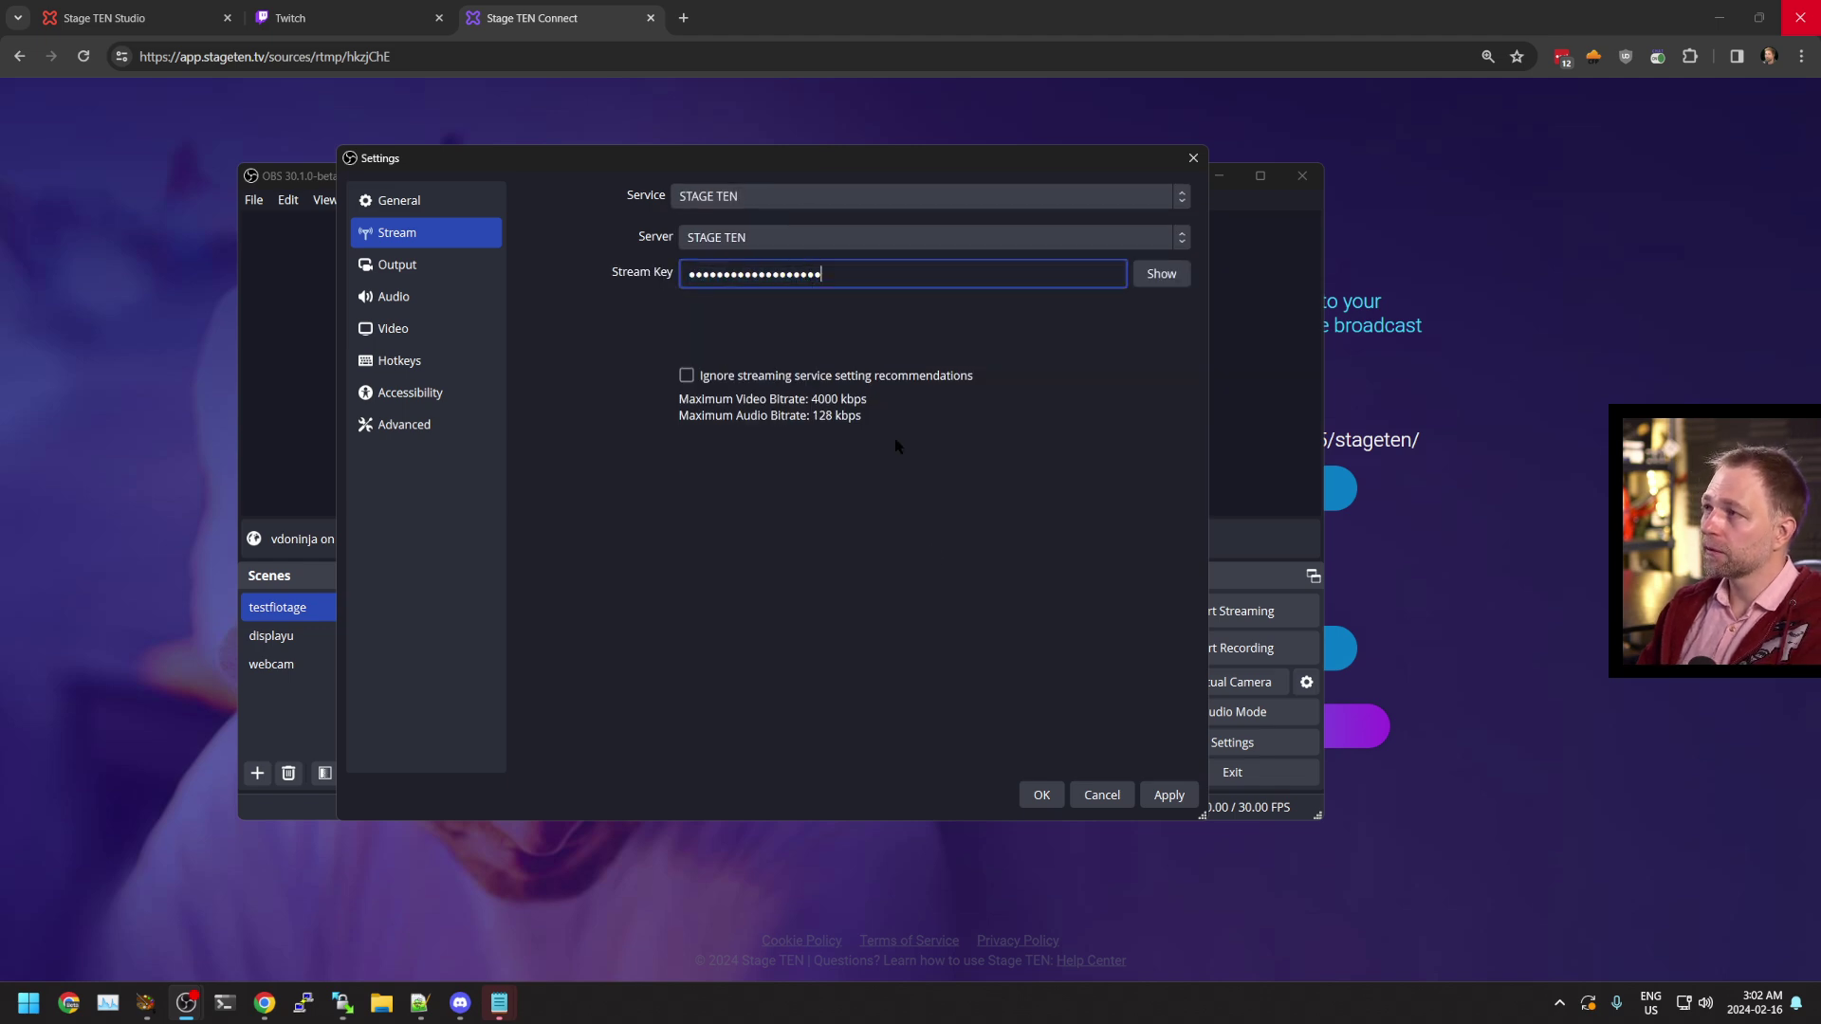
click(1041, 795)
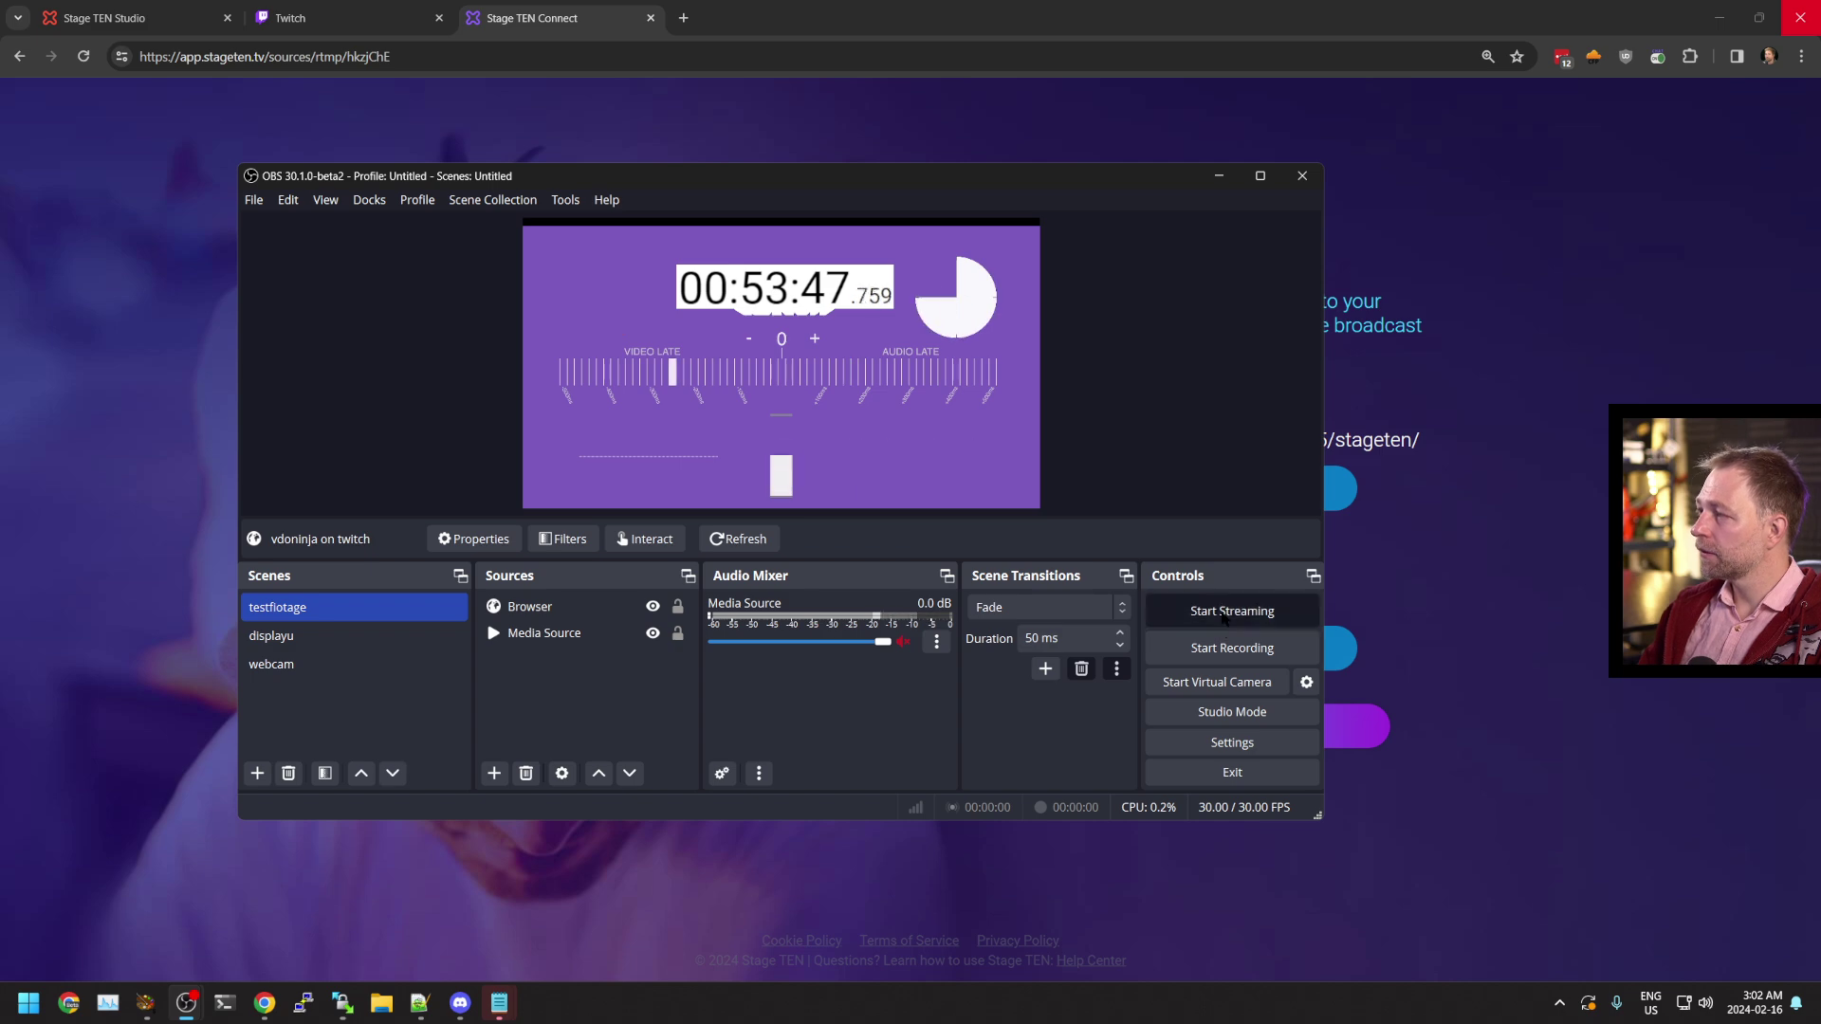
click(1218, 175)
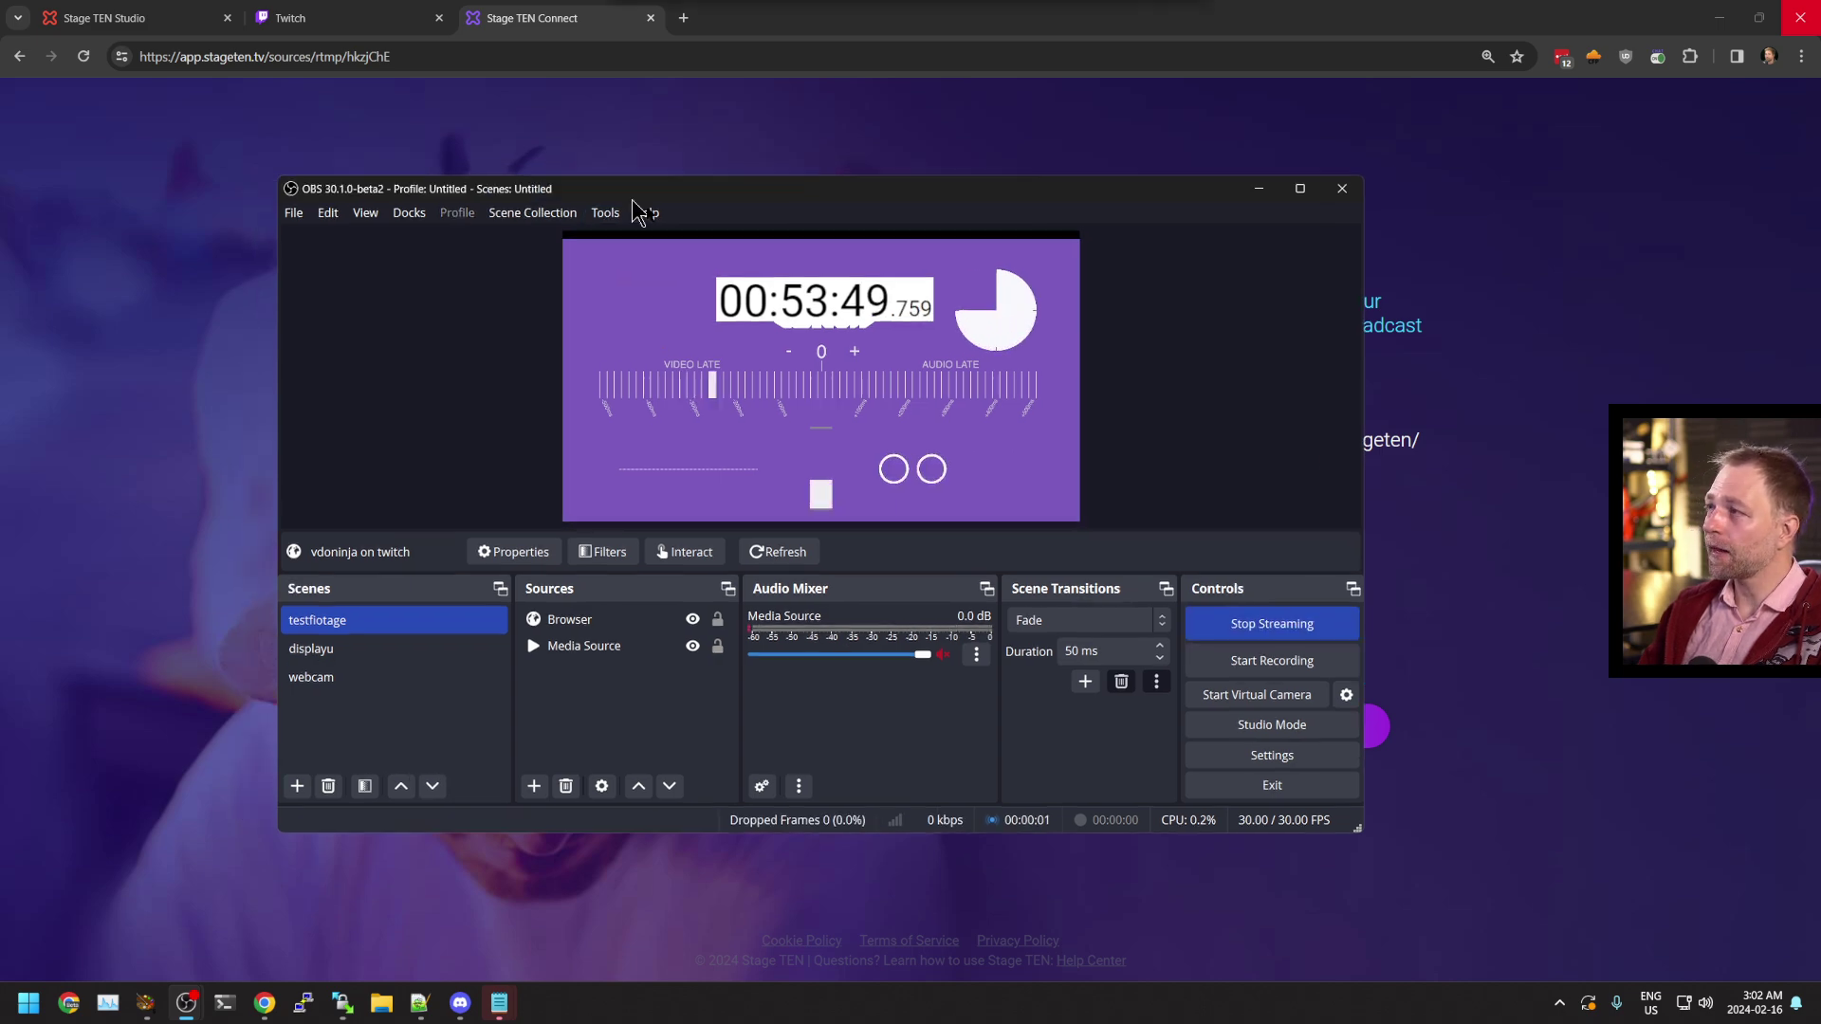
Close the Stage TEN Connect tab, then move the OBS window aside and minimize it
click(650, 18)
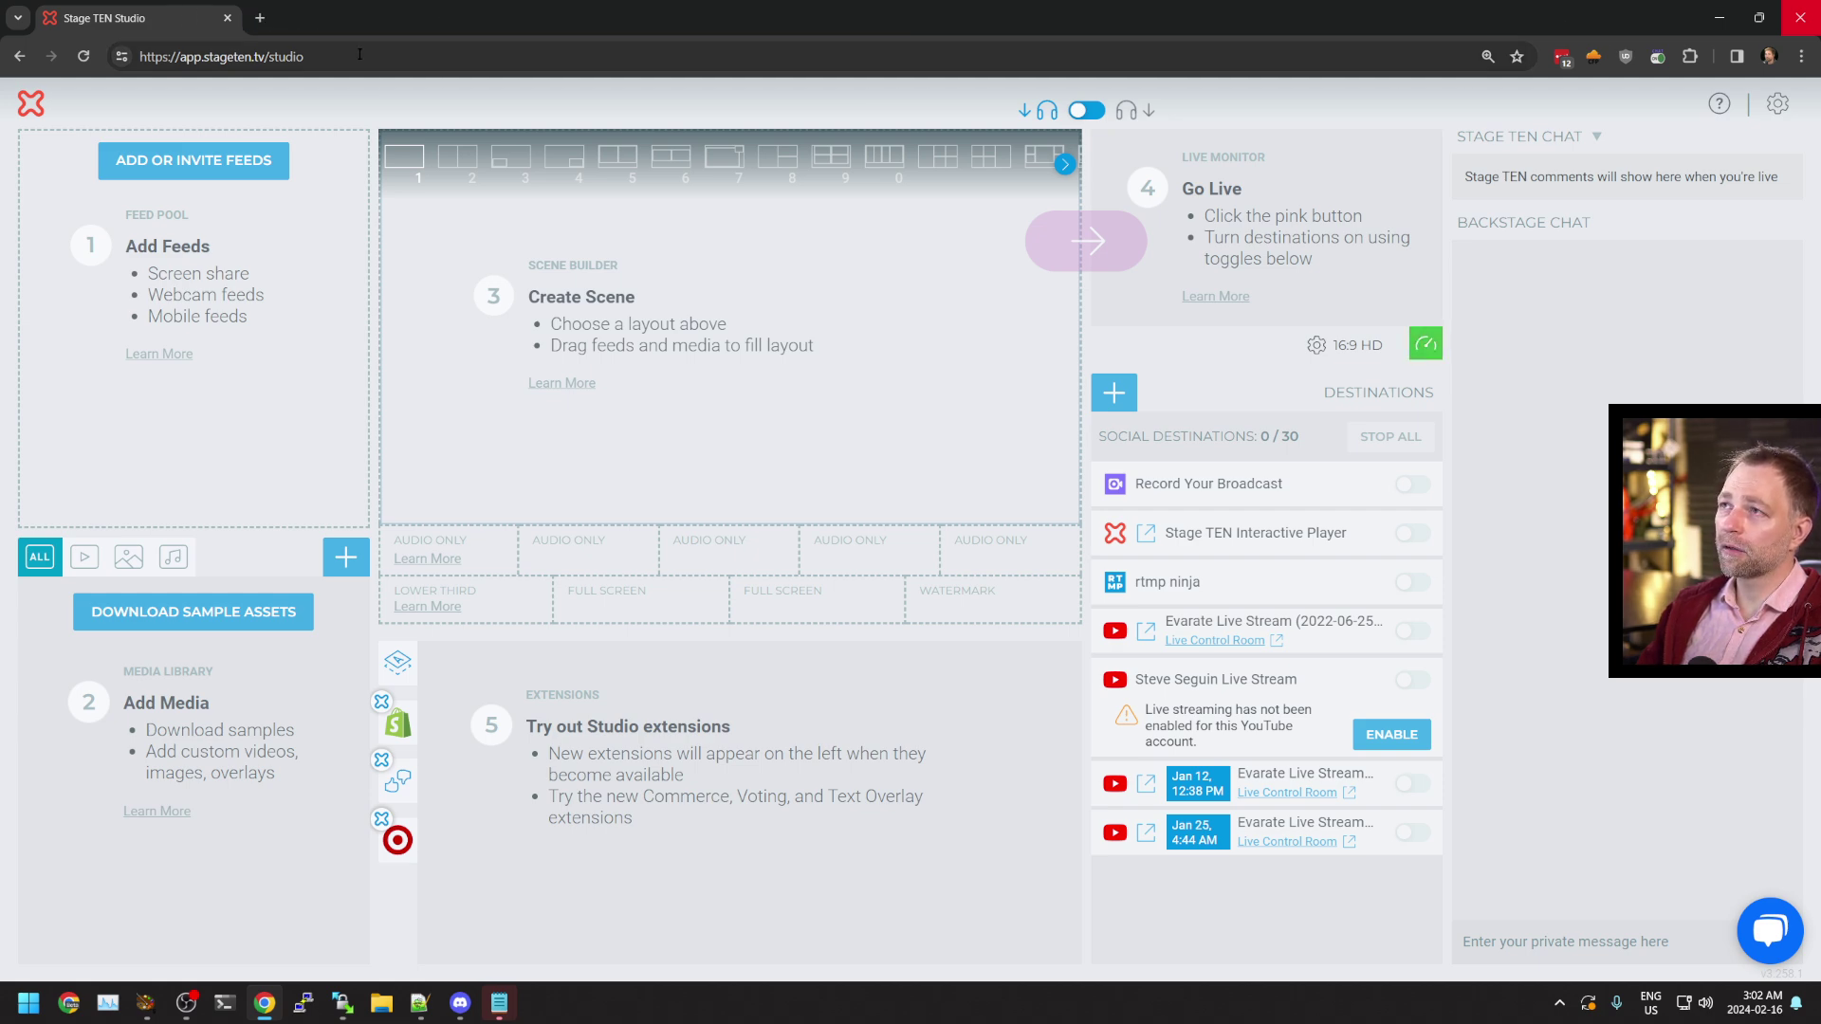
click(186, 1002)
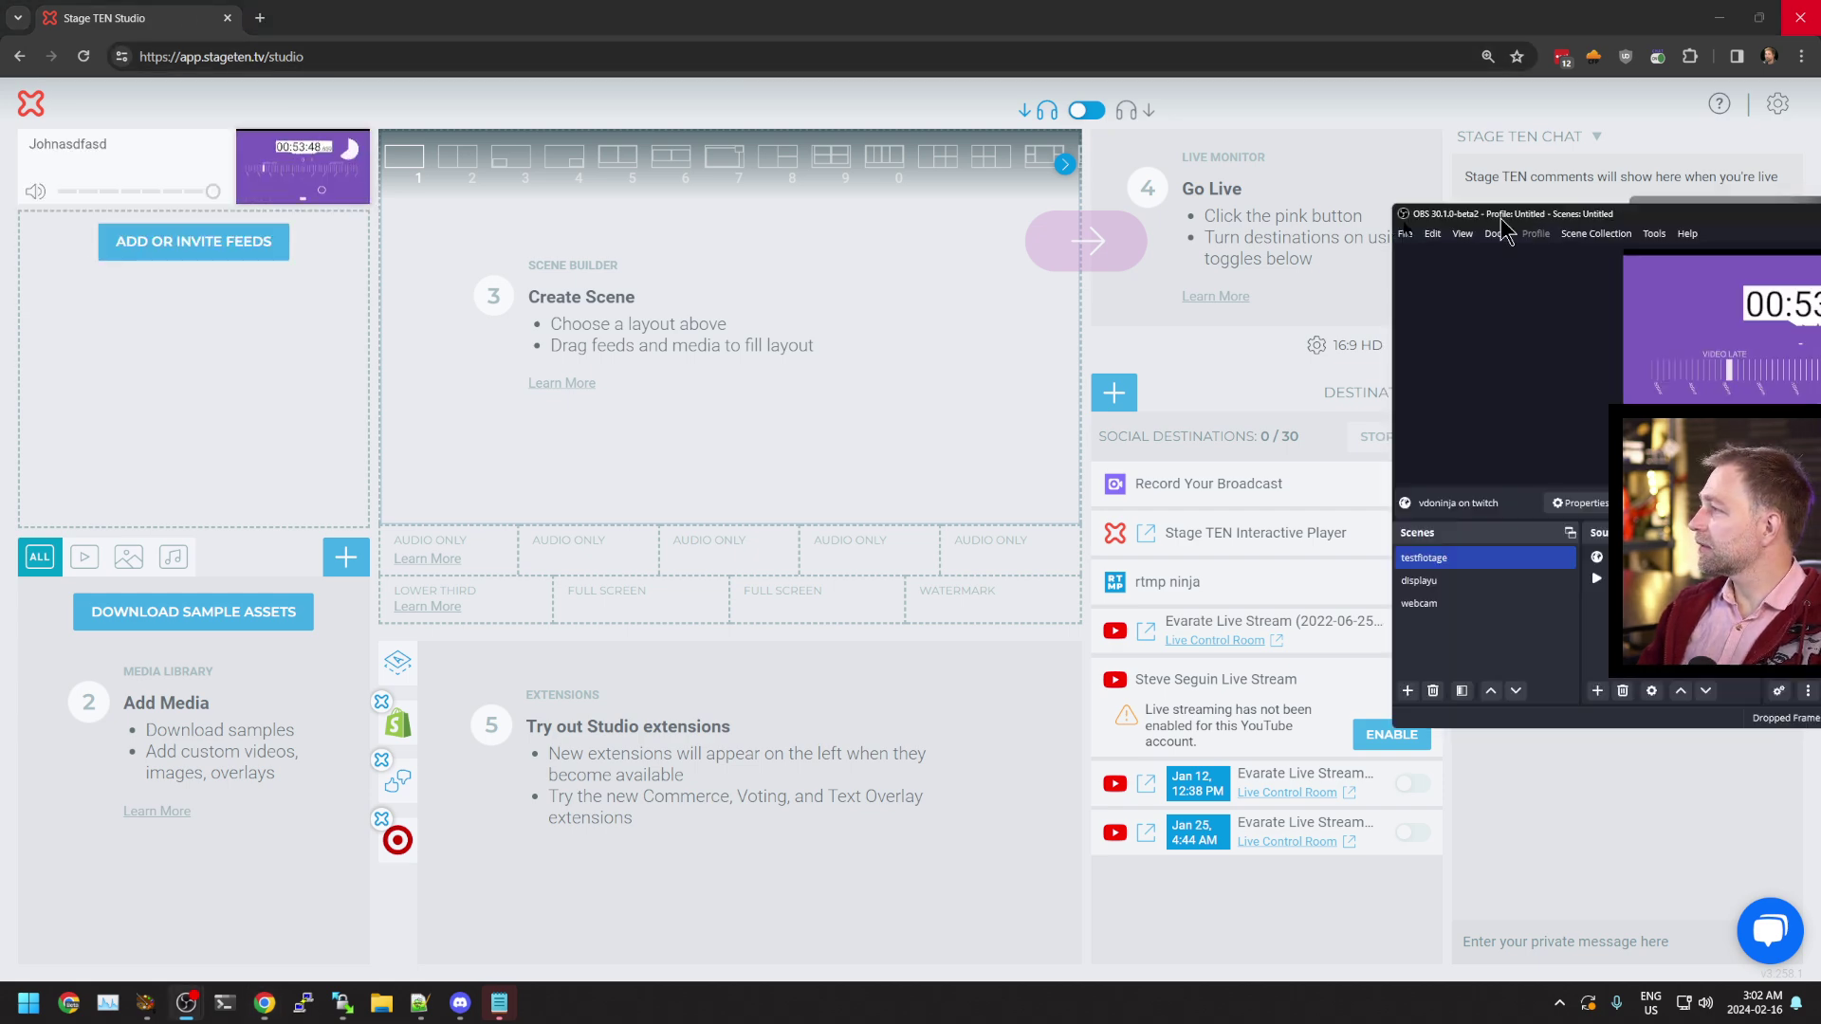
drag(1517, 218, 559, 216)
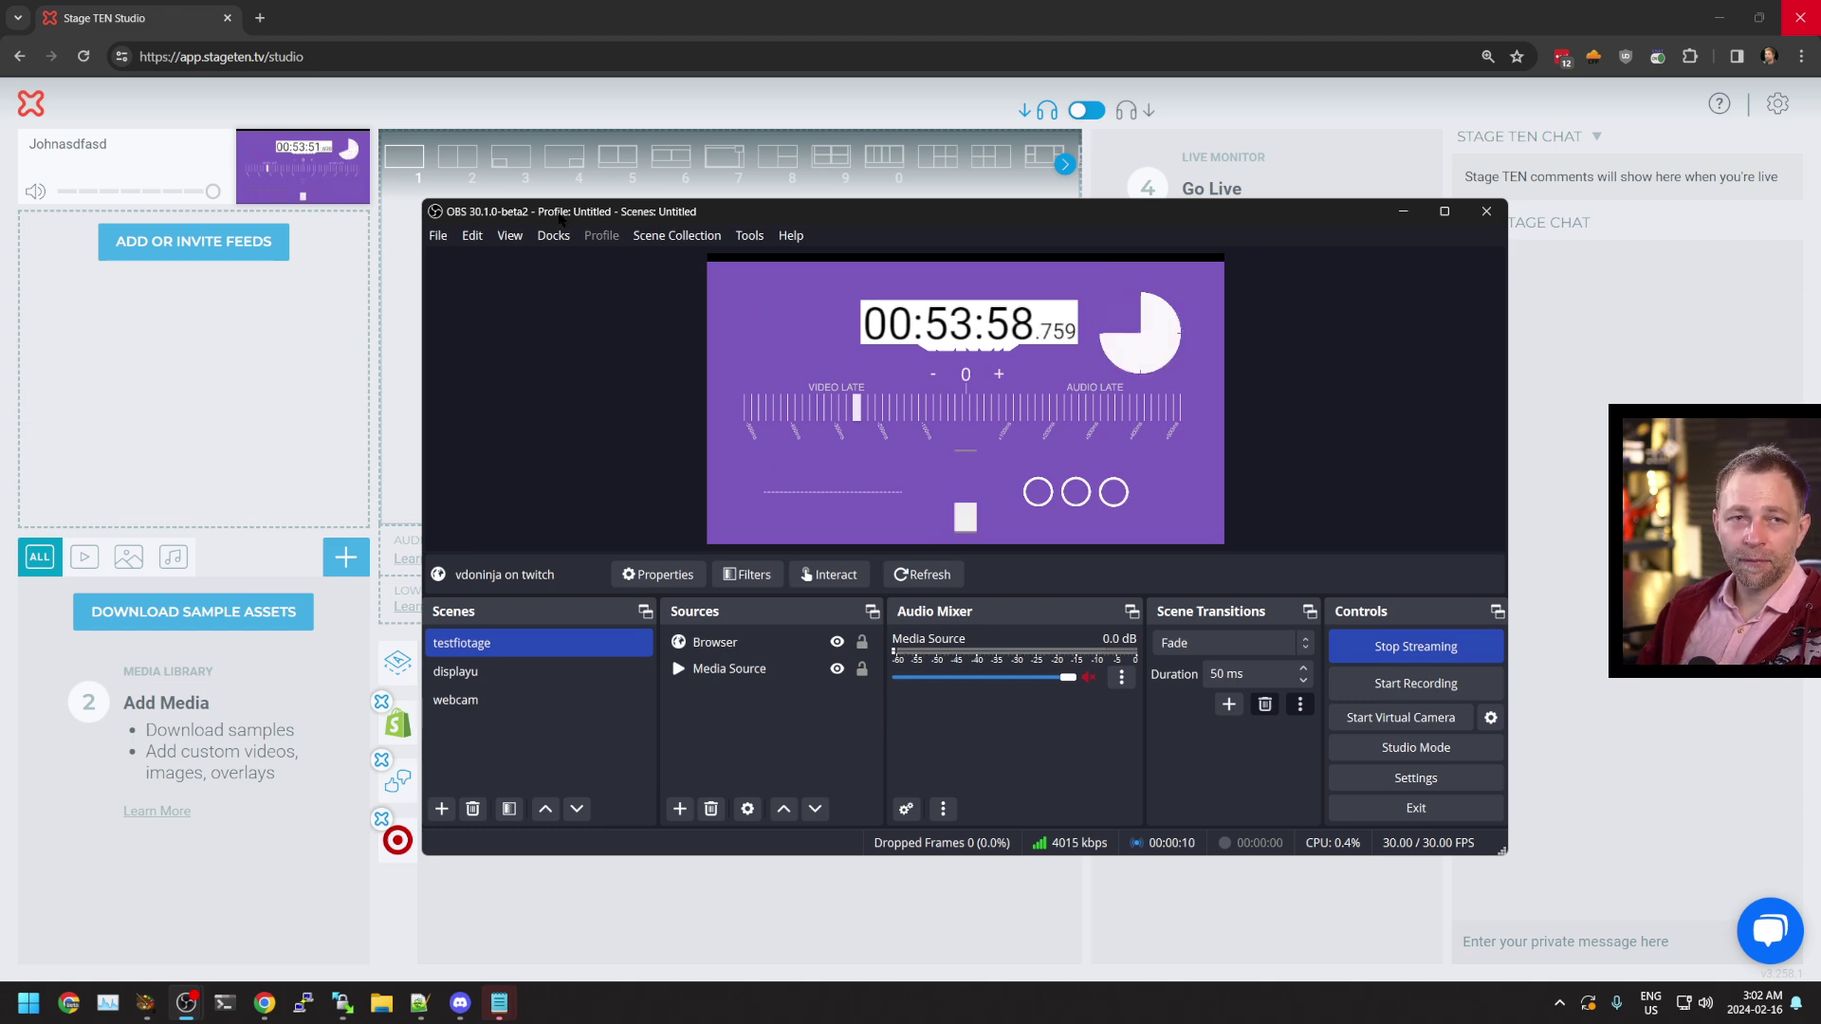
key(super+Down)
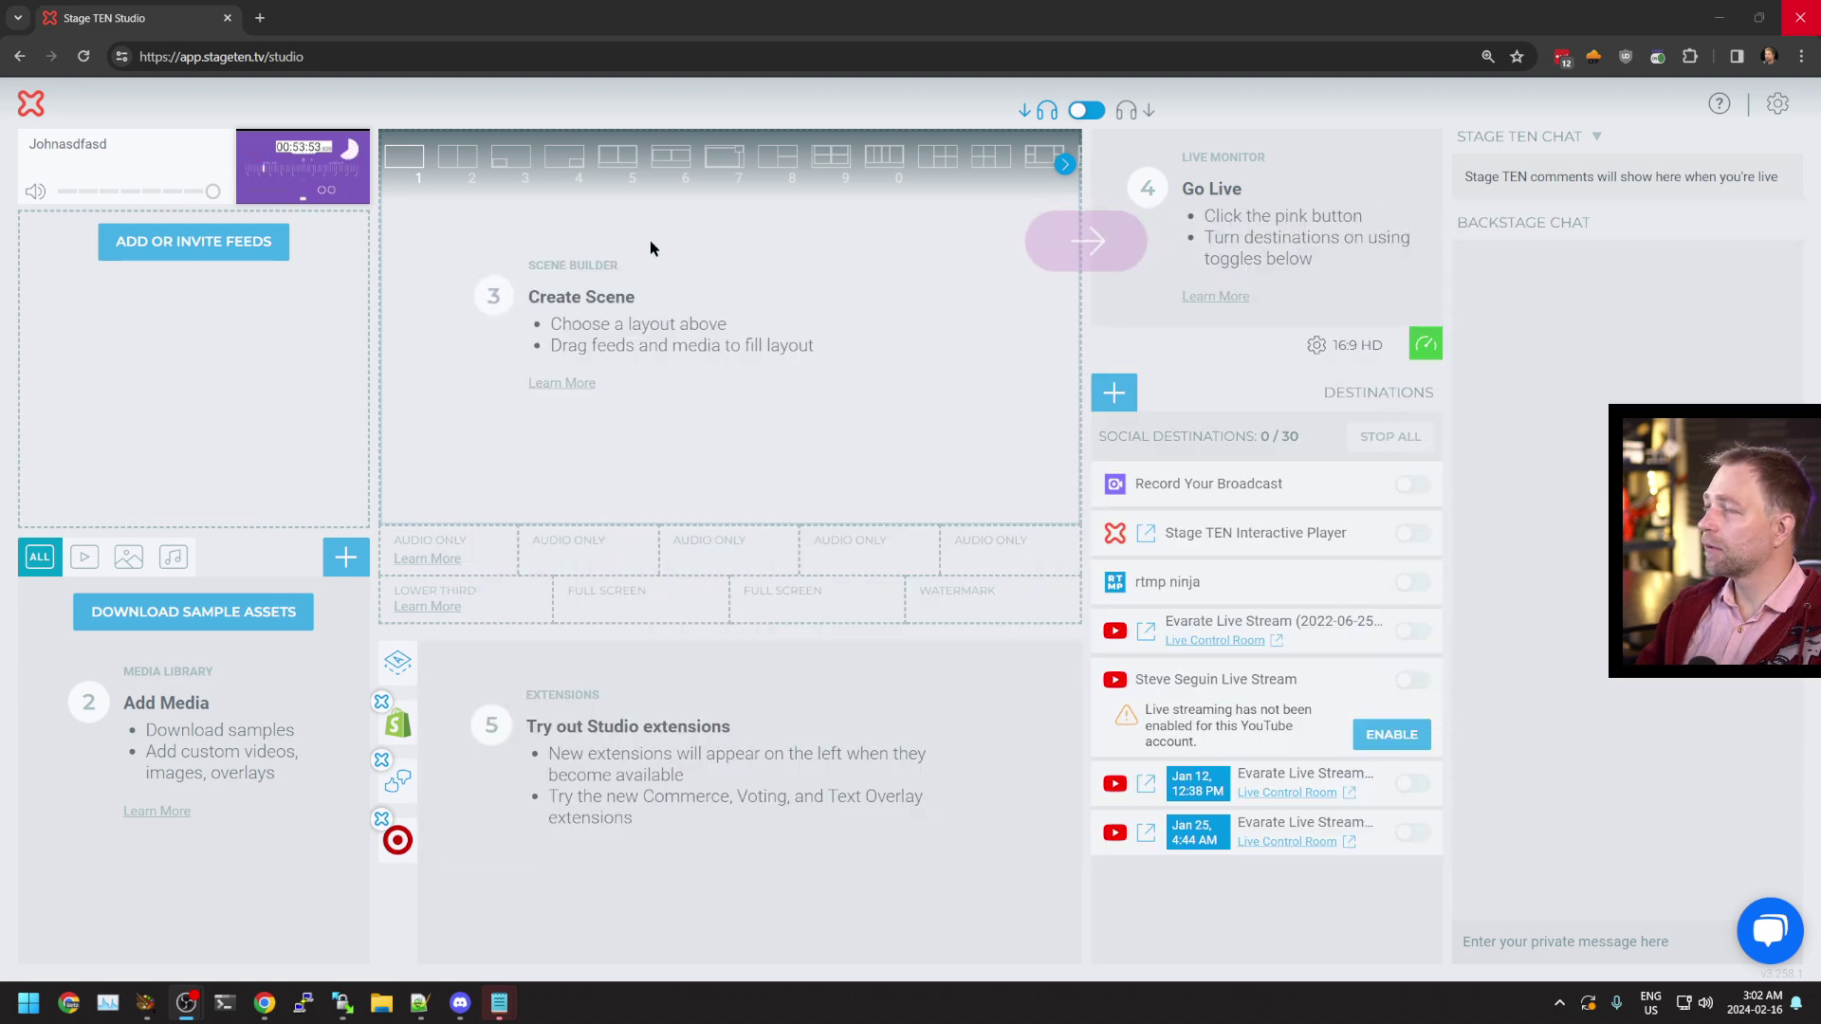
Check the incoming OBS feed in Stage TEN Studio, copy its Solo Link, and return to OBS
scroll(333, 353, up, 5)
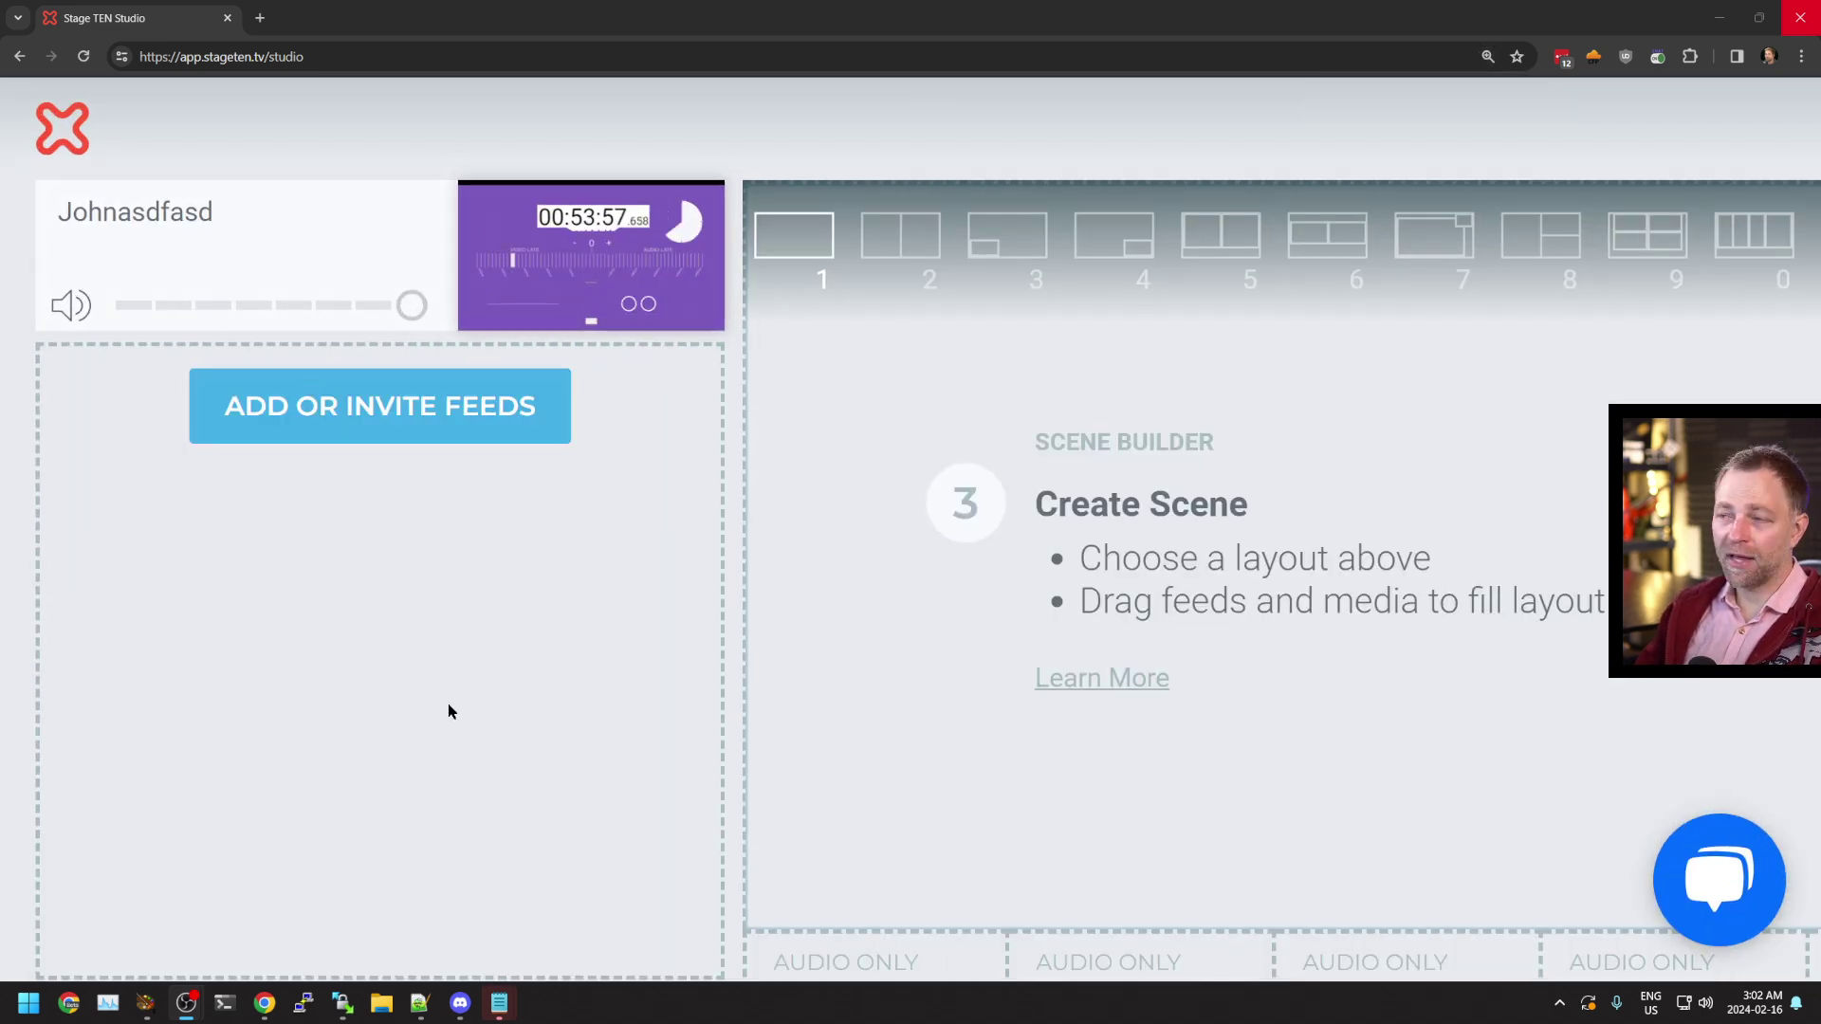
scroll(486, 653, down, 2)
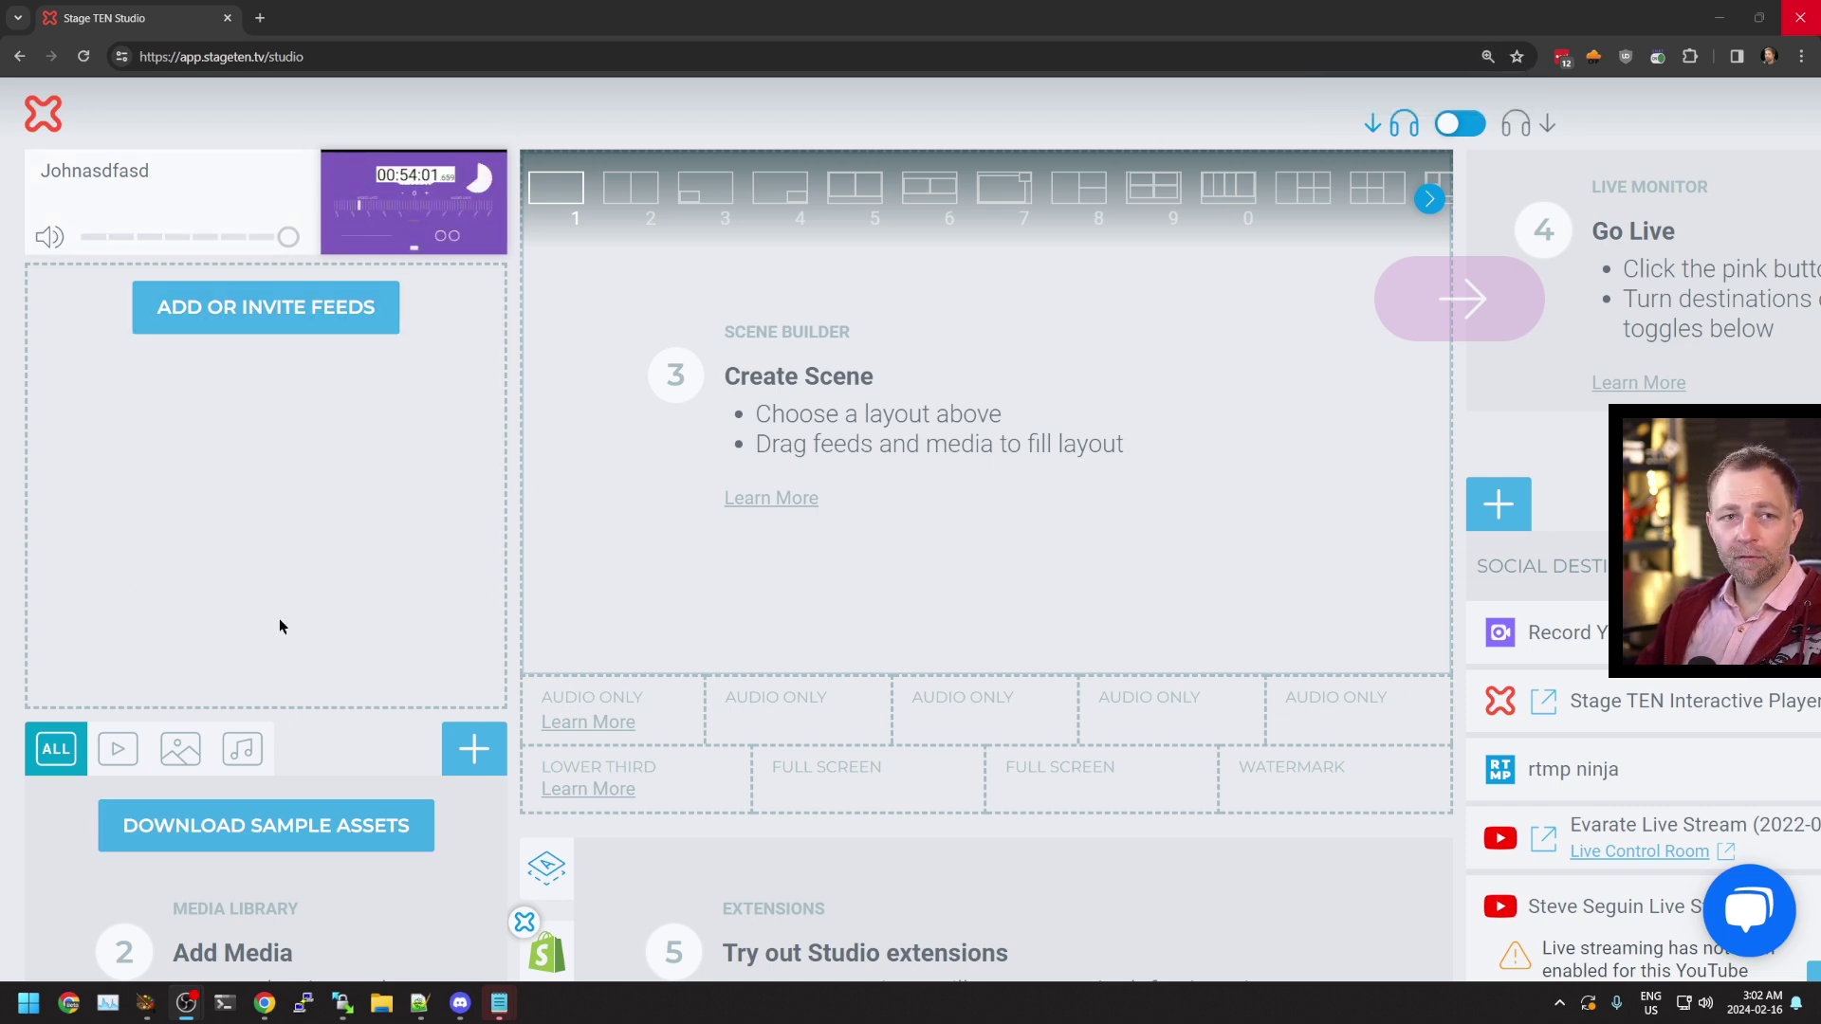
scroll(489, 652, down, 2)
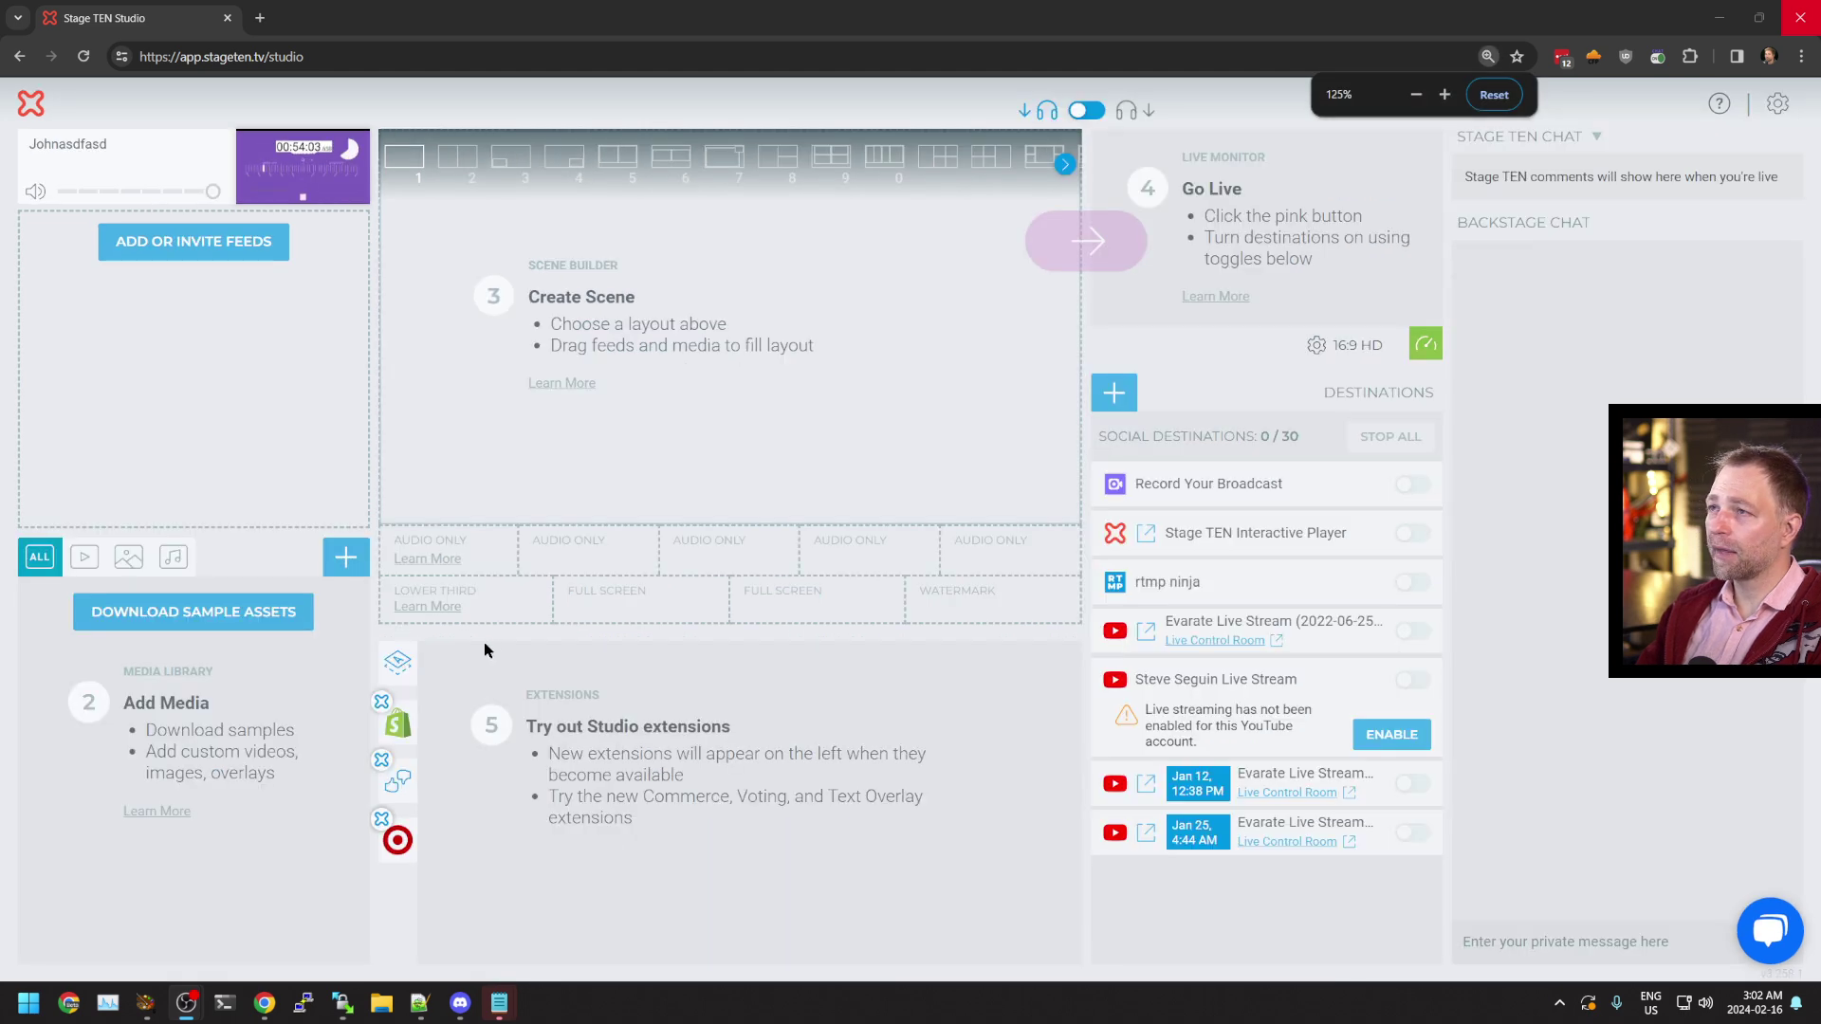
mouse_move(253, 149)
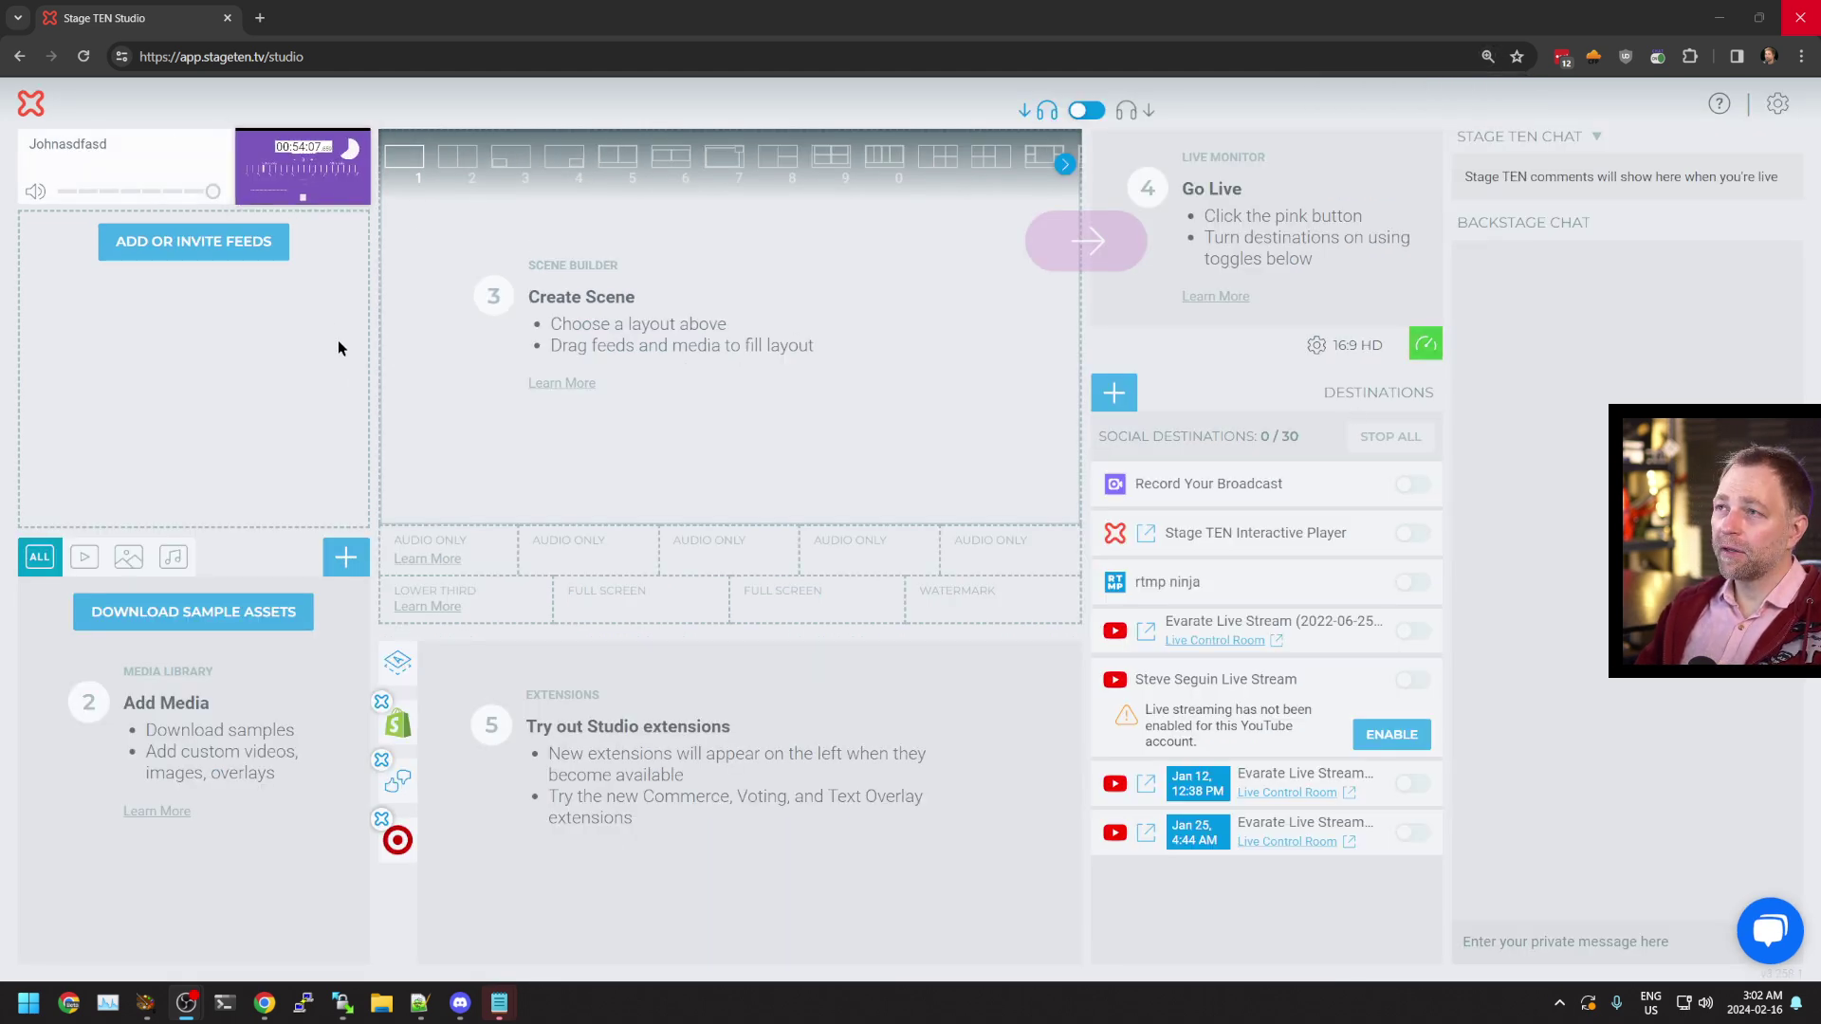
scroll(338, 339, up, 3)
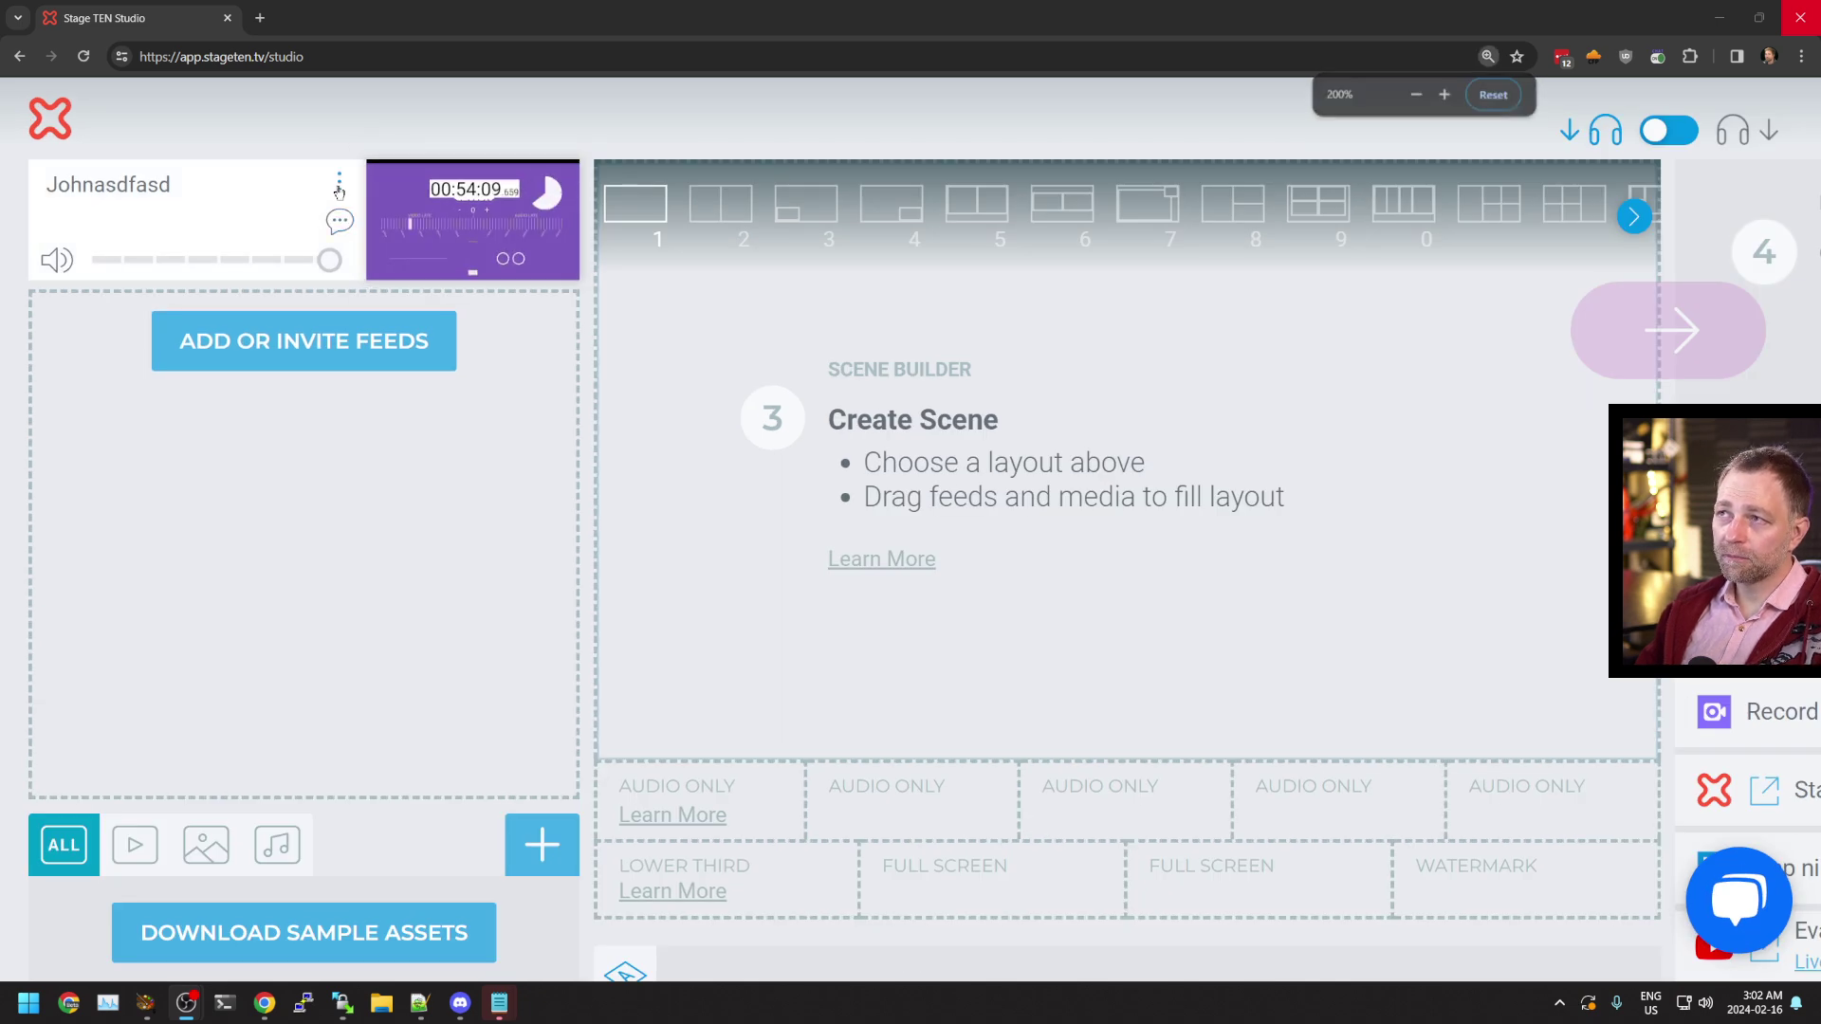
click(339, 185)
click(454, 301)
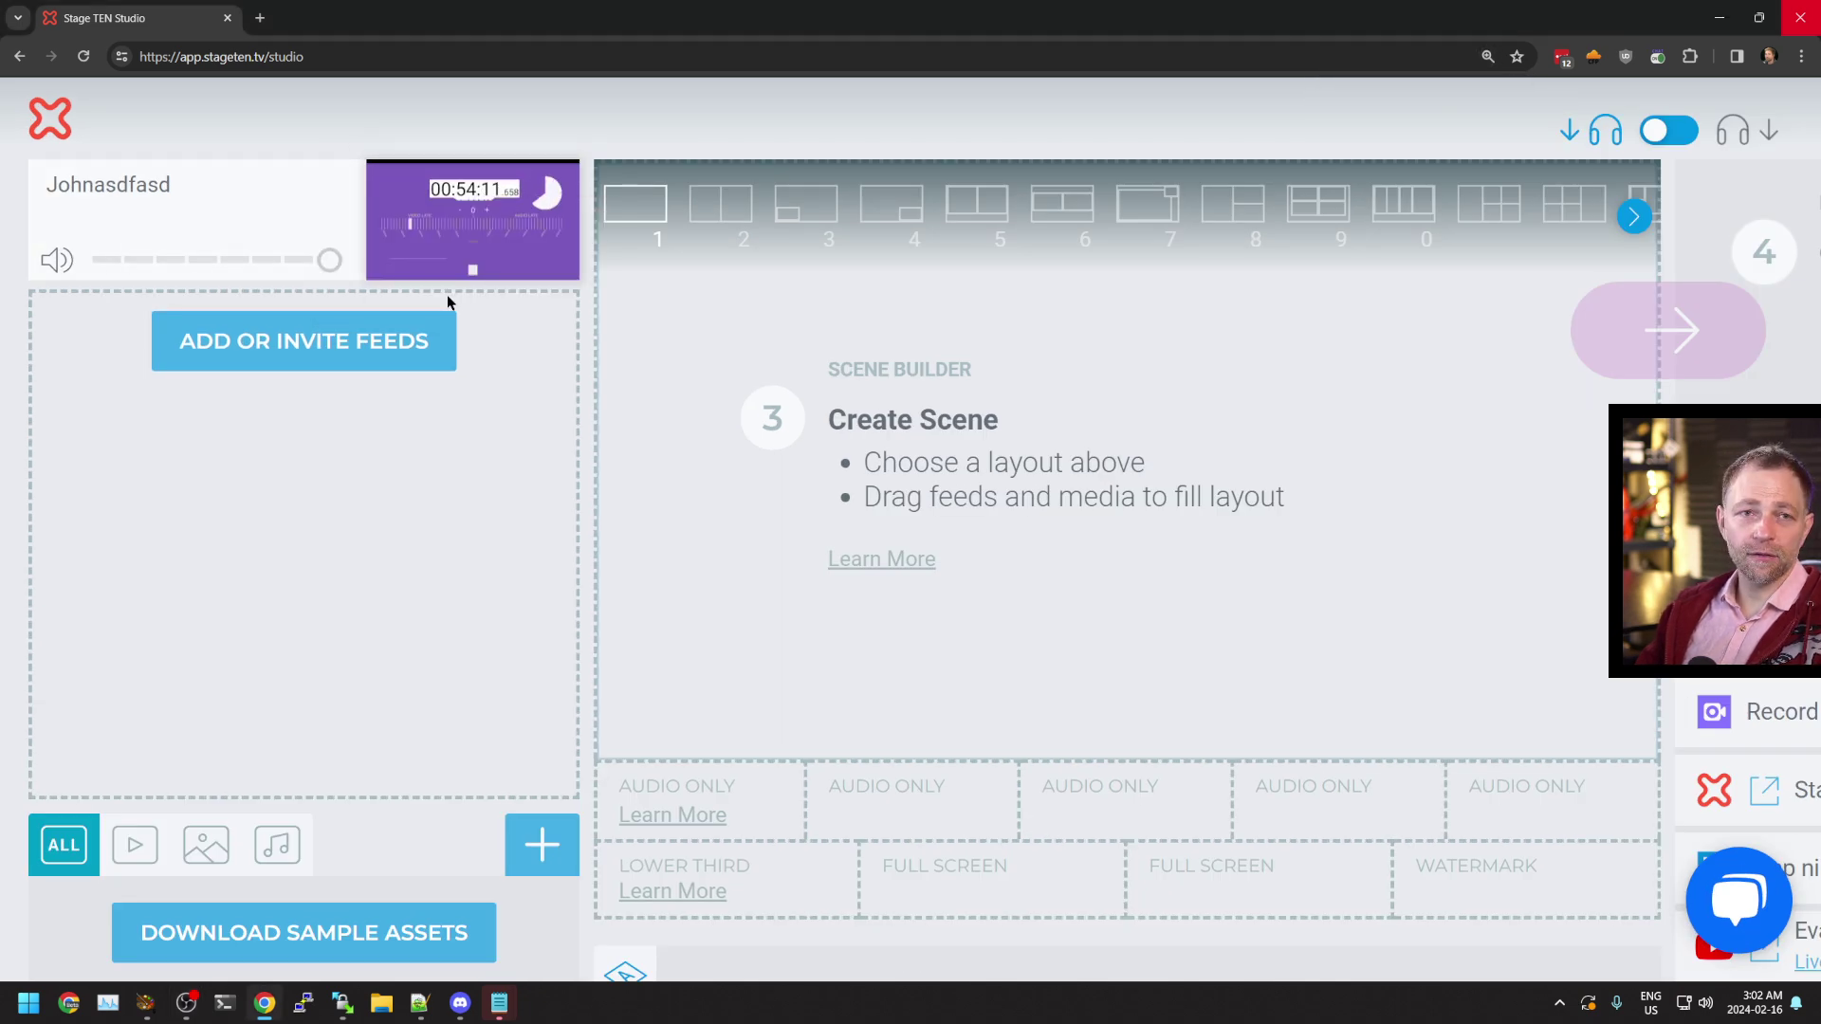
scroll(562, 360, down, 3)
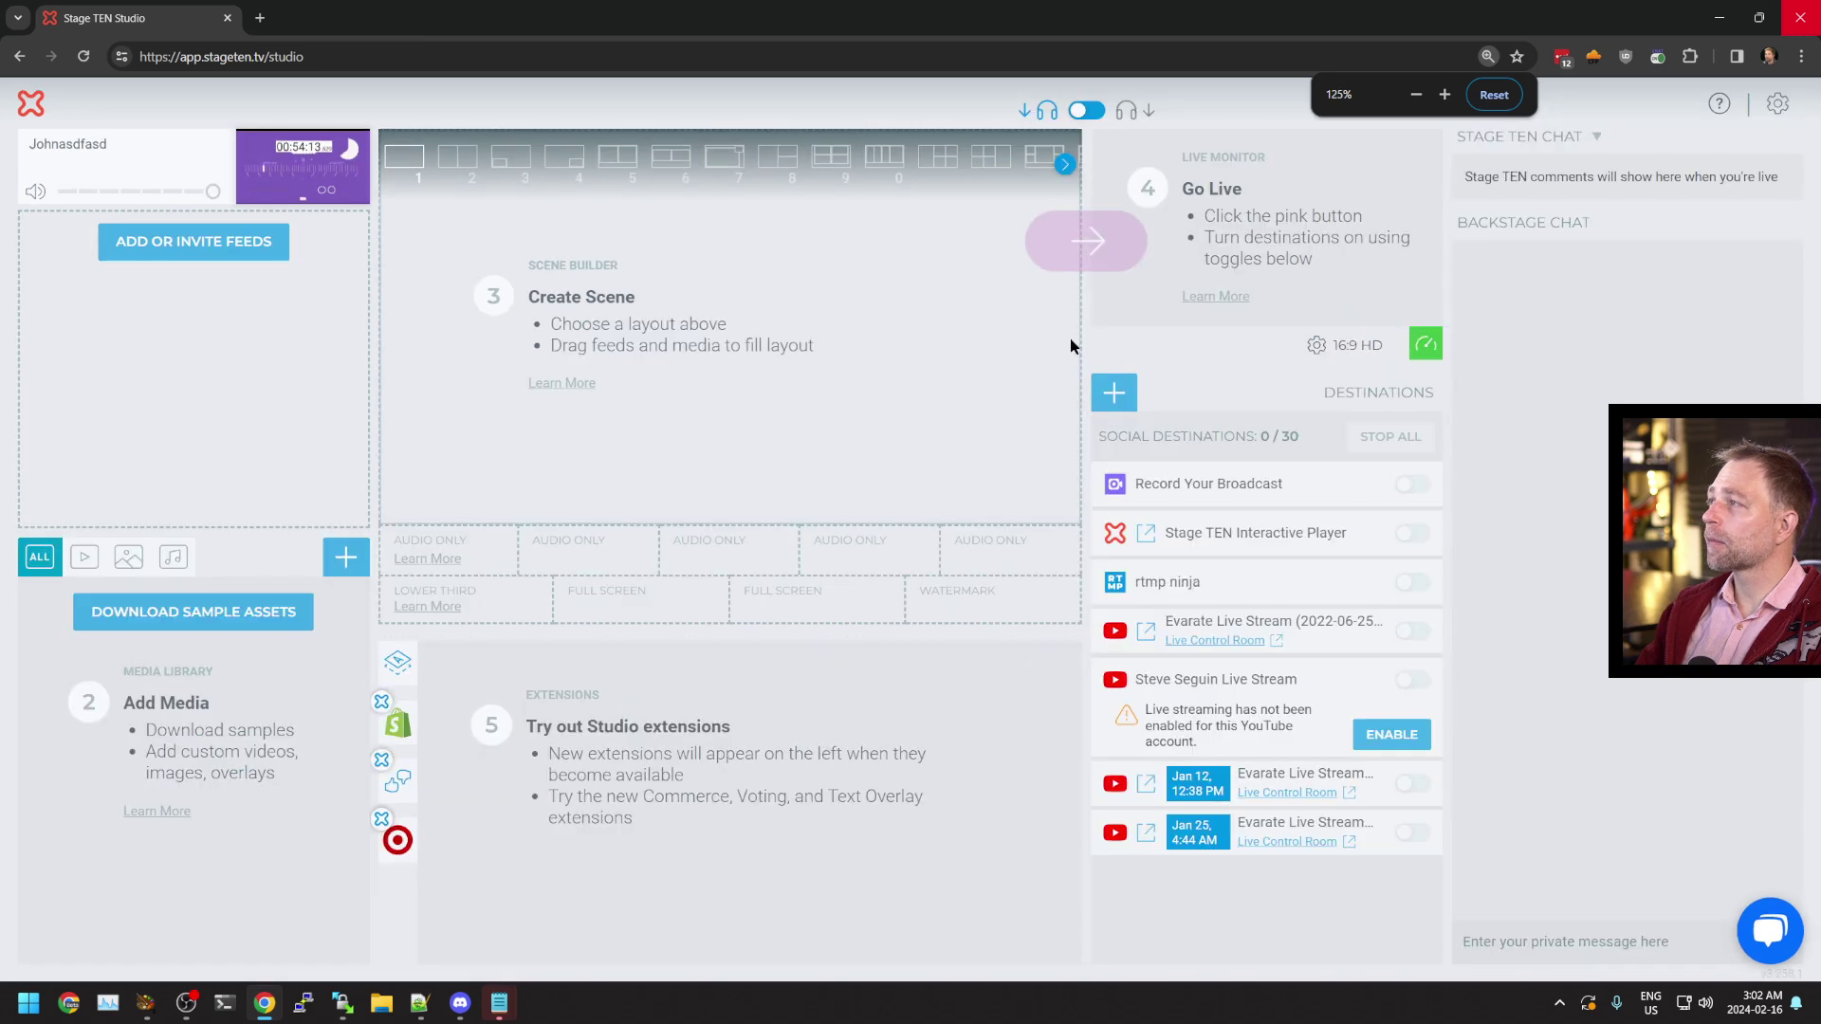
key(alt+Tab)
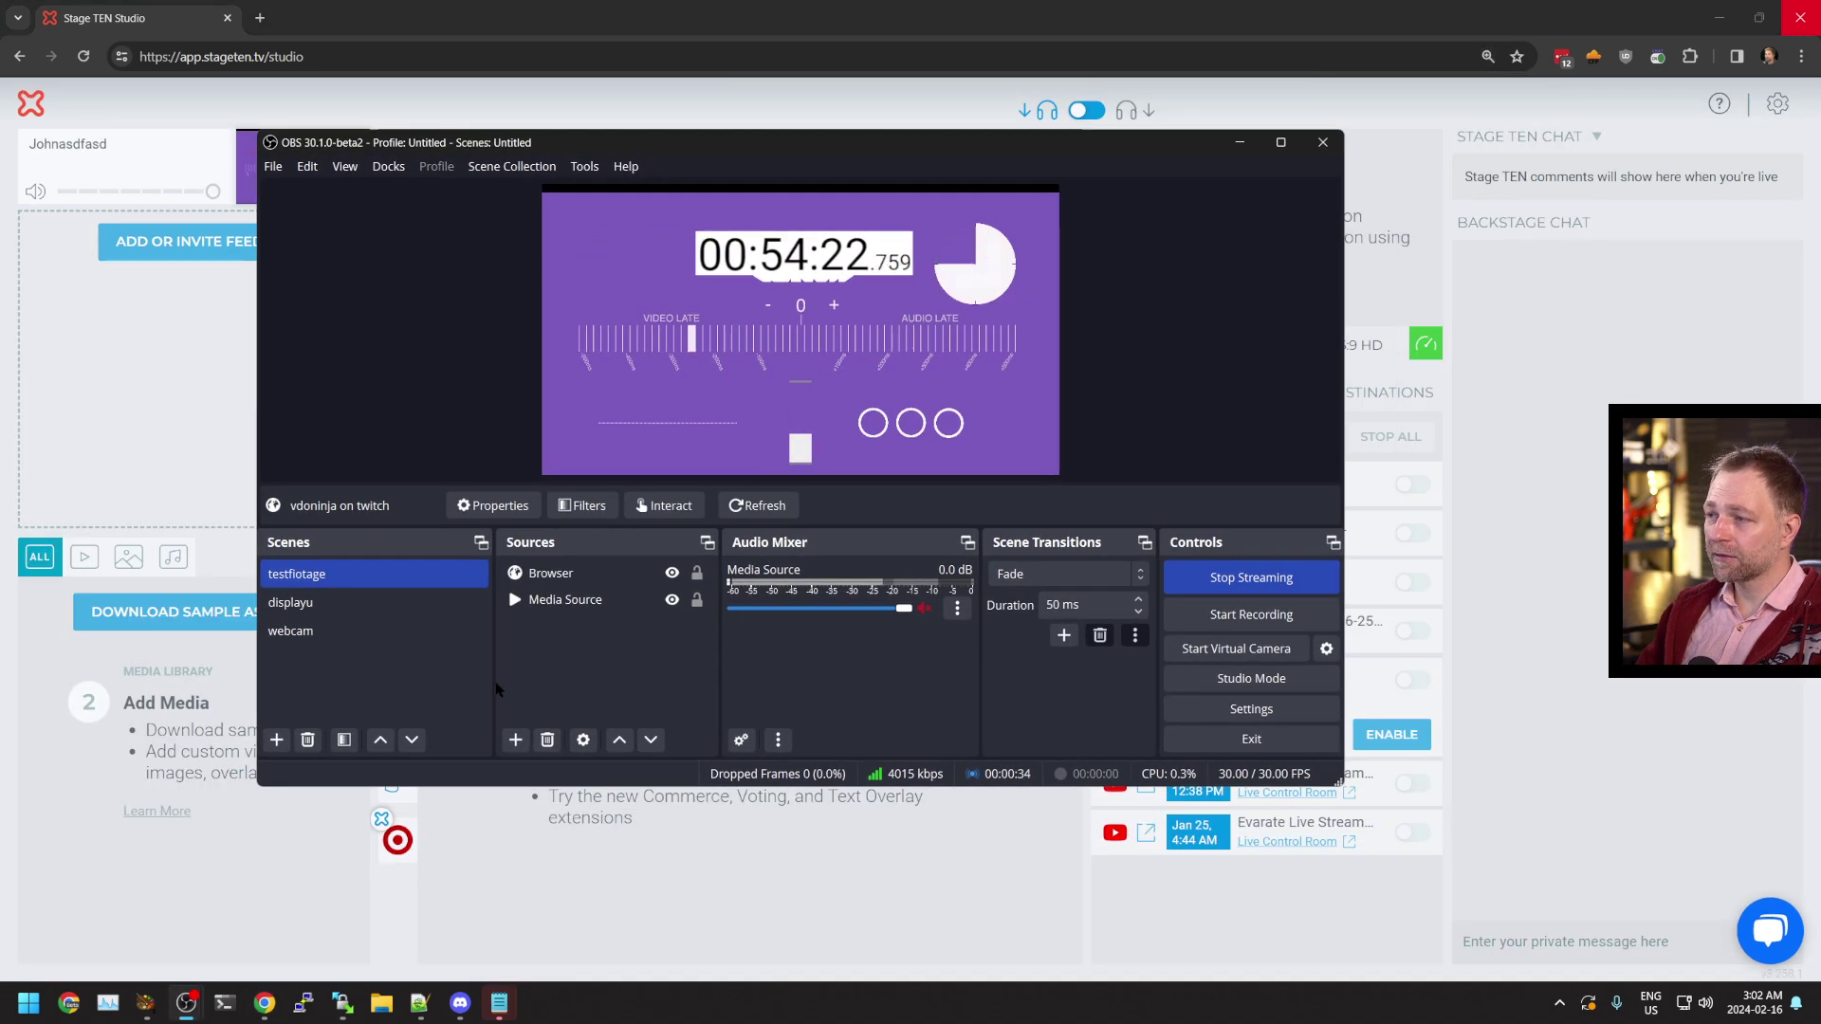
Add a browser source named 'stageten rtmp' with the Stage TEN viewer link as its URL
click(515, 740)
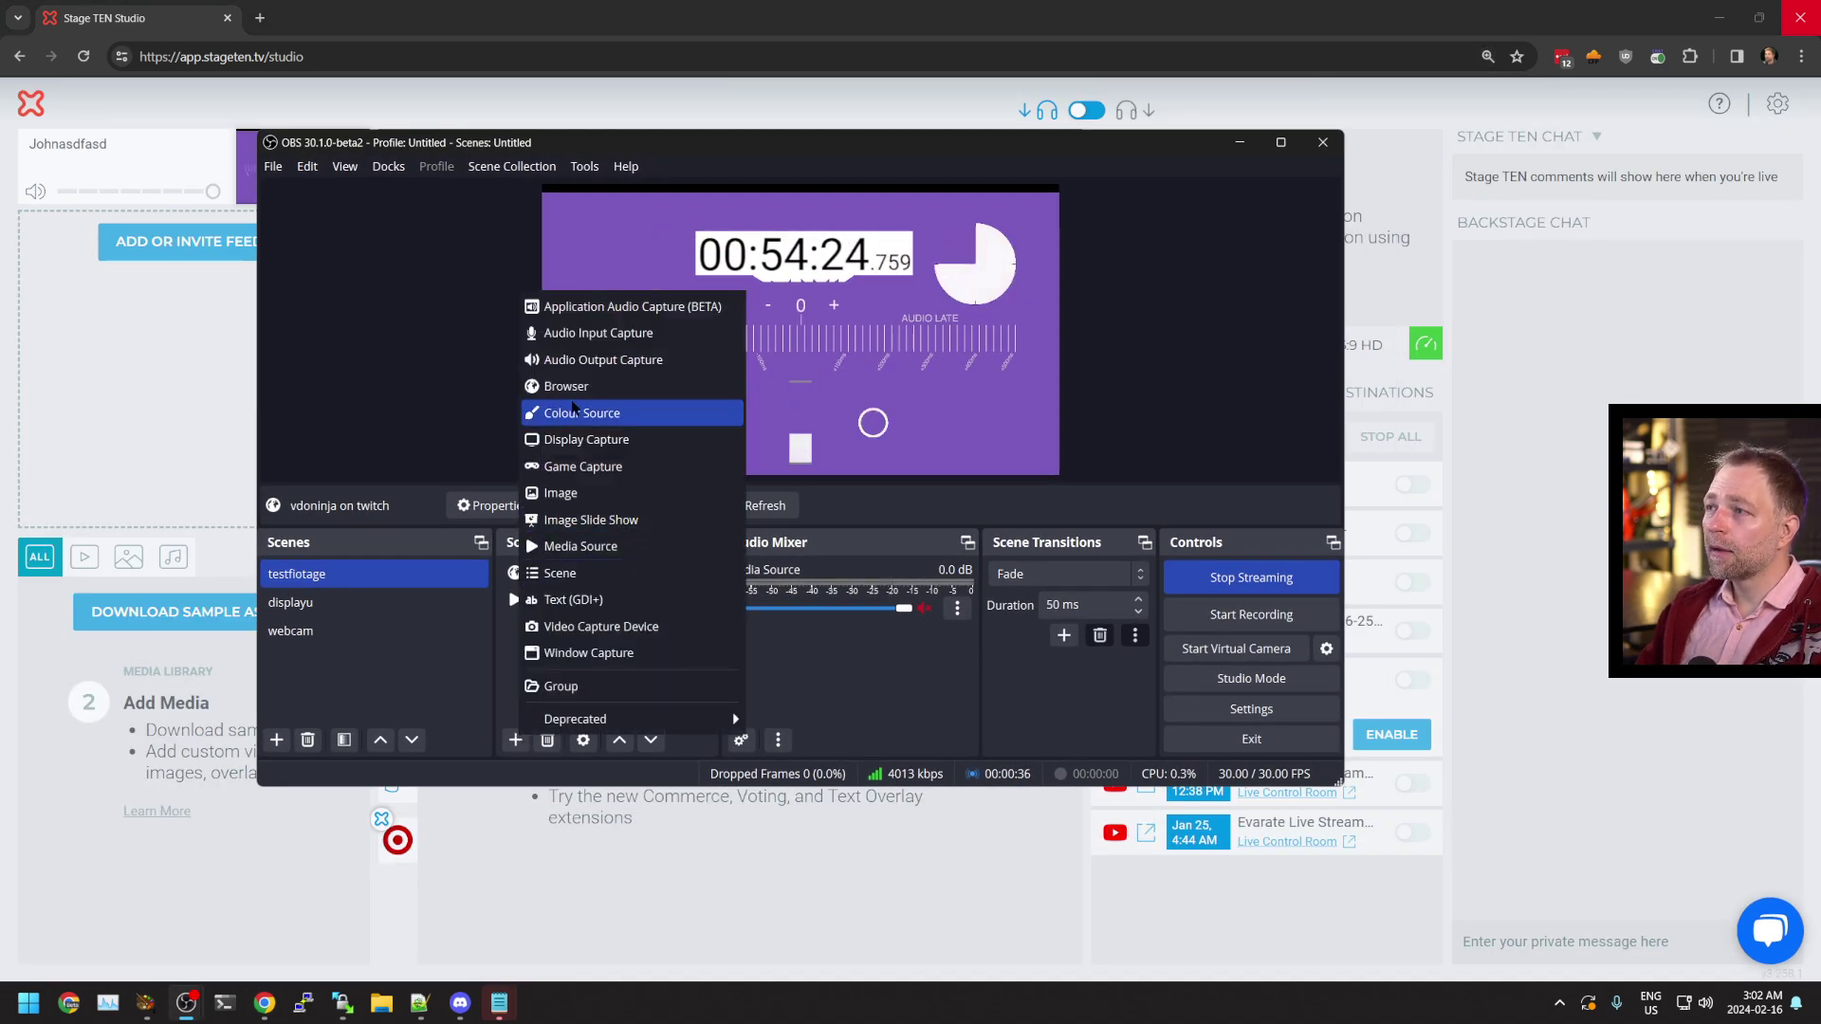
click(575, 390)
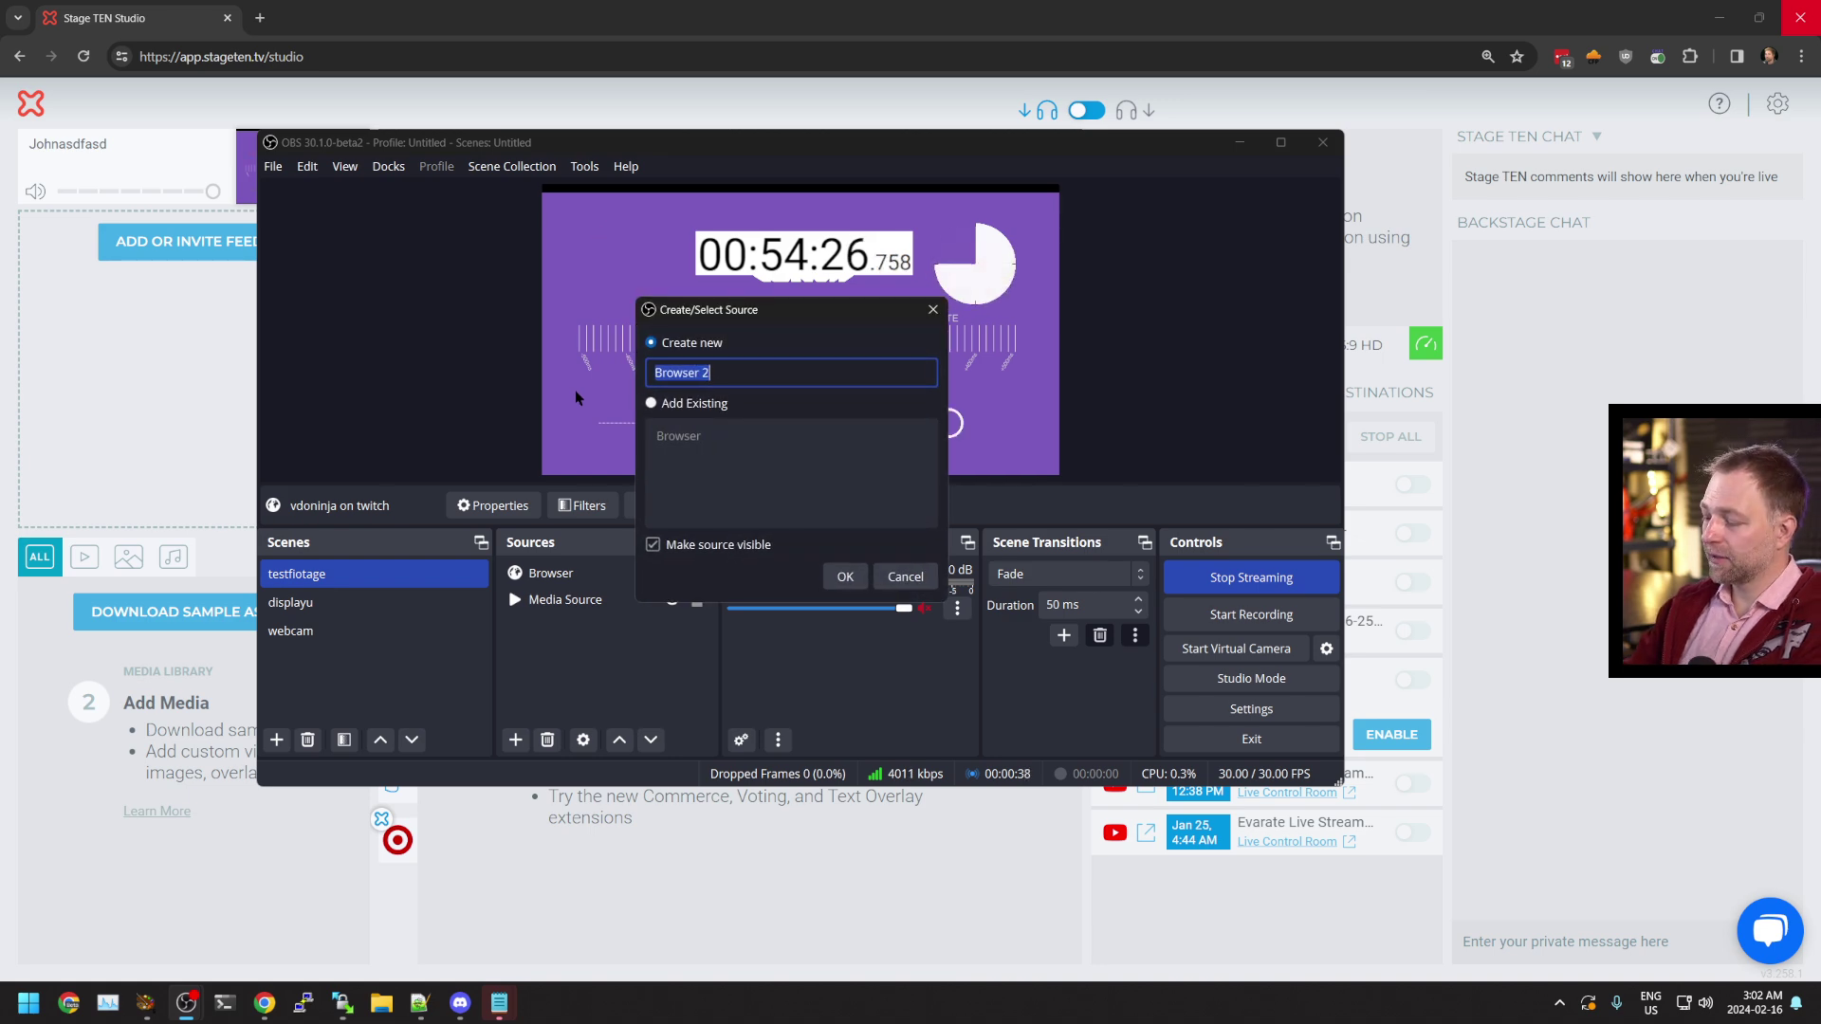
text(stageten rtmp)
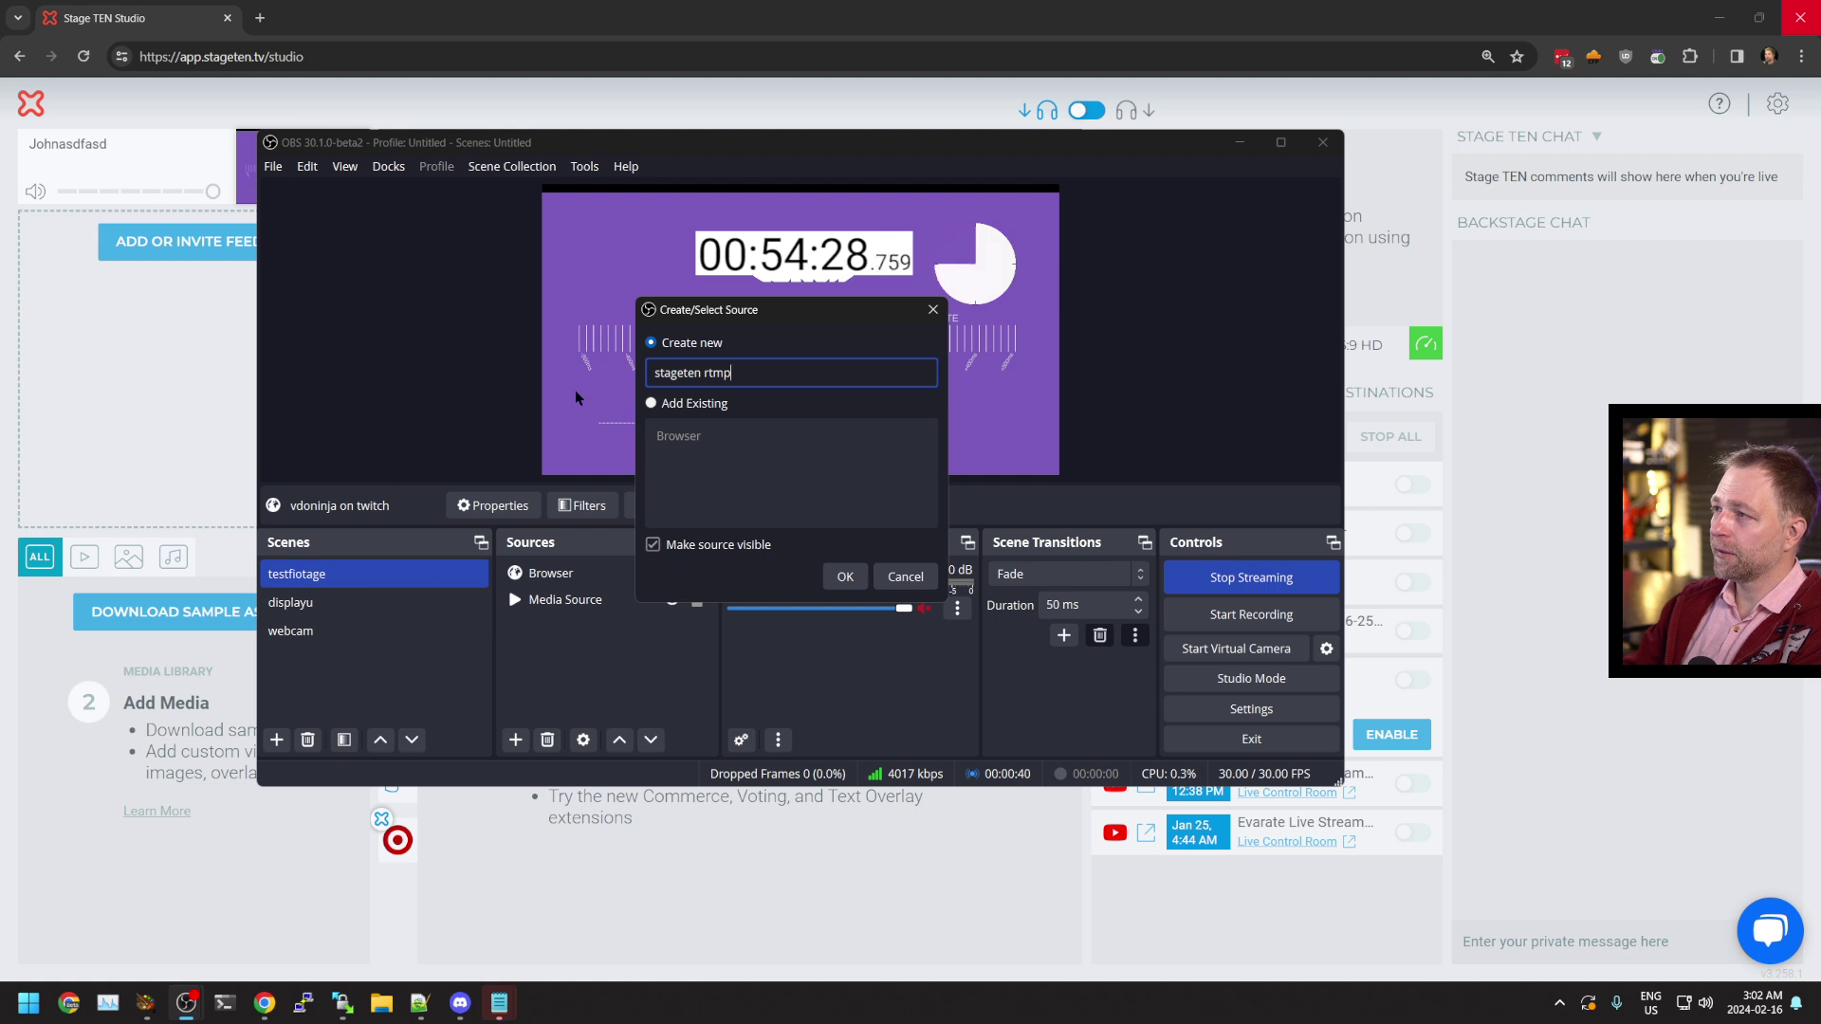
key(Return)
triple_click(664, 496)
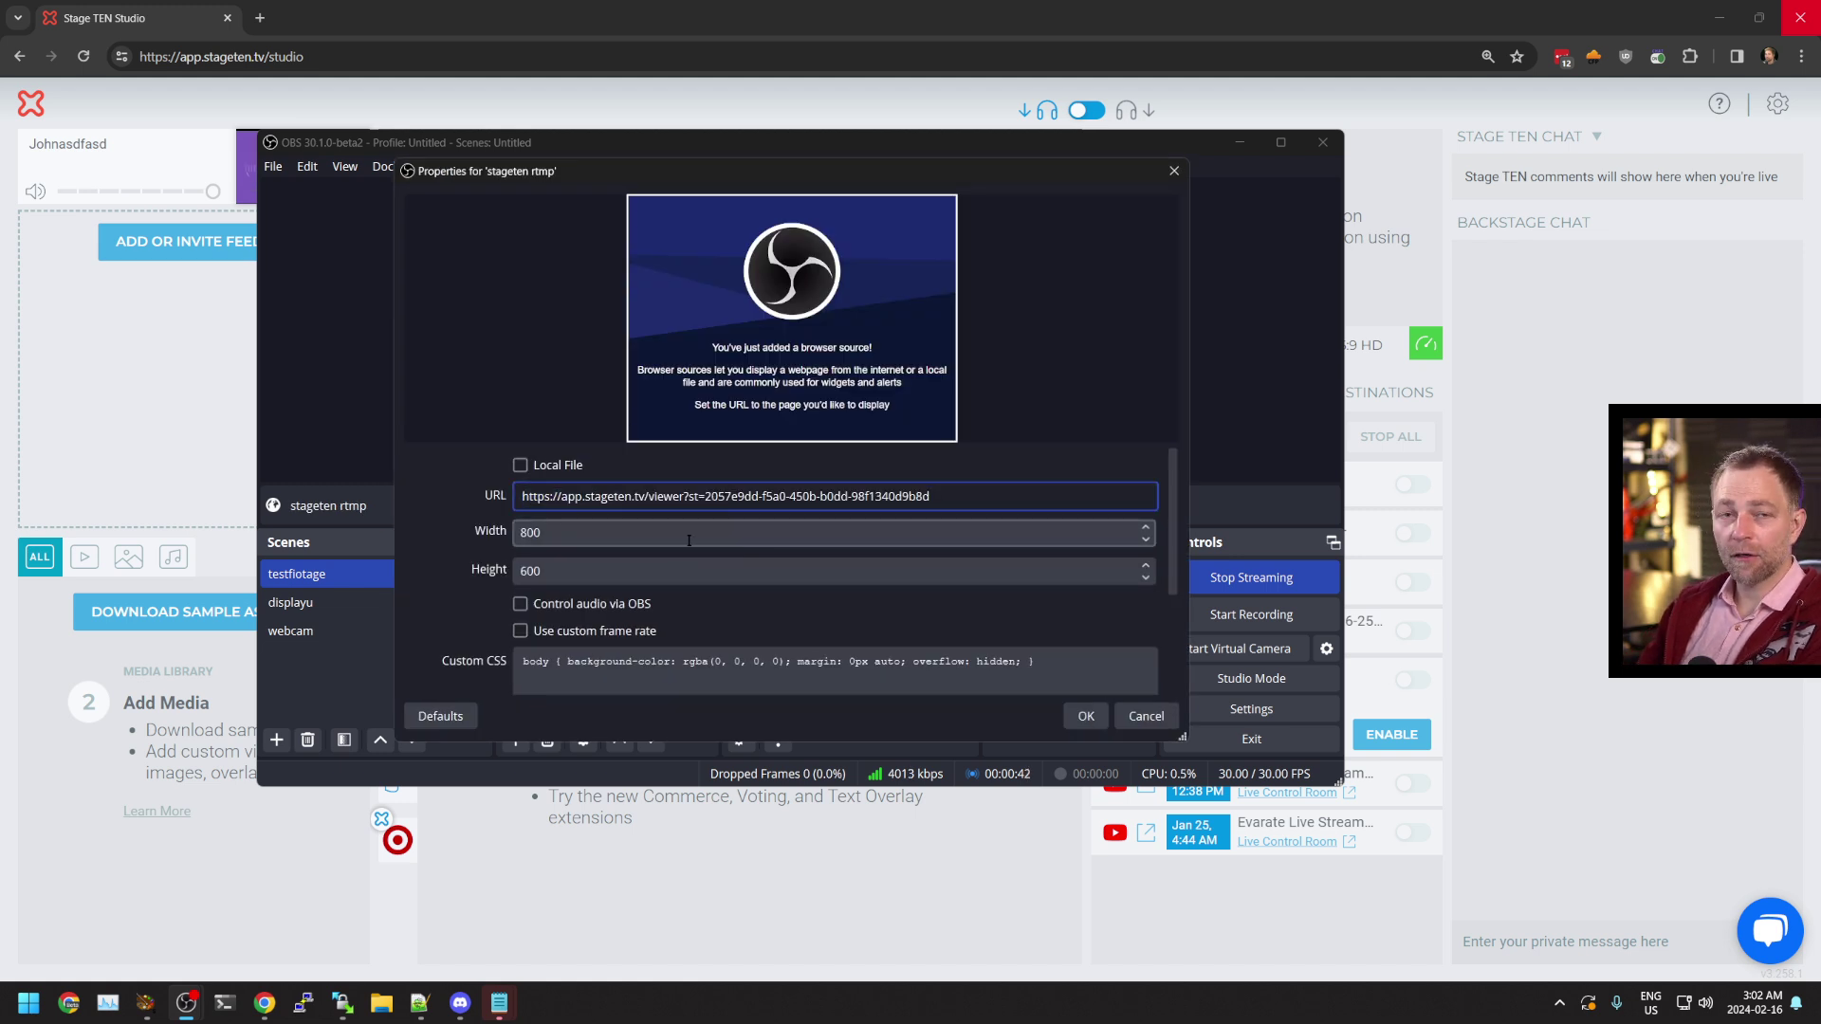
Size the browser source 1920×1080, confirm it, and drag it lower in the canvas
click(644, 533)
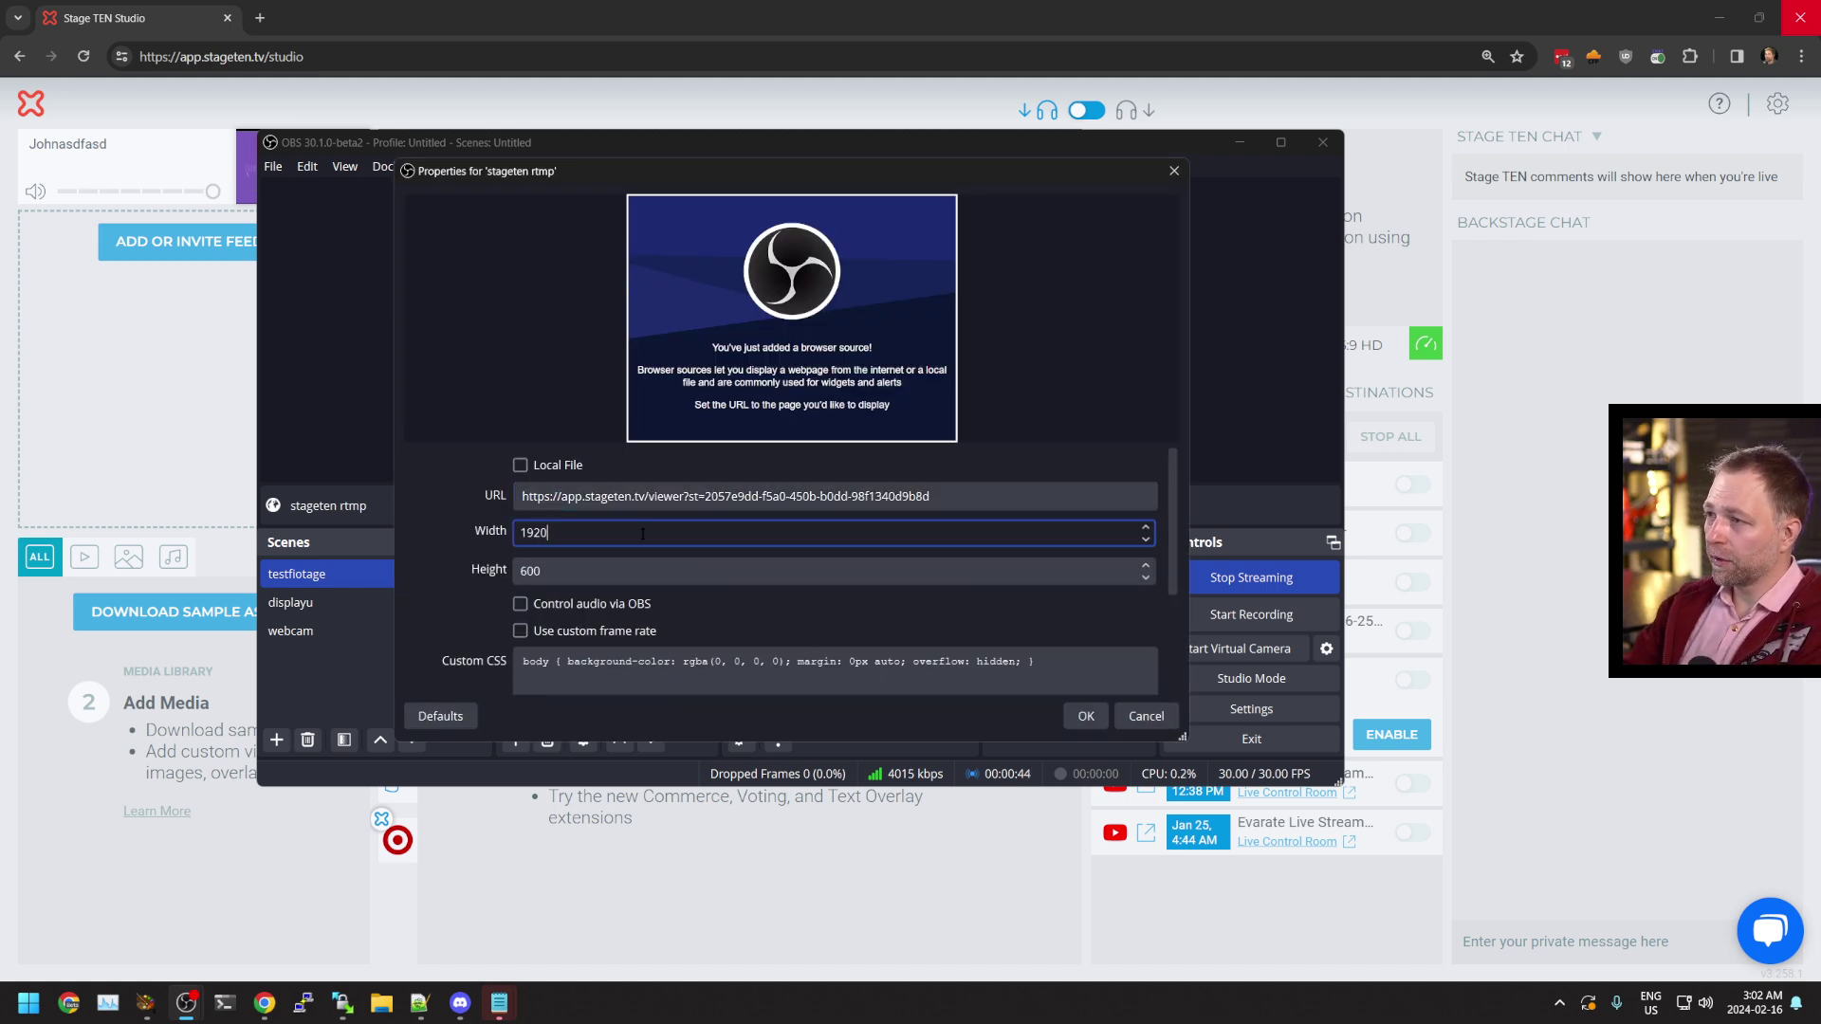
key(Tab)
text(10)
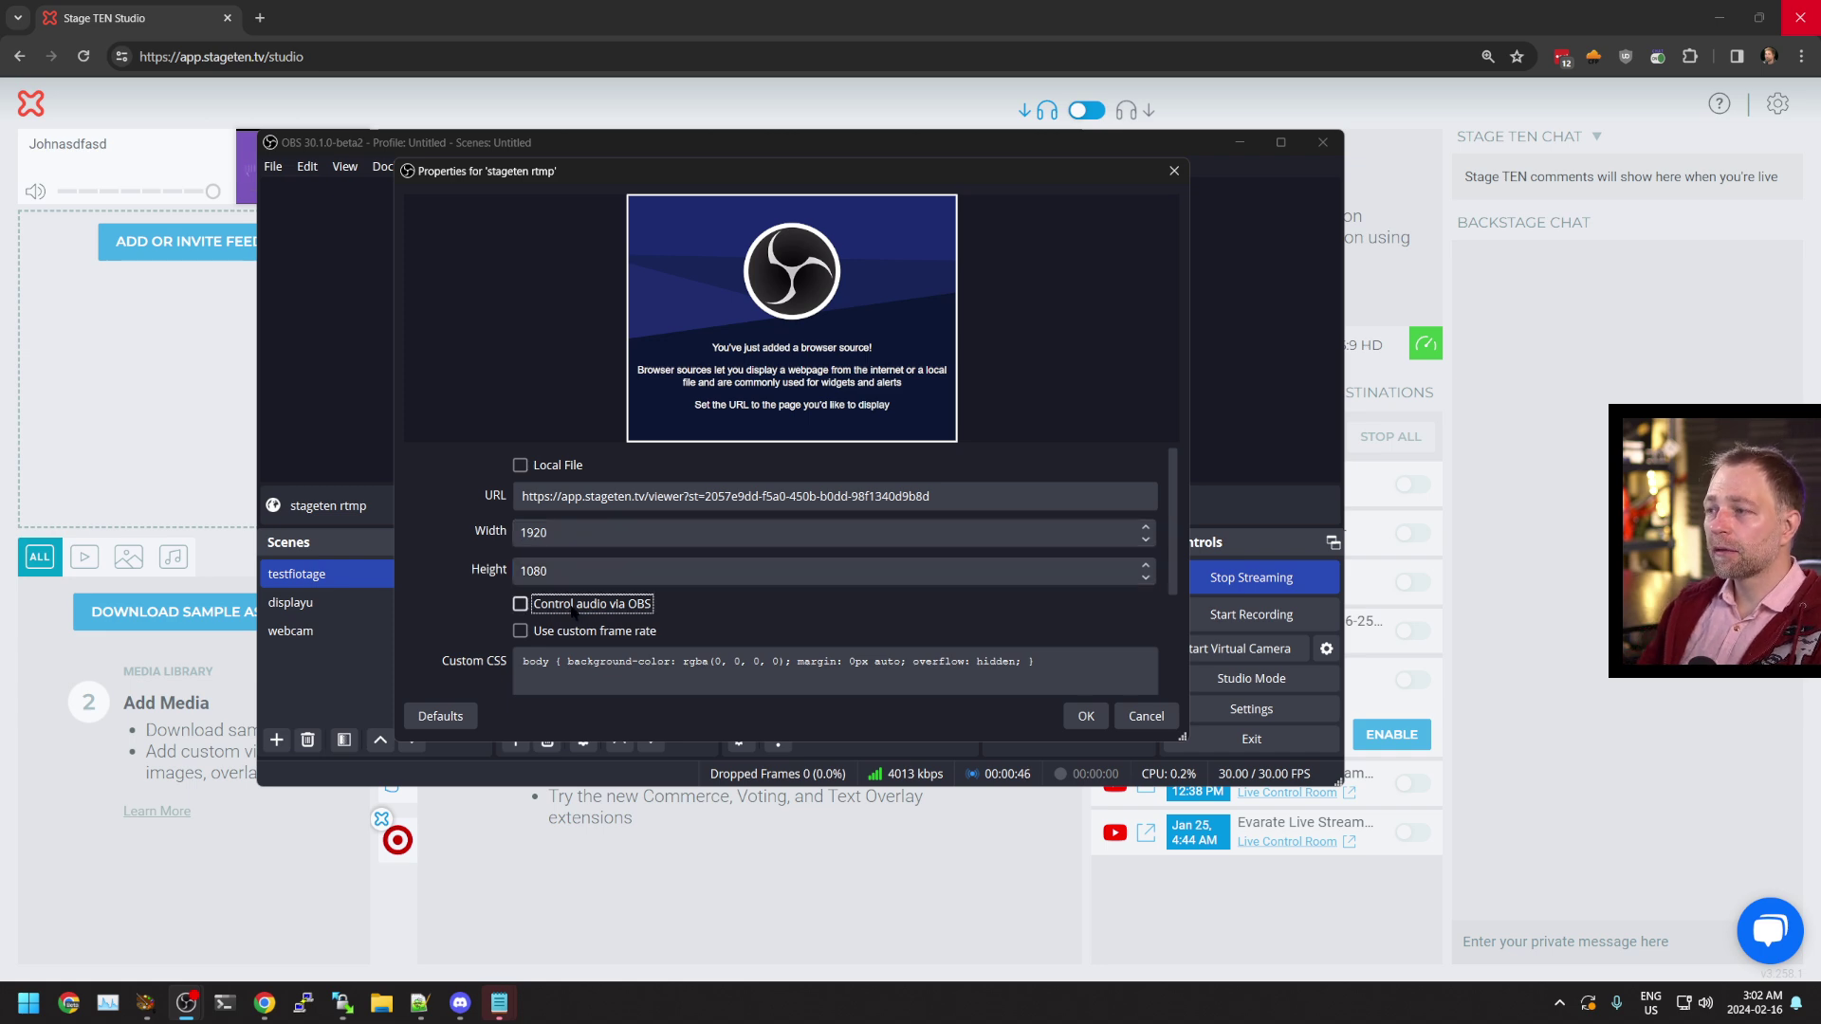
click(1086, 716)
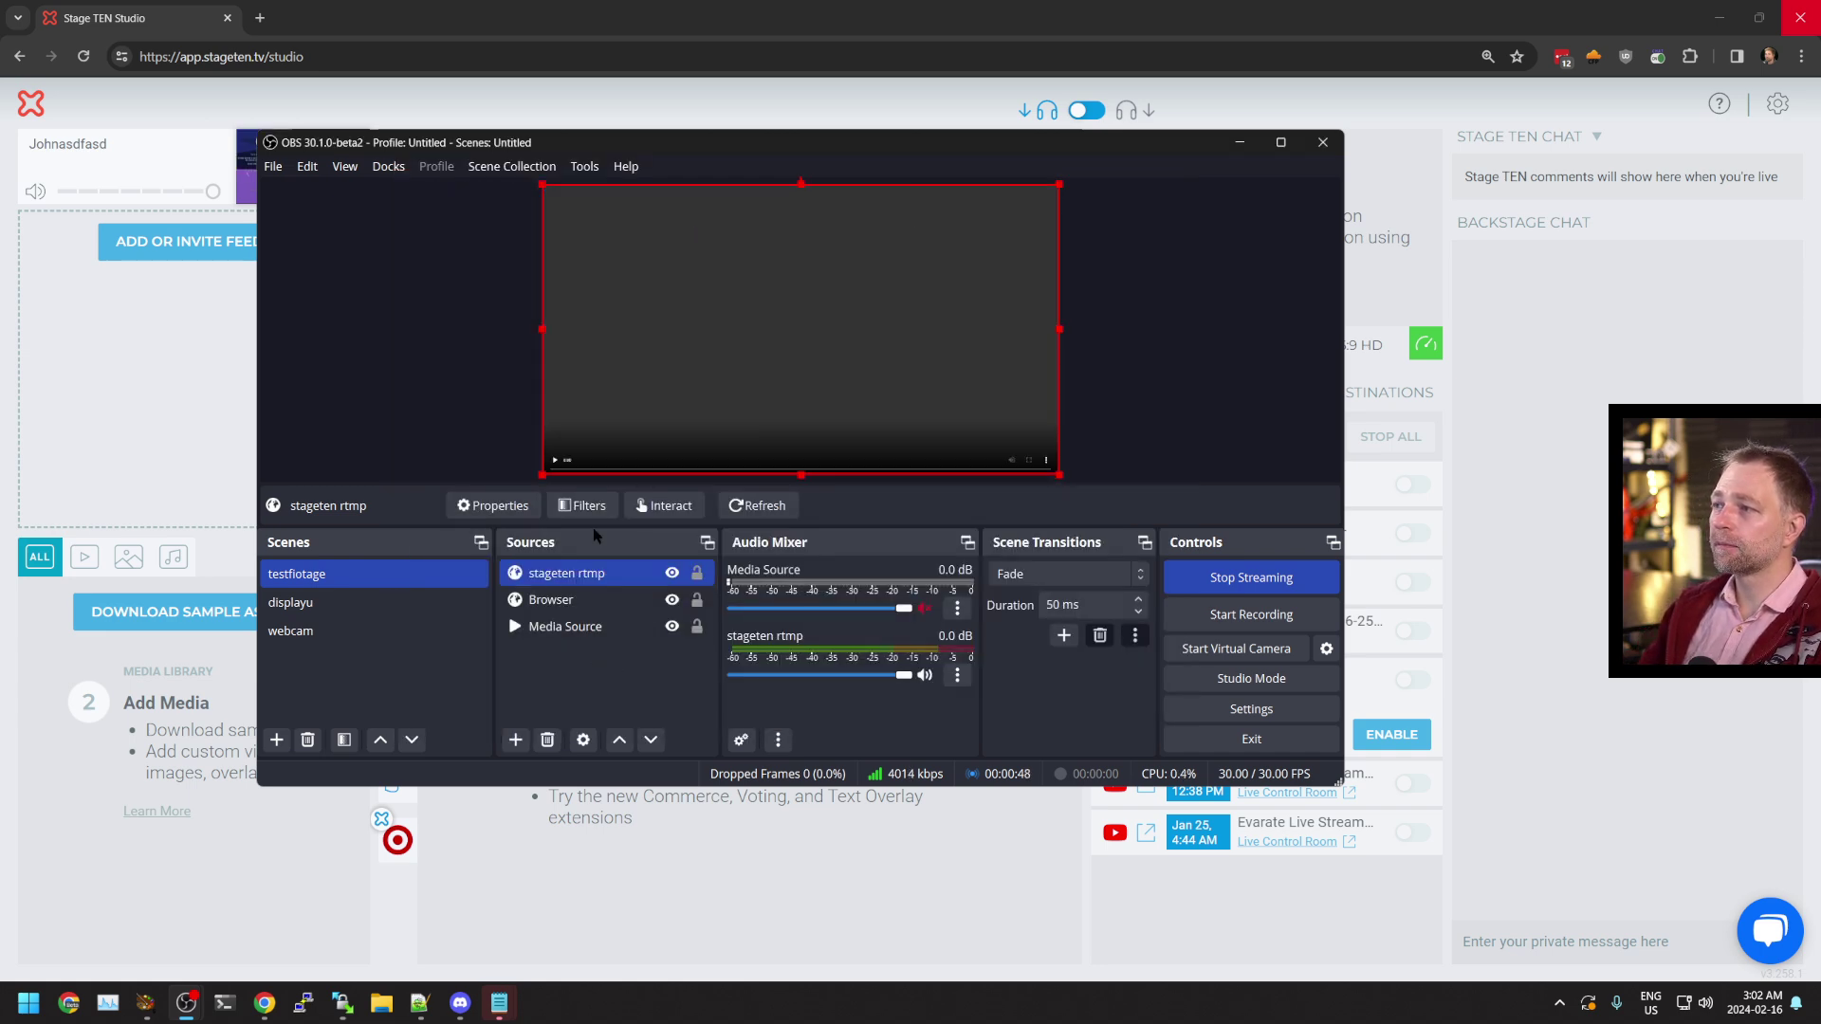
drag(548, 193, 570, 341)
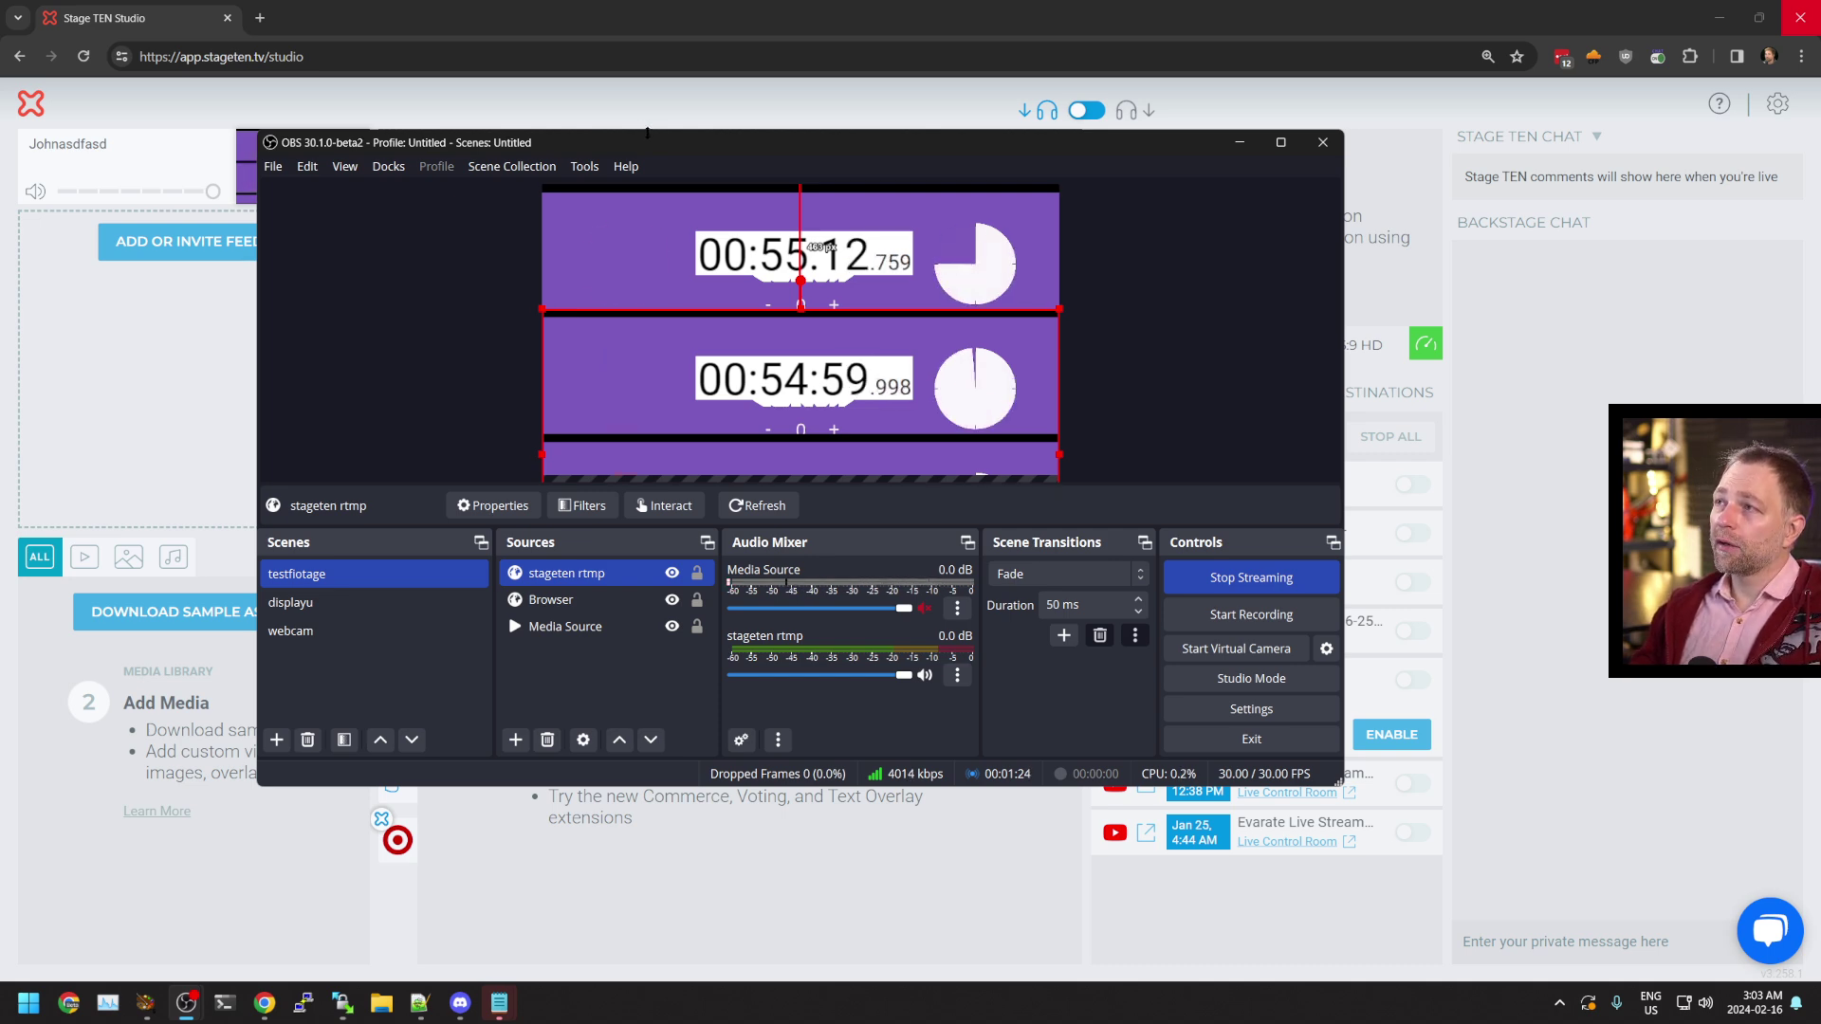
drag(664, 143, 1032, 182)
Copy the Stage TEN participant invite link, load it in a new tab, and accept the invitation
key(alt+Tab)
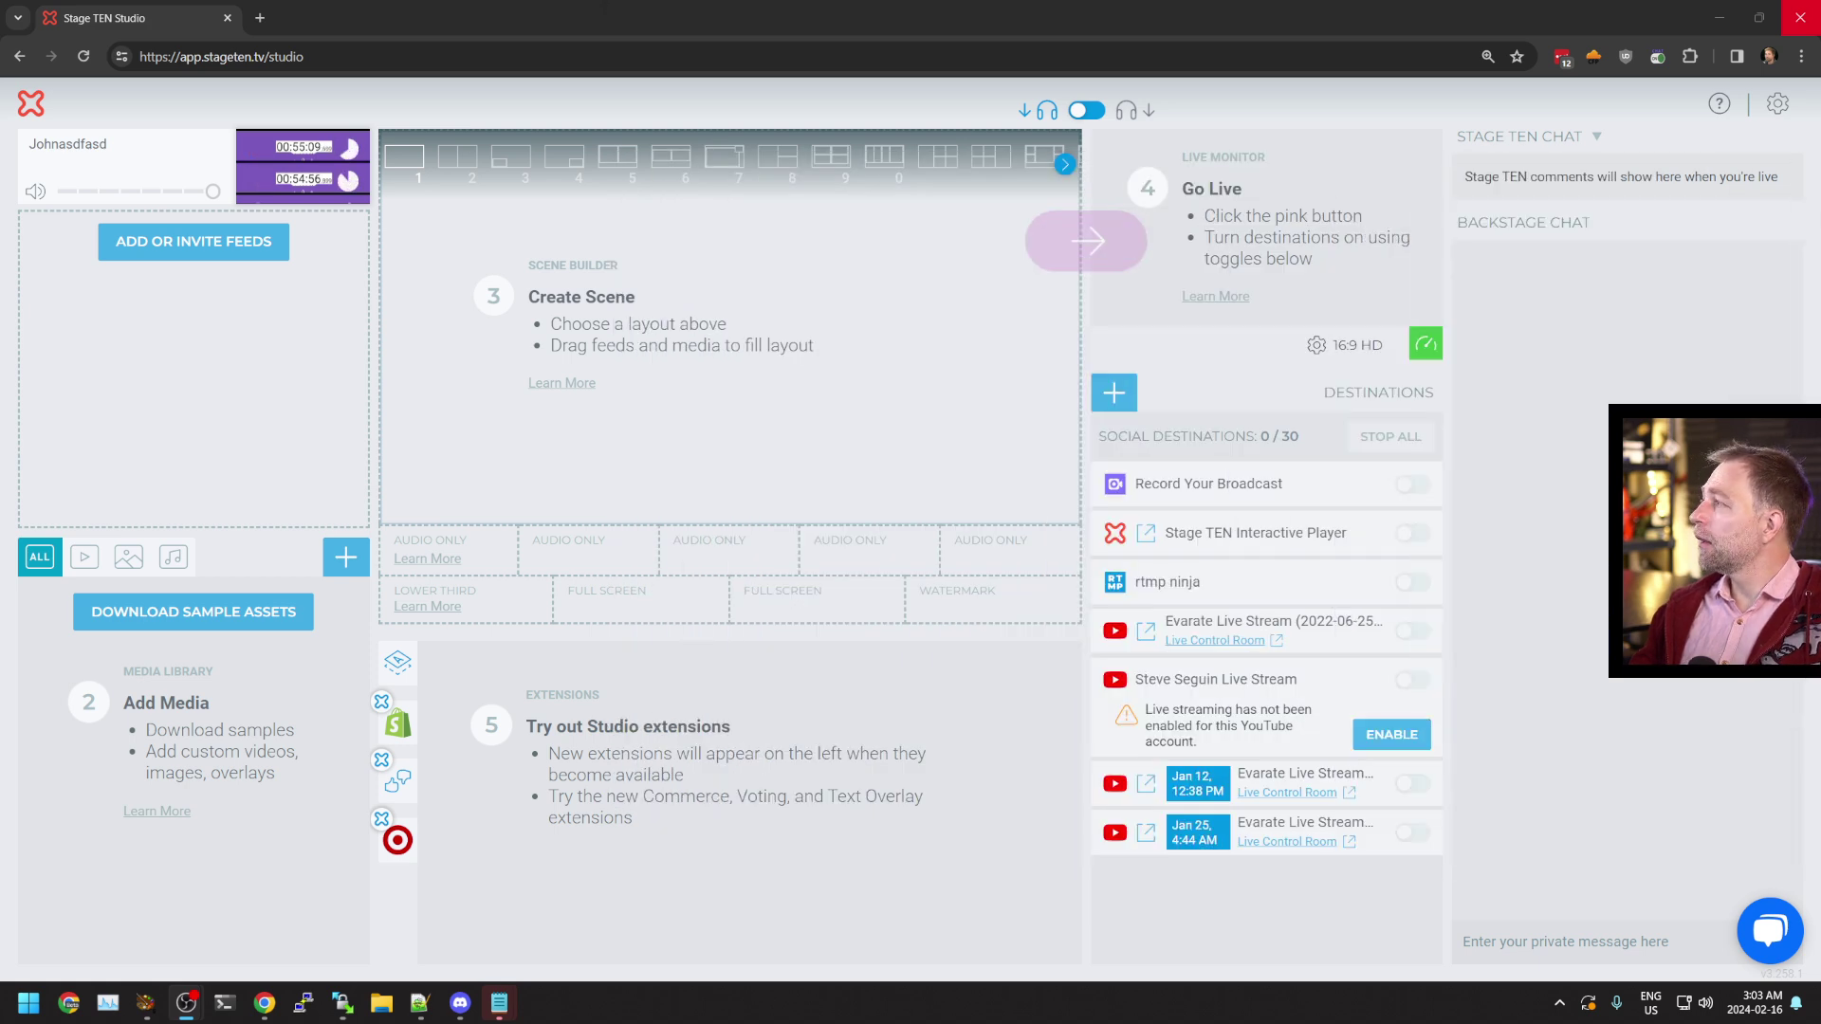
click(227, 254)
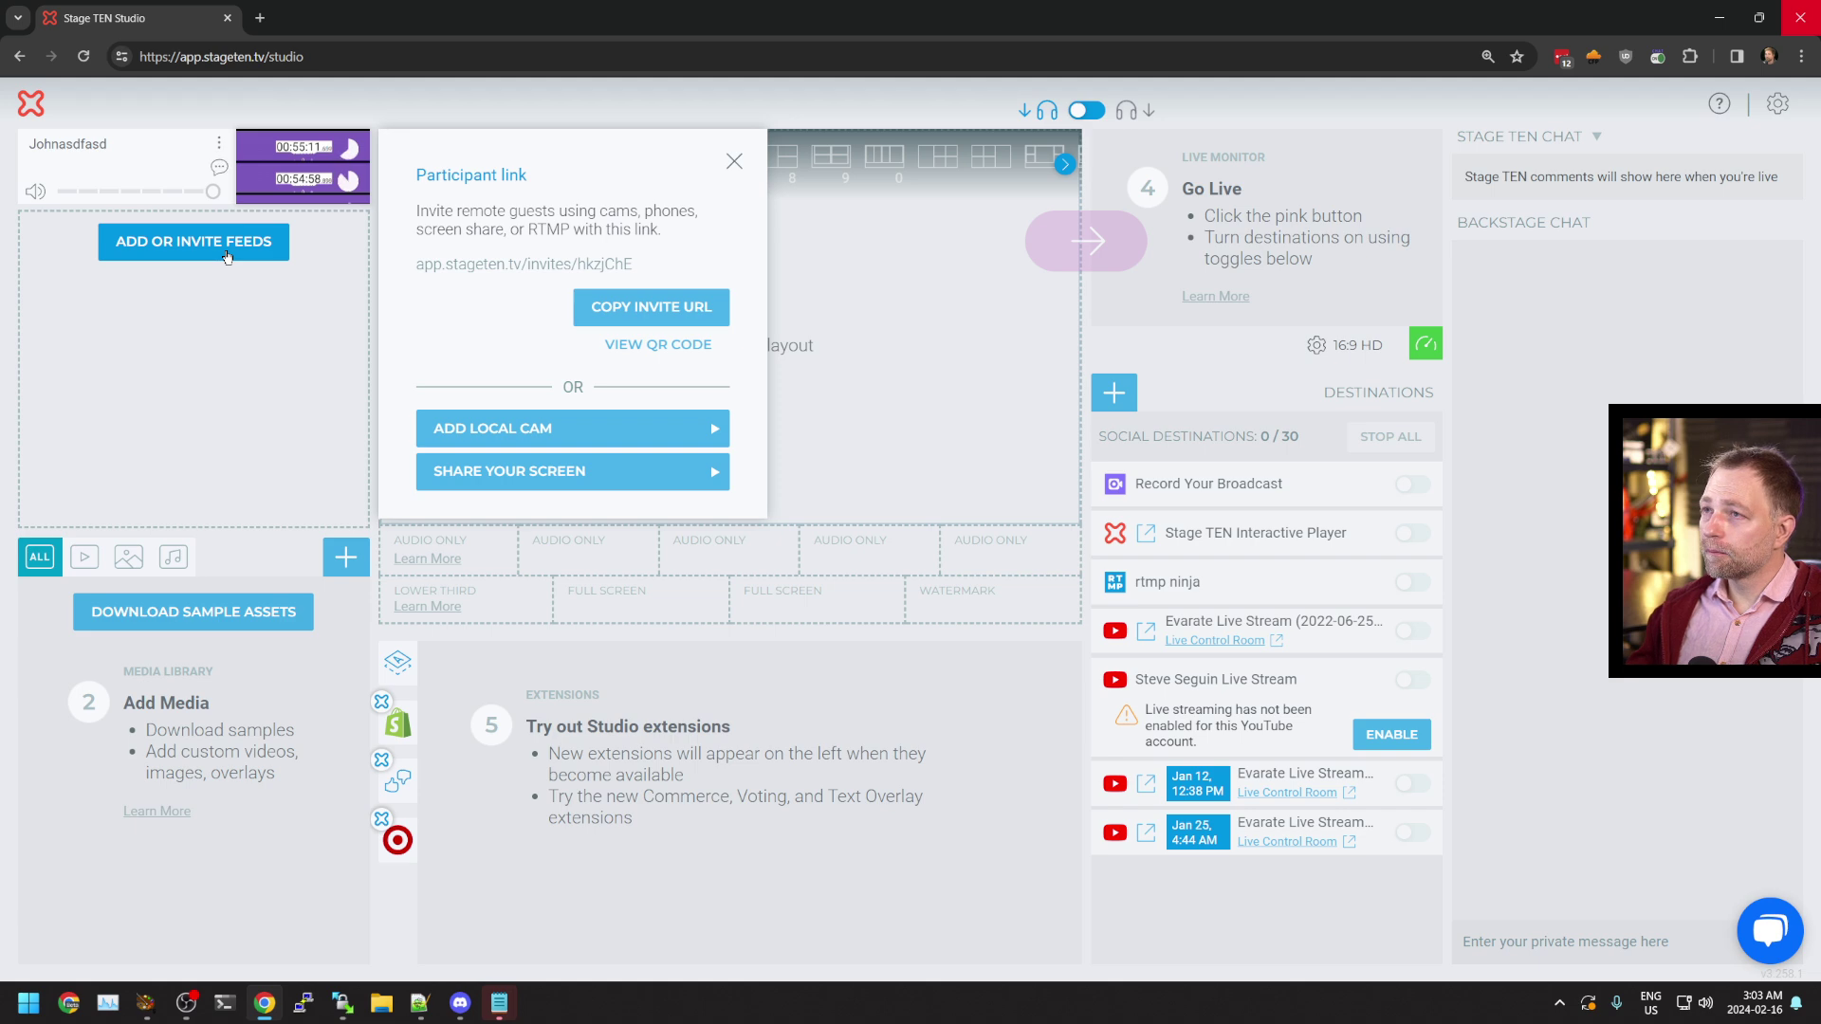
click(260, 18)
key(Return)
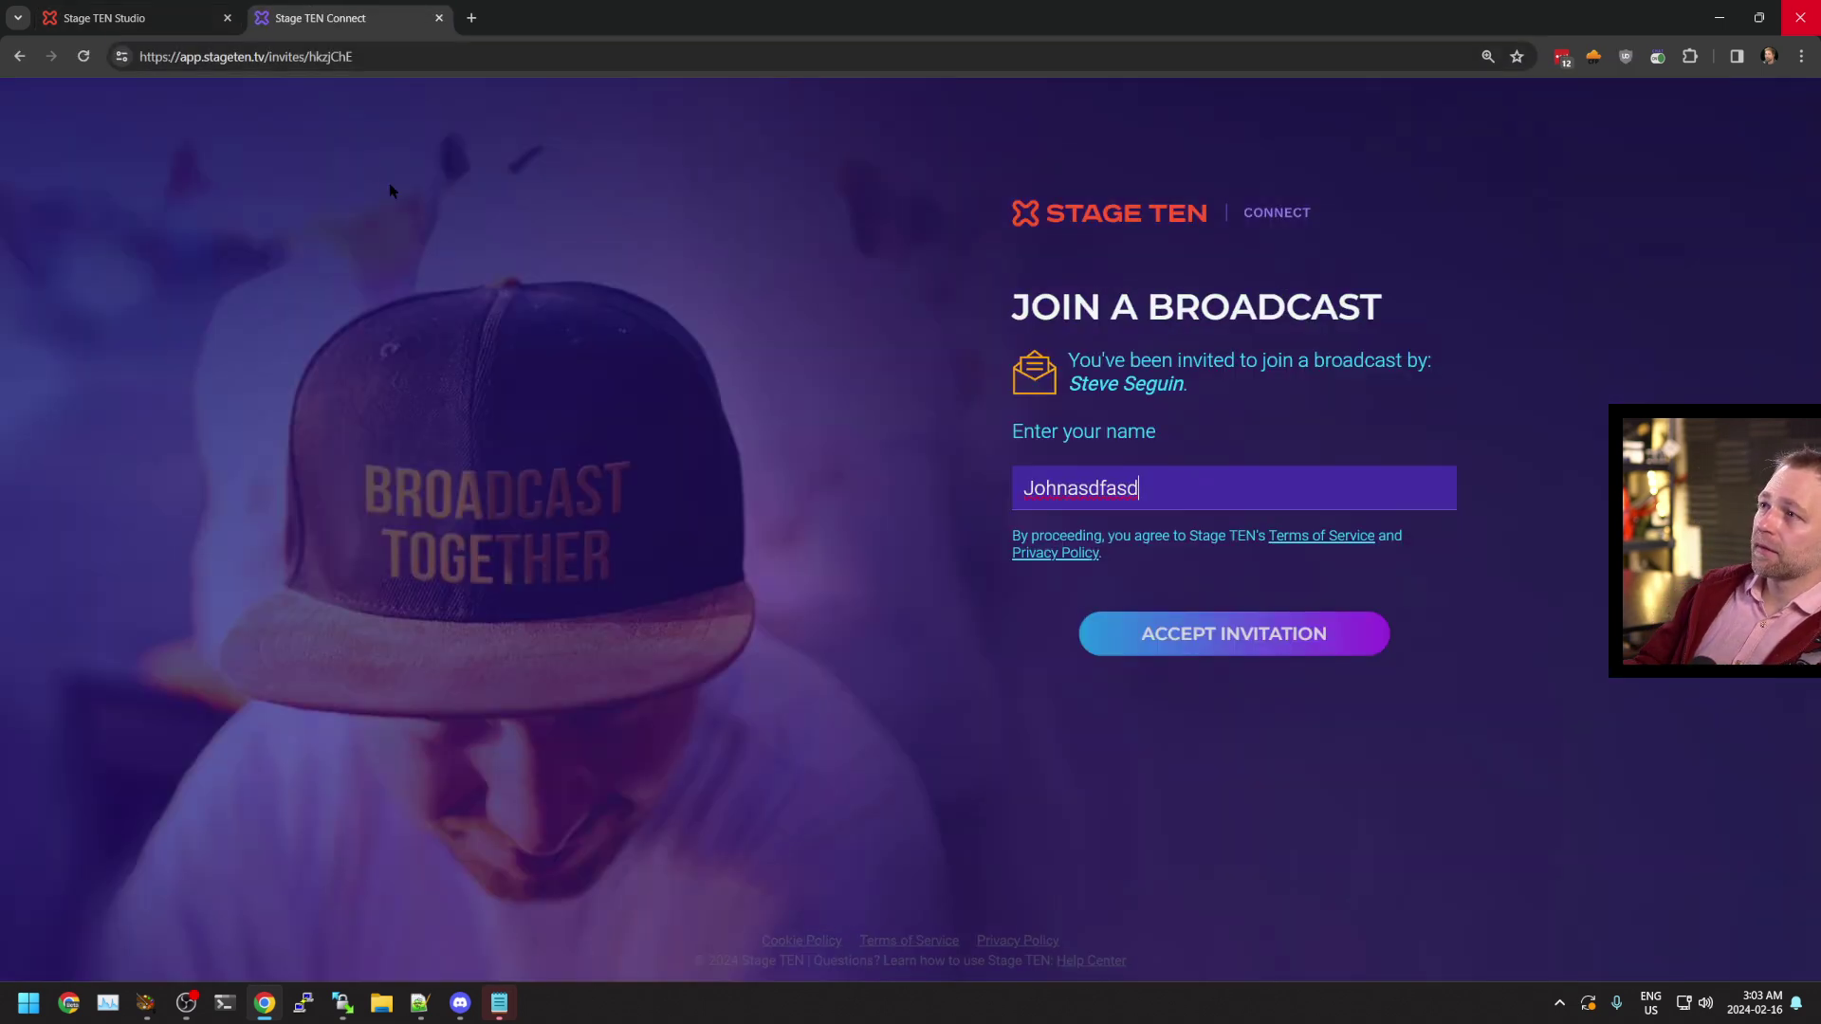
click(1149, 636)
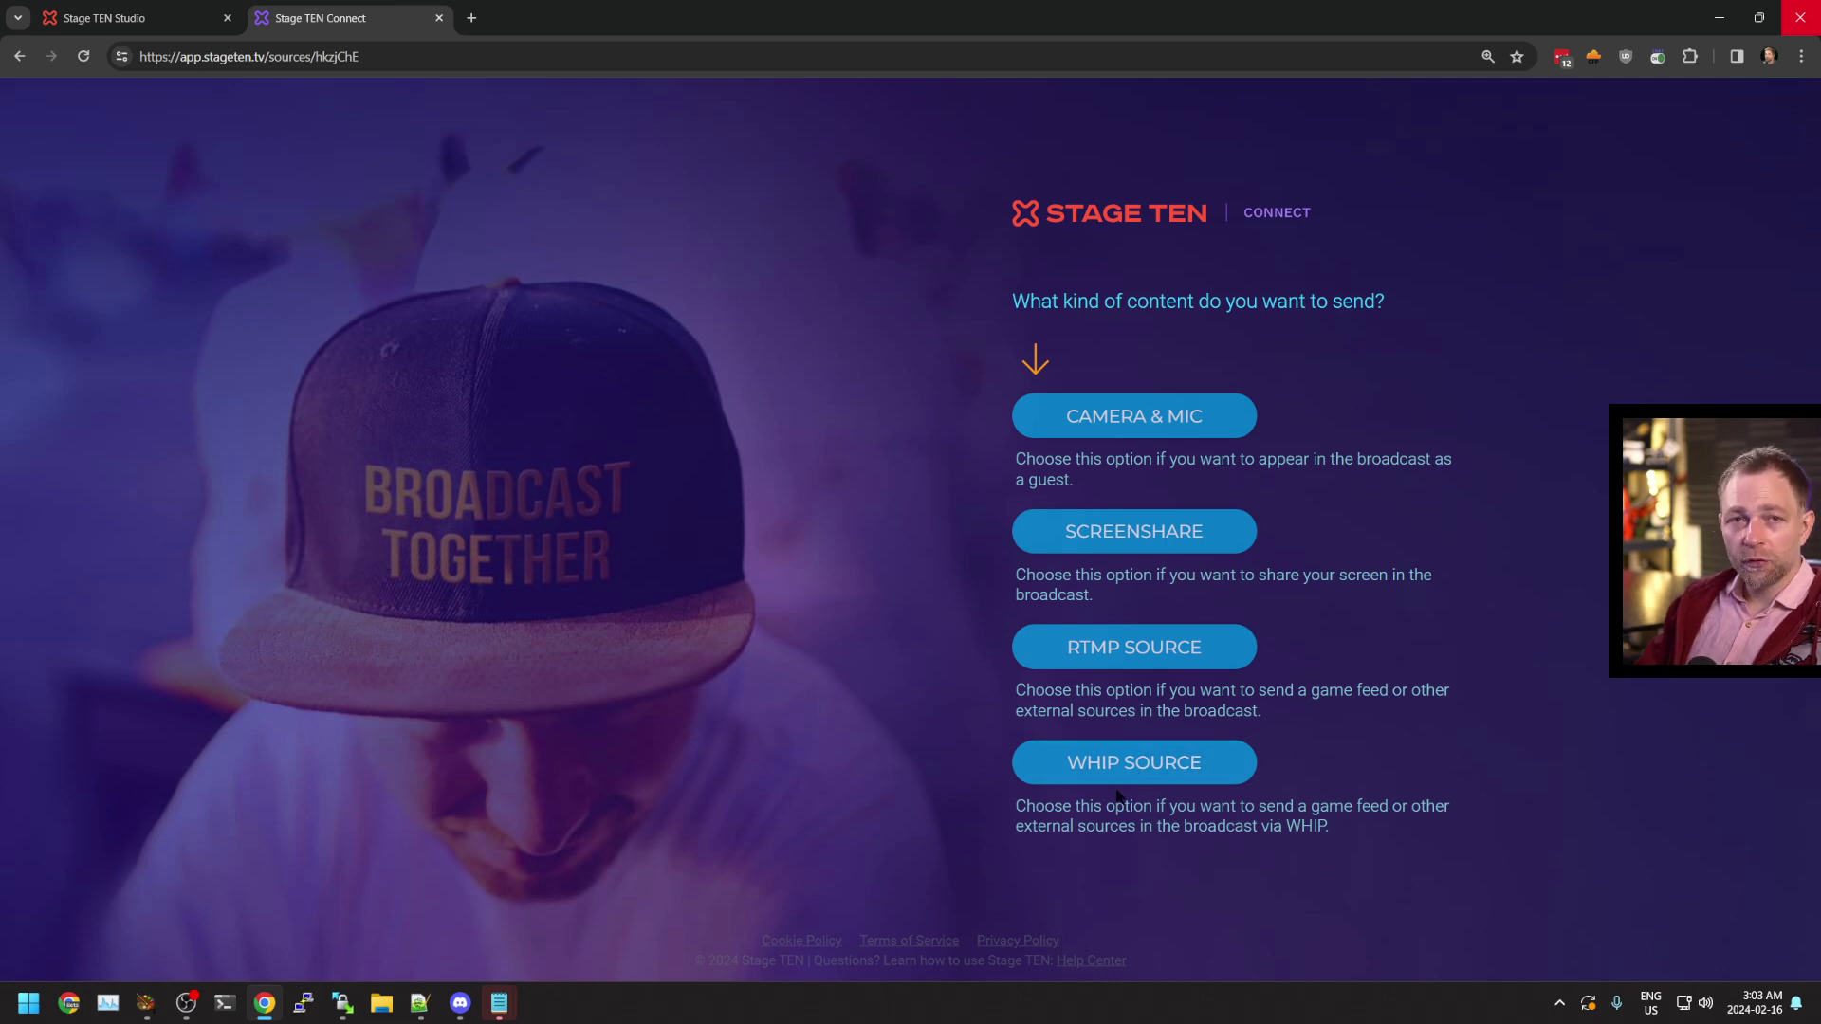
click(533, 59)
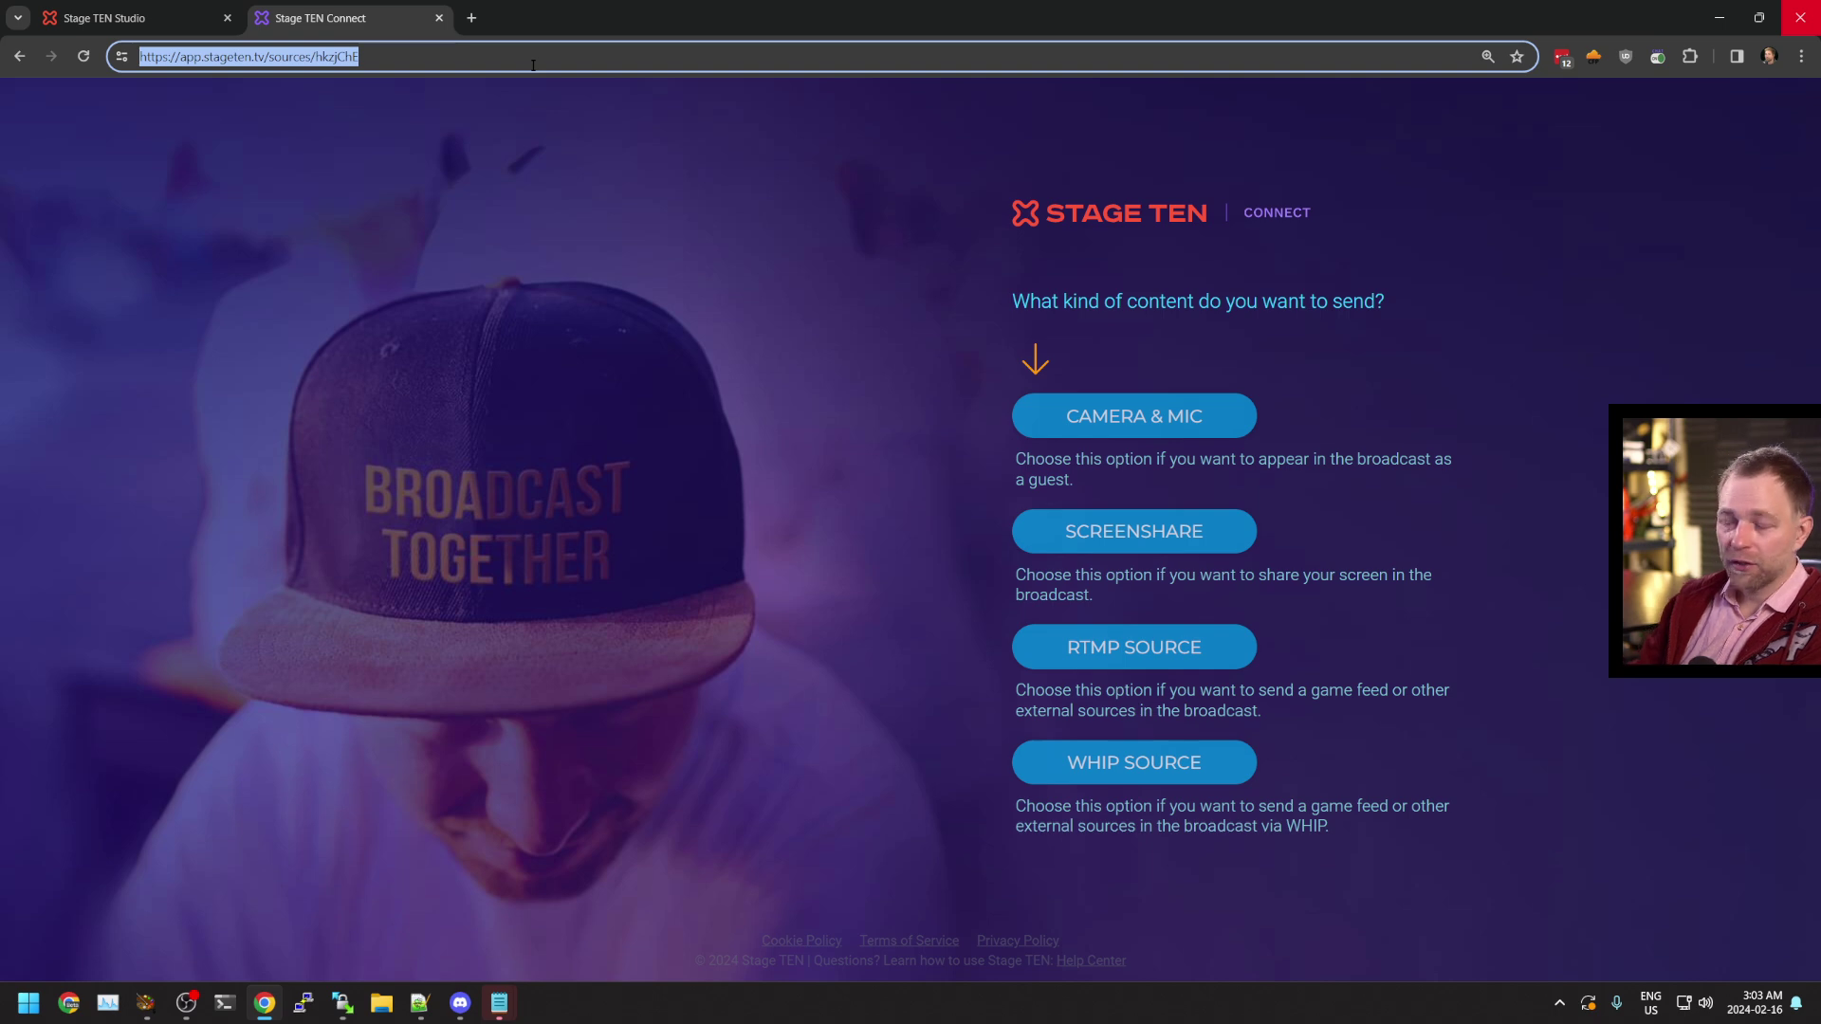
Load vdo.ninja/twitch, then change the address to vdo.ninja/whip and highlight the Twitch-publishing heading
text(tw)
key(BackSpace)
key(BackSpace)
key(BackSpace)
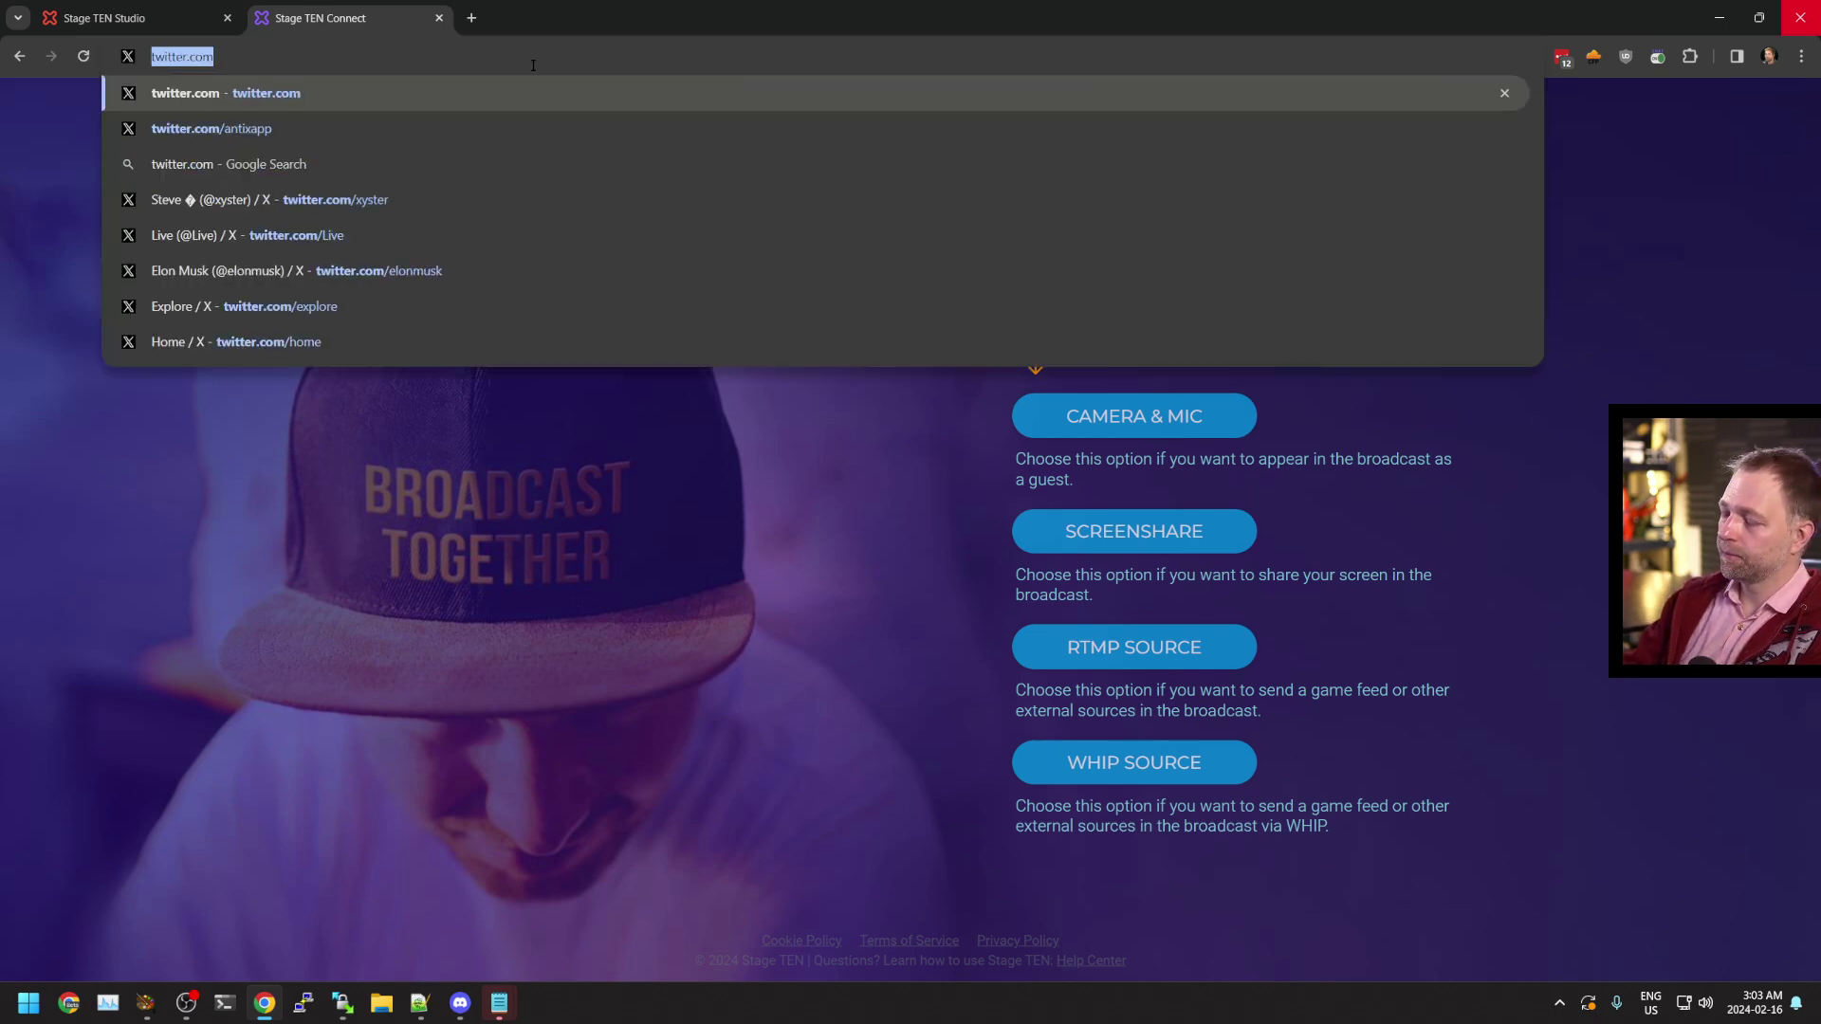
text(vdo.ninja/twitch)
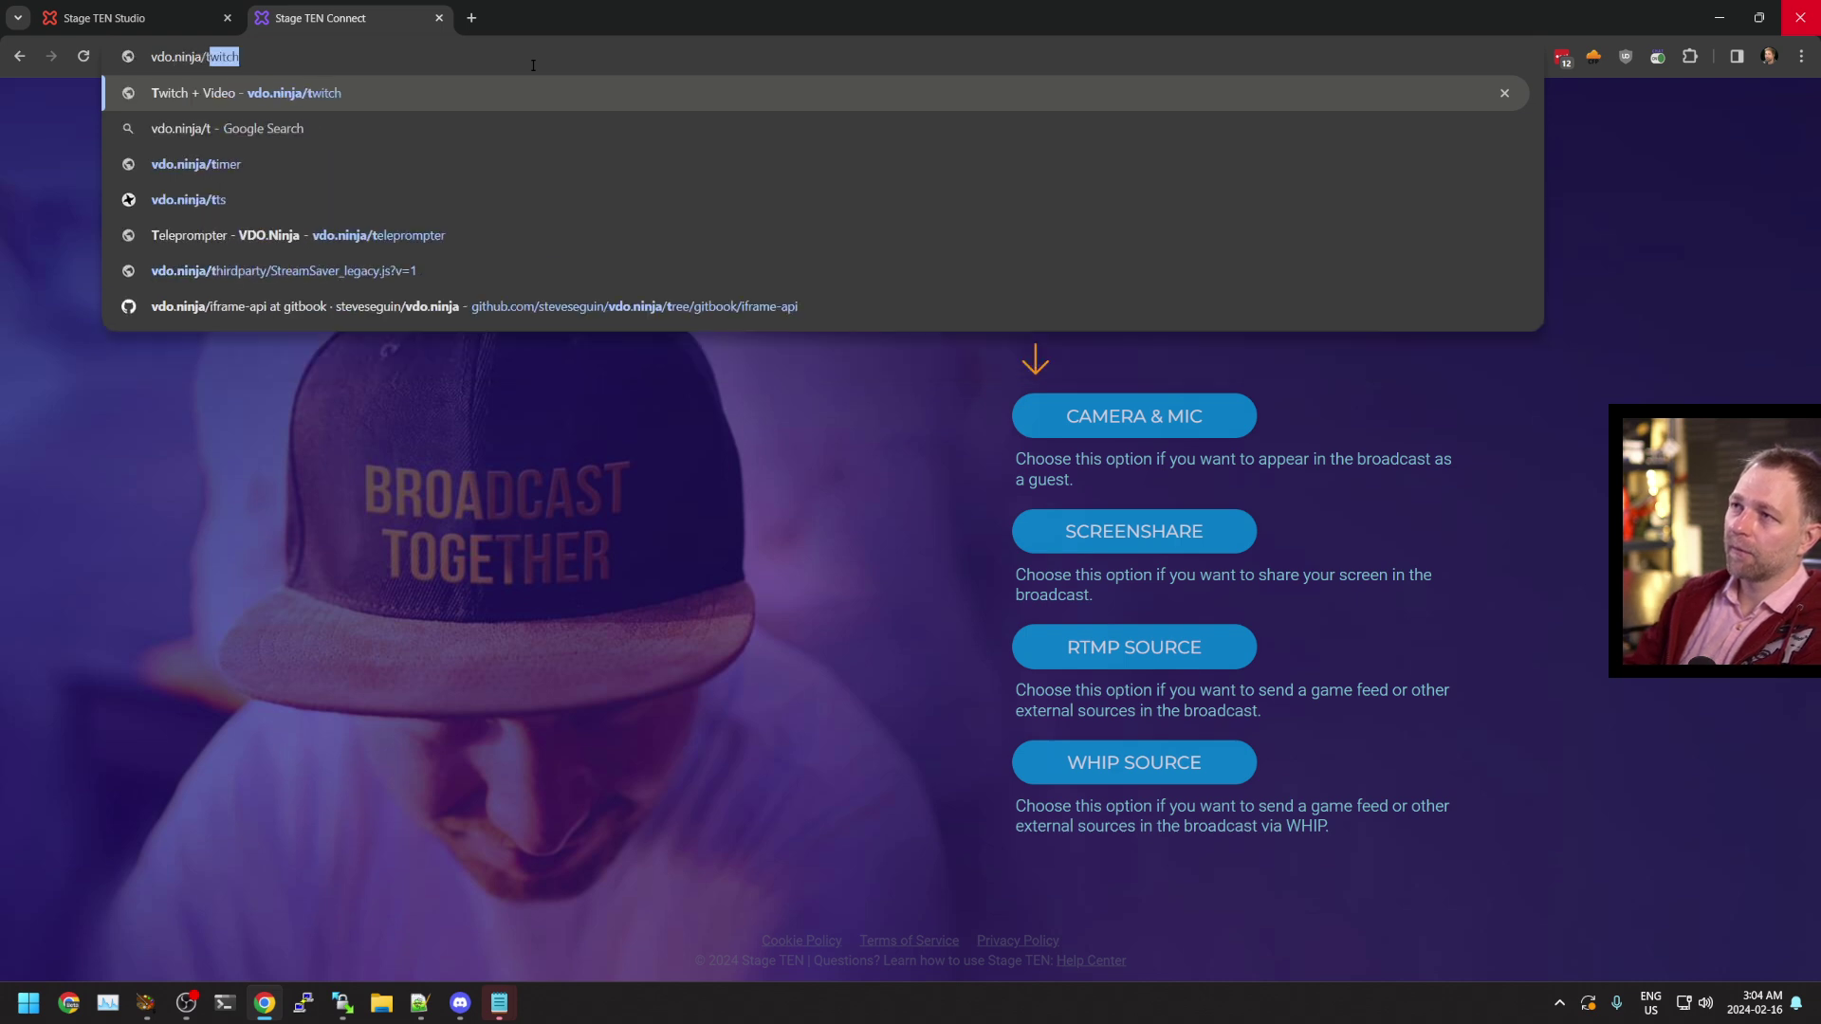
key(Return)
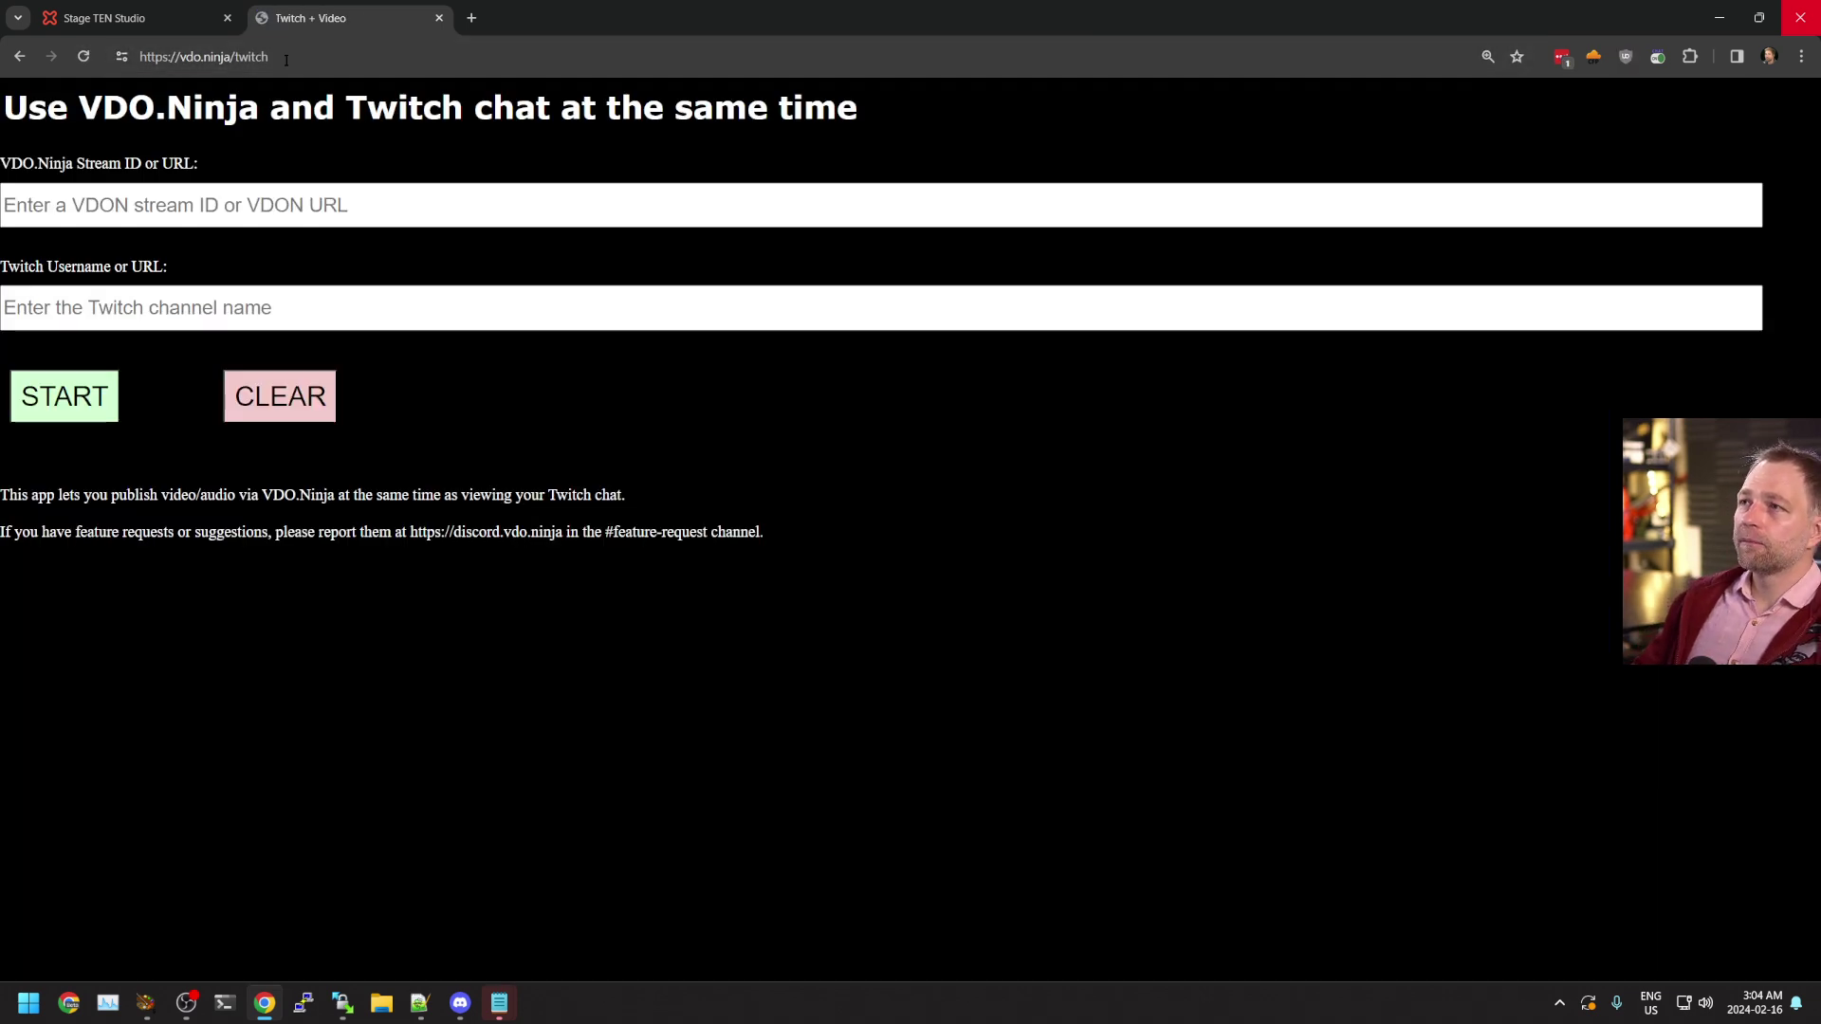
click(268, 59)
double_click(269, 59)
text(whip)
key(Return)
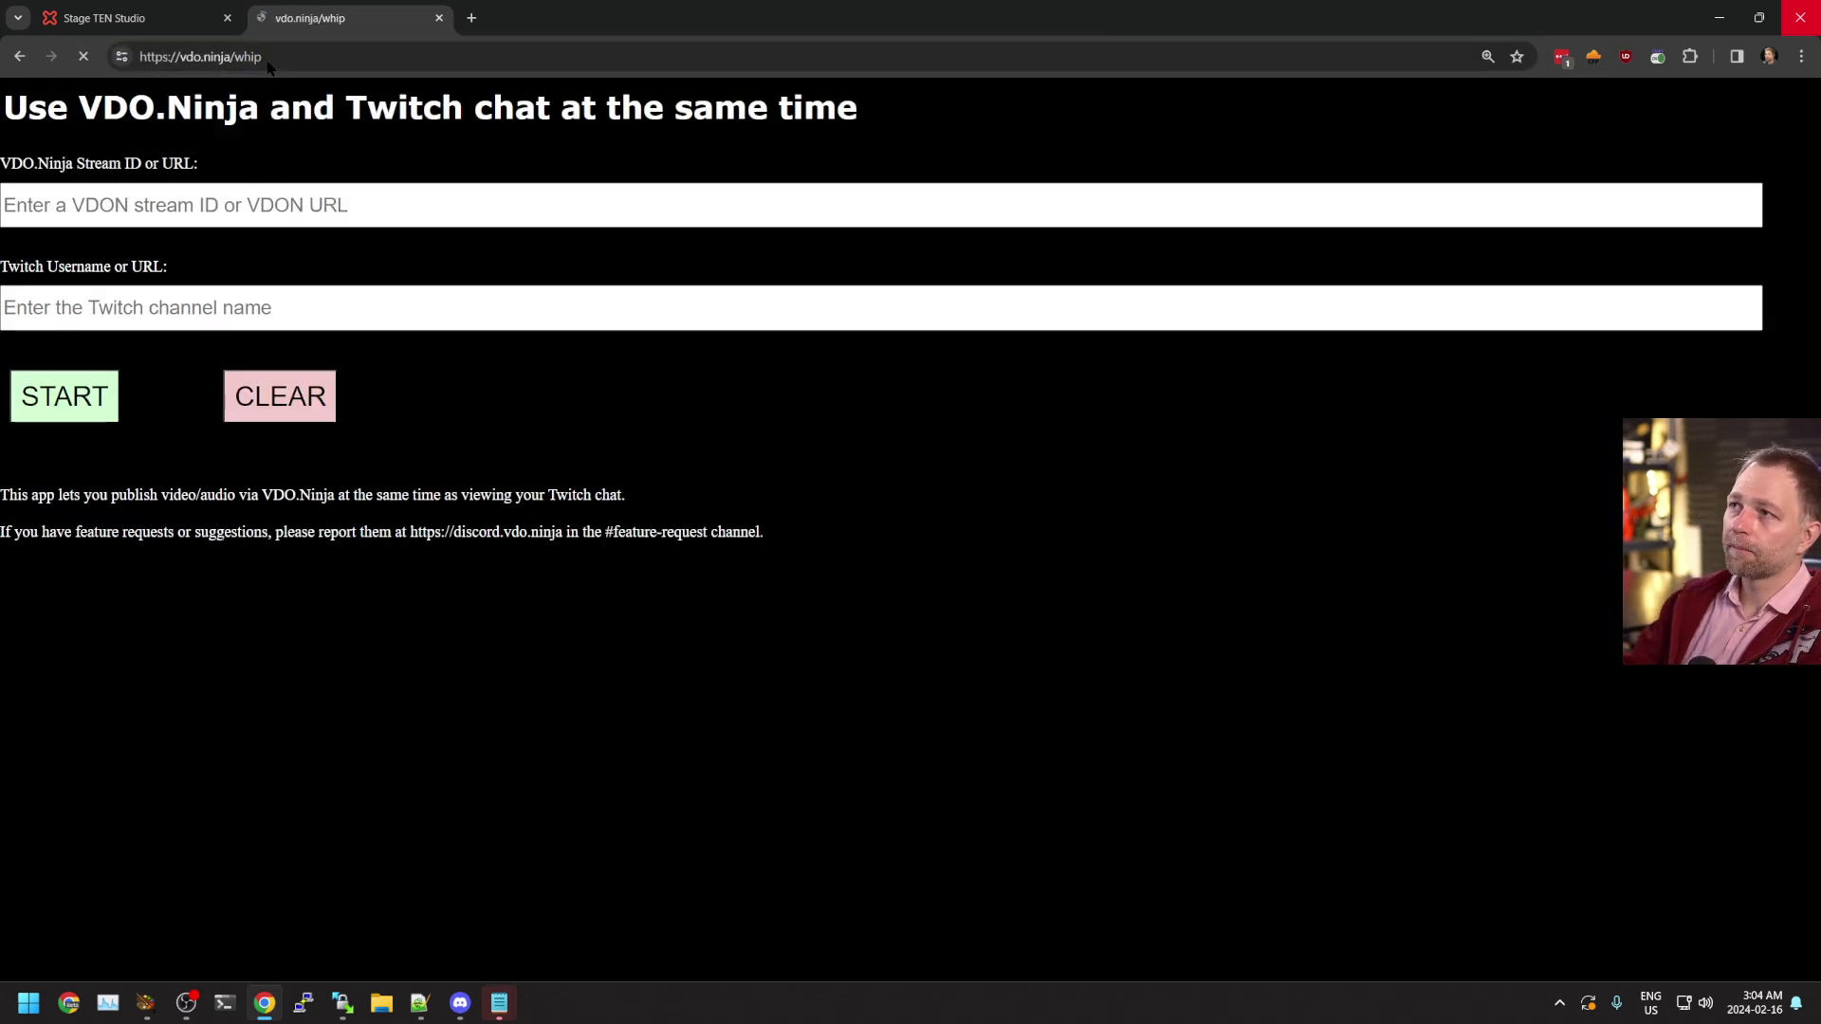
drag(595, 431, 1020, 427)
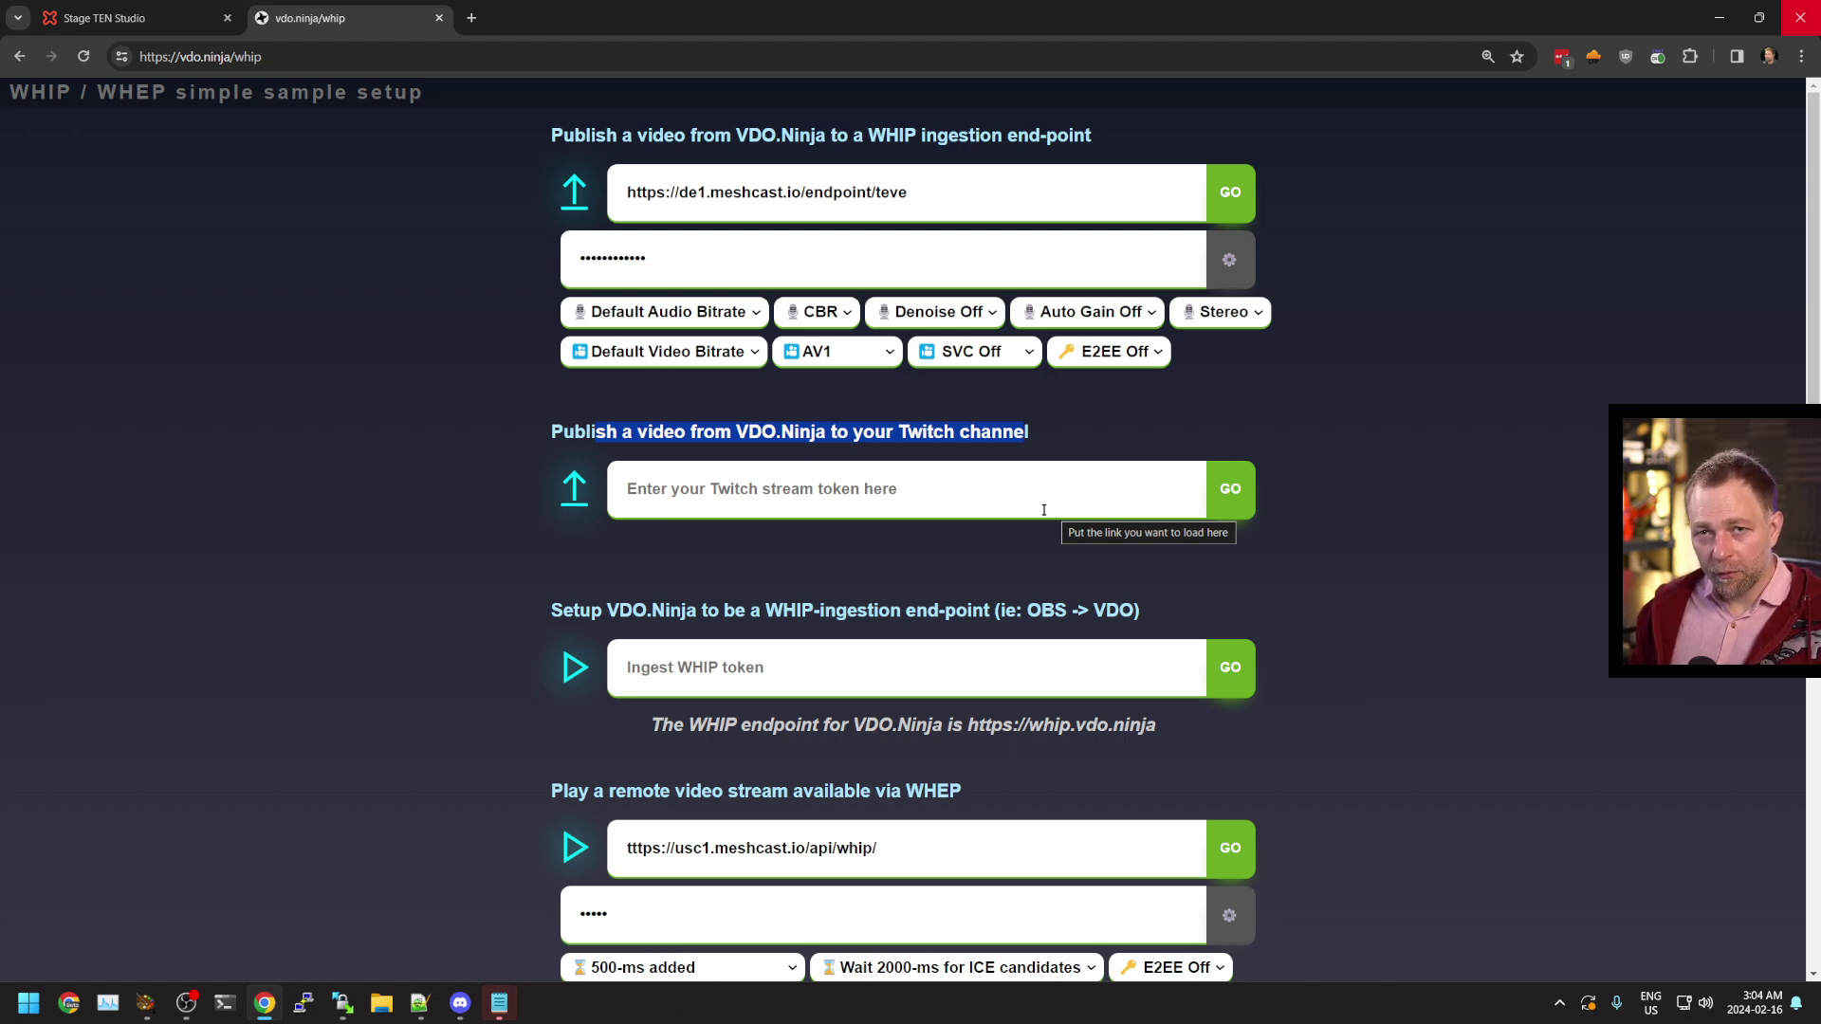
click(939, 504)
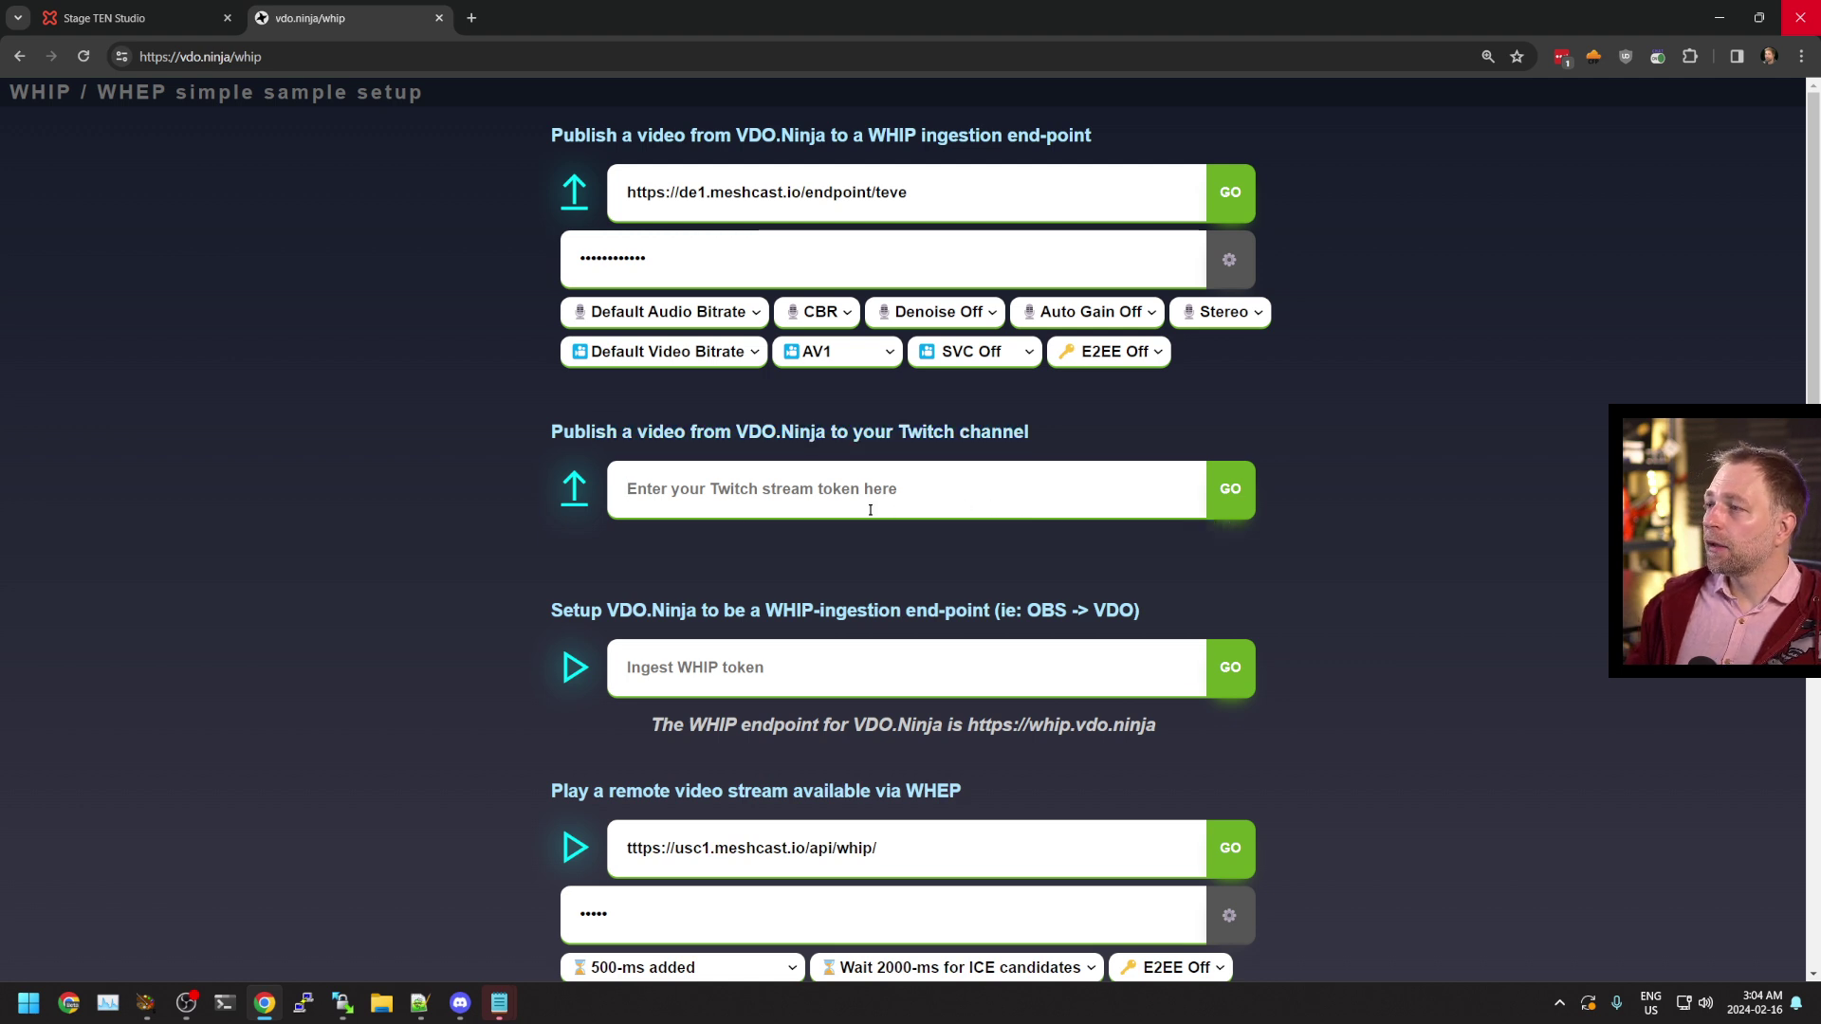